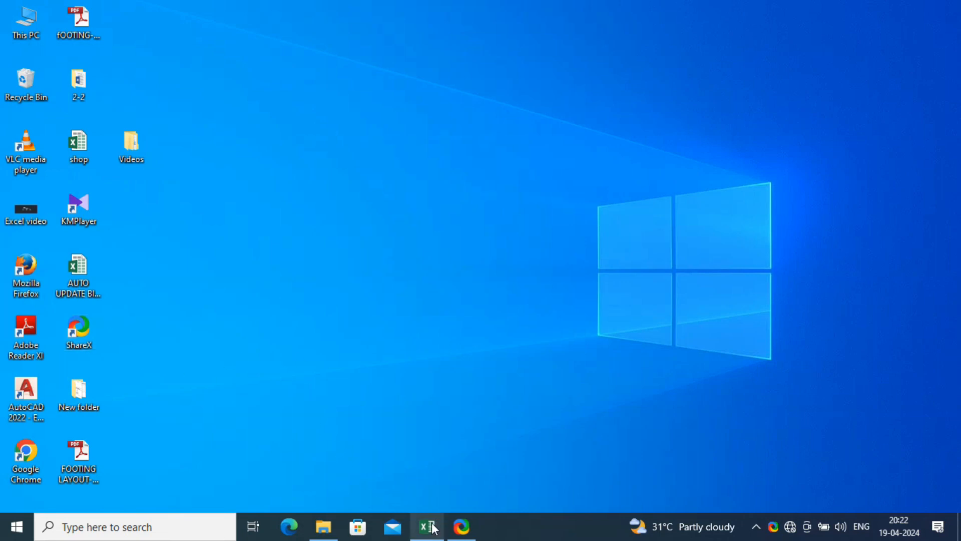
Step: Switch to the "V lookup next level" workbook in Excel, showing Sheet2 with the two construction tables
{"action": "mouse_move", "coordinate": [435, 529]}
{"action": "left_click", "coordinate": [425, 468]}
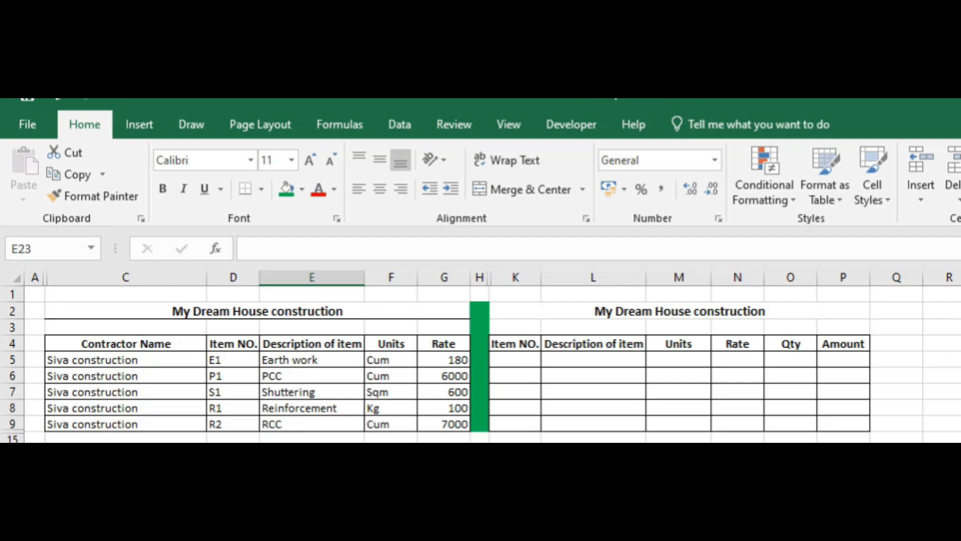
{"action": "left_click", "coordinate": [650, 404]}
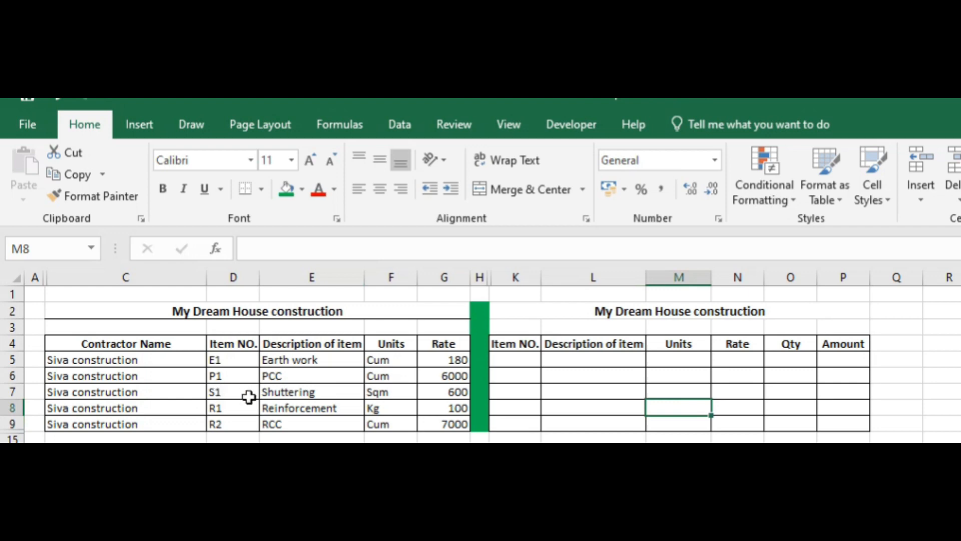
{"action": "scroll", "coordinate": [212, 384], "scroll_direction": "up", "scroll_amount": 1}
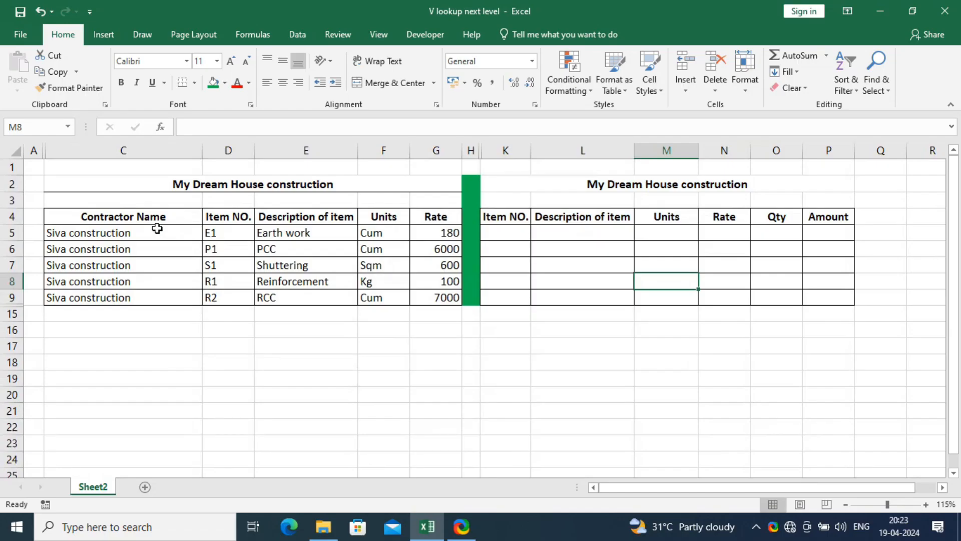
Step: Examine the contractor rate table row by row, covering contractor name, item number, description, units and rate
{"action": "left_click", "coordinate": [145, 221]}
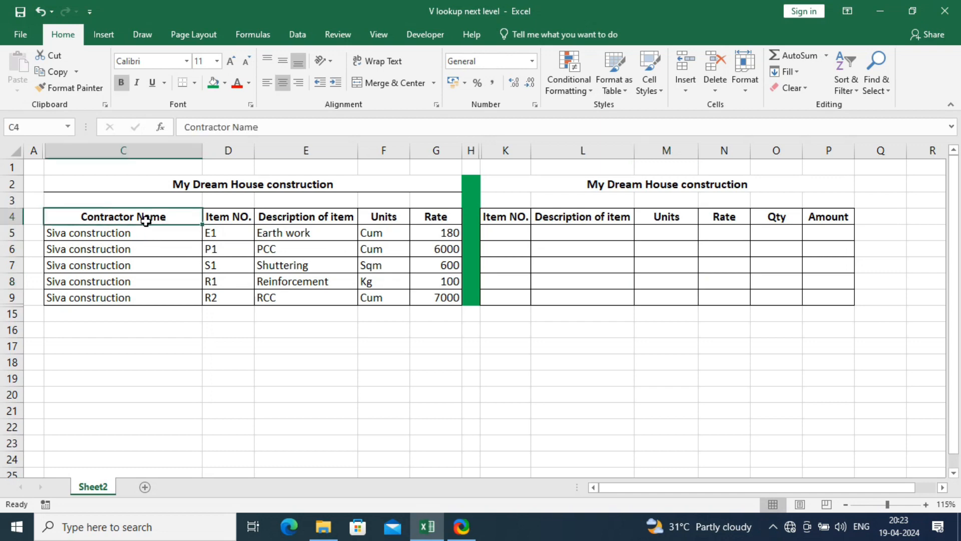
{"action": "left_click", "coordinate": [145, 237]}
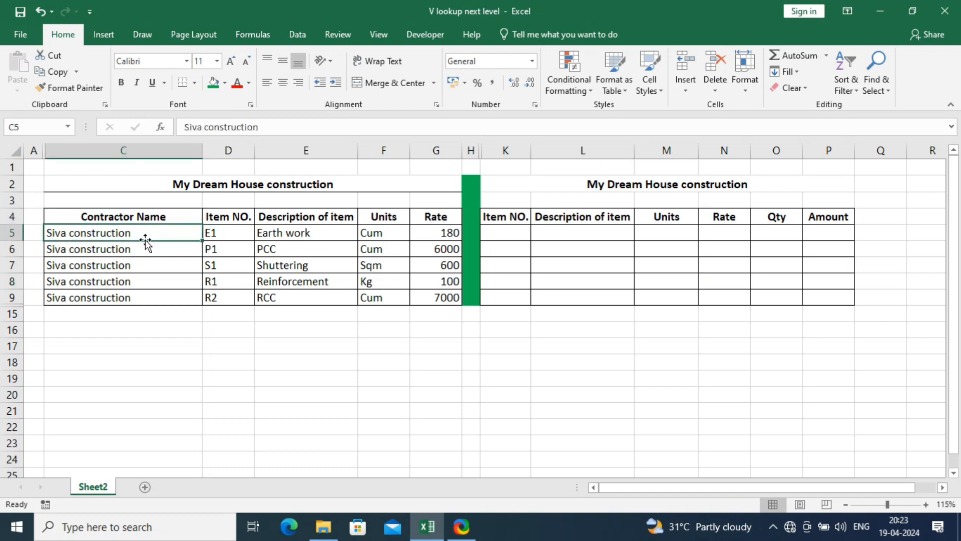
{"action": "left_click", "coordinate": [132, 251]}
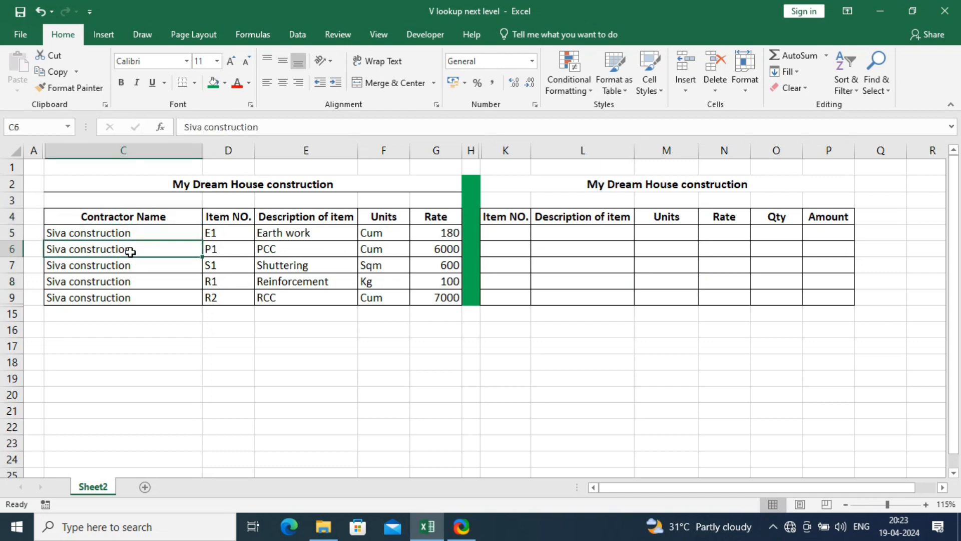
{"action": "left_click", "coordinate": [234, 230]}
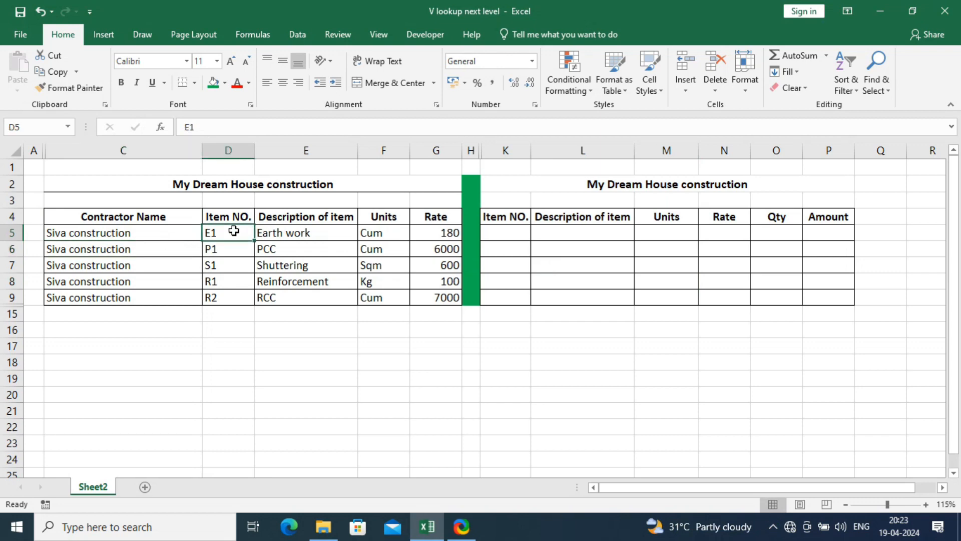
{"action": "left_click", "coordinate": [308, 239]}
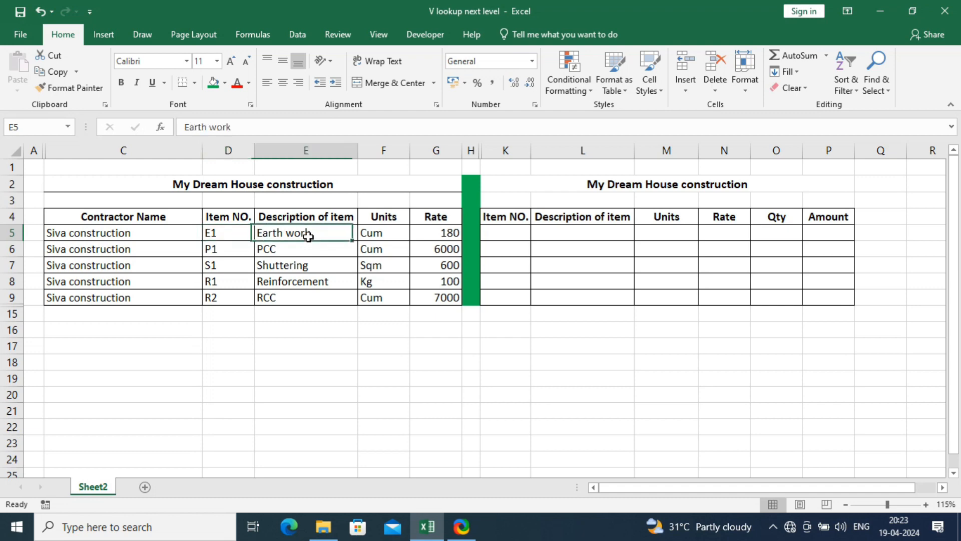
{"action": "left_click", "coordinate": [369, 236]}
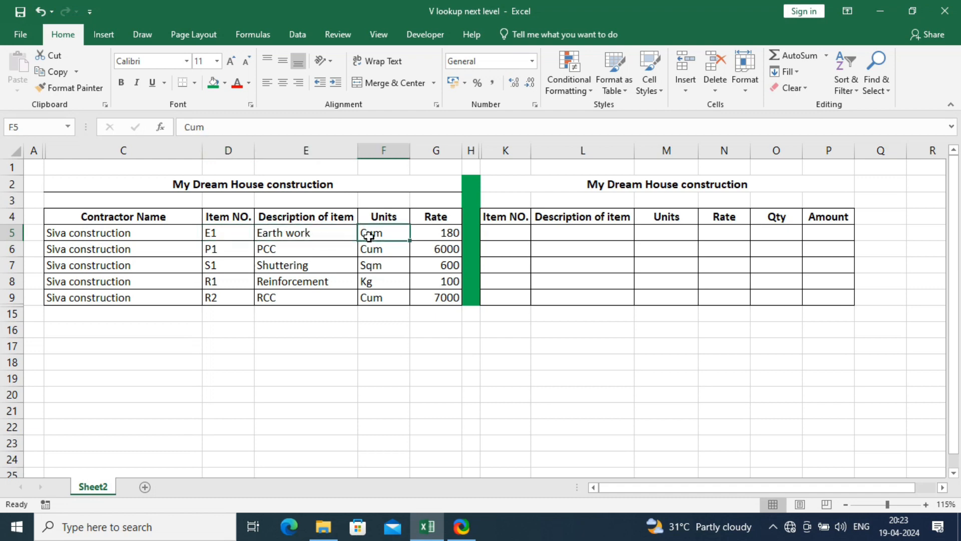
{"action": "left_click", "coordinate": [437, 236]}
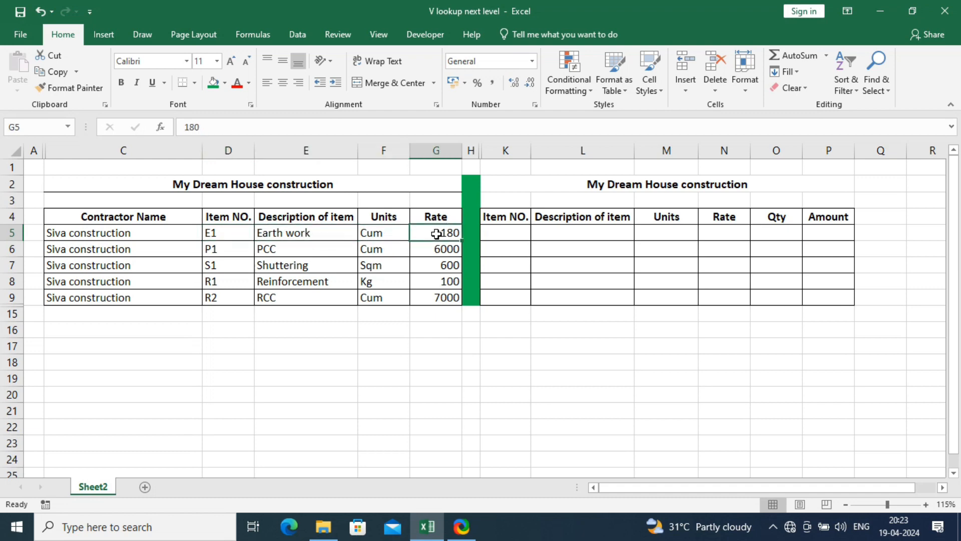
{"action": "left_click", "coordinate": [282, 253]}
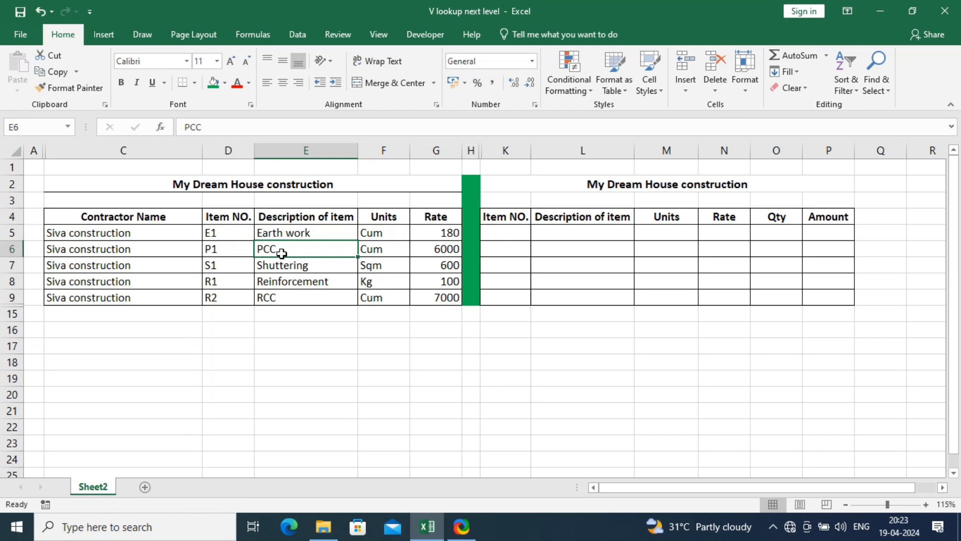
{"action": "left_click", "coordinate": [391, 251]}
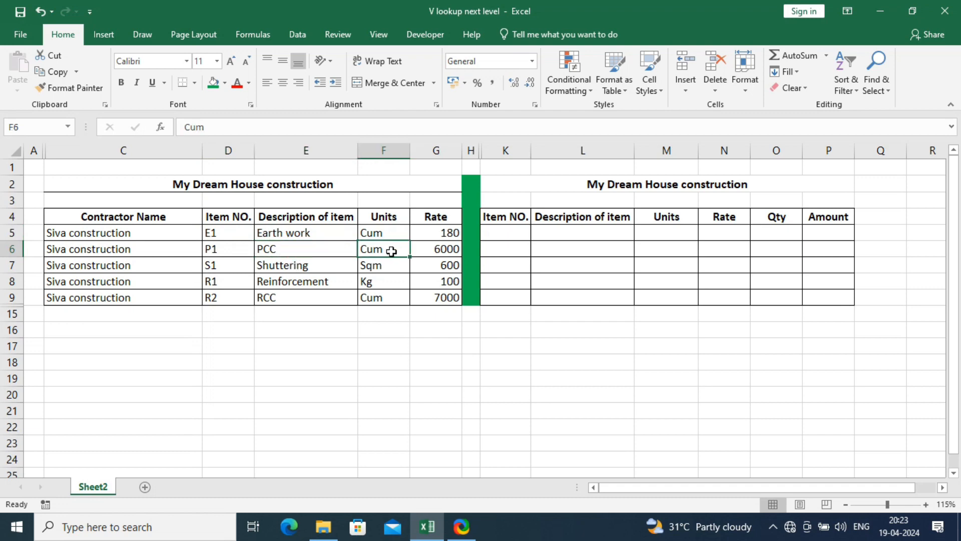
{"action": "left_click", "coordinate": [440, 250]}
{"action": "left_click", "coordinate": [309, 270]}
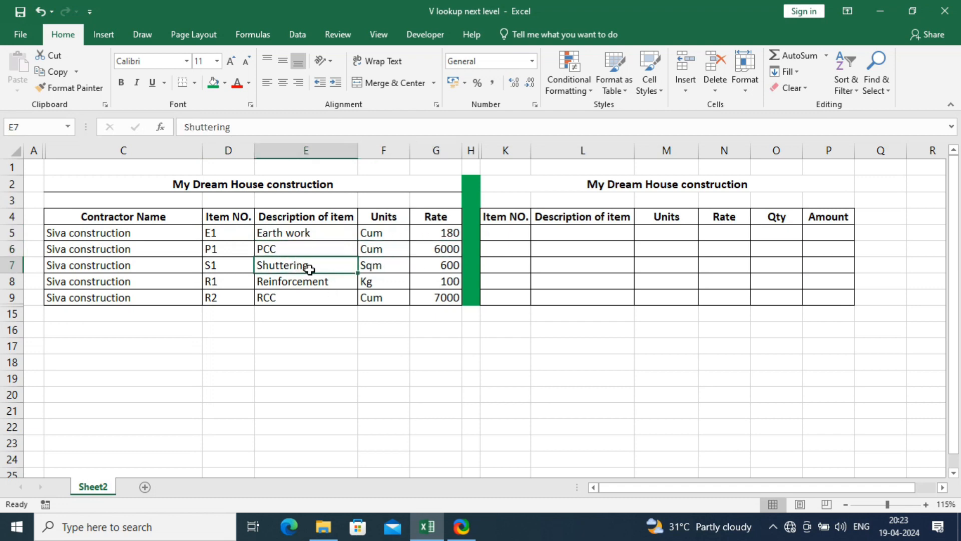
{"action": "left_click", "coordinate": [379, 269]}
{"action": "left_click", "coordinate": [450, 268]}
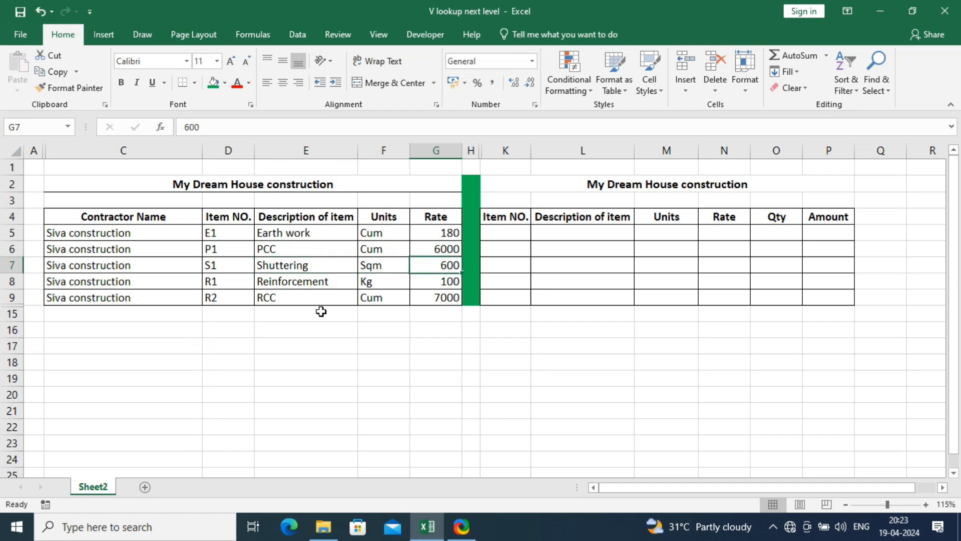
{"action": "left_click", "coordinate": [308, 281]}
{"action": "left_click", "coordinate": [369, 281]}
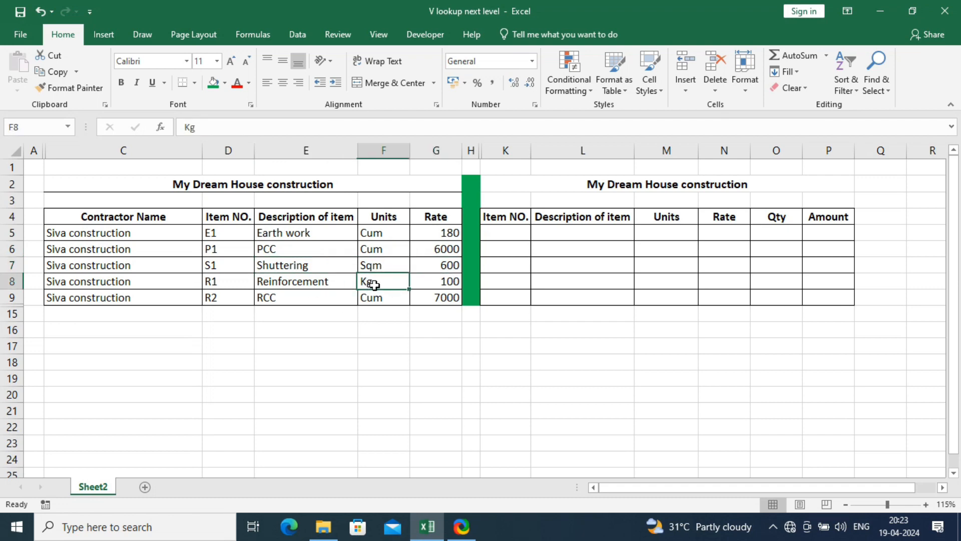
{"action": "left_click", "coordinate": [435, 282]}
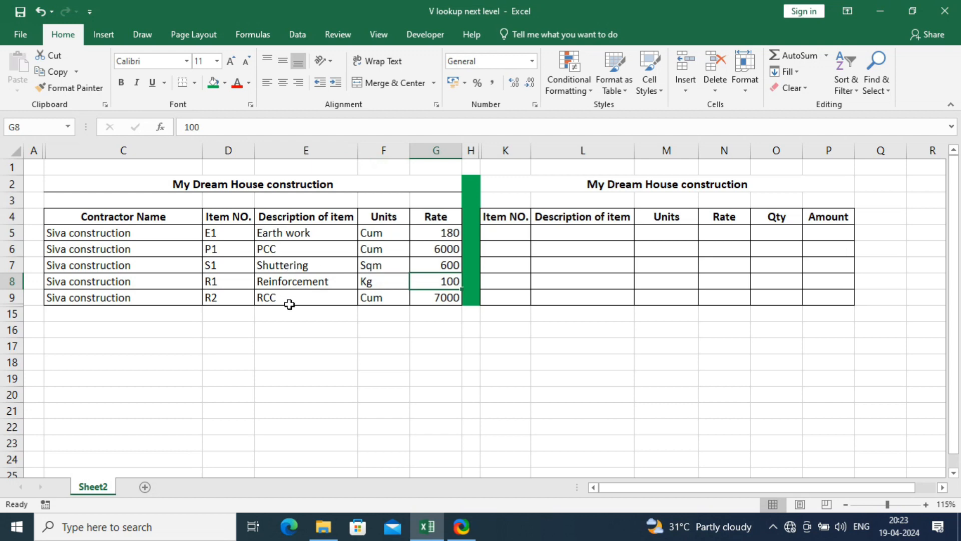
Step: Review the item numbers in D5:D9 of the rate table and the Qty and Amount columns of the second table
{"action": "left_click", "coordinate": [322, 229]}
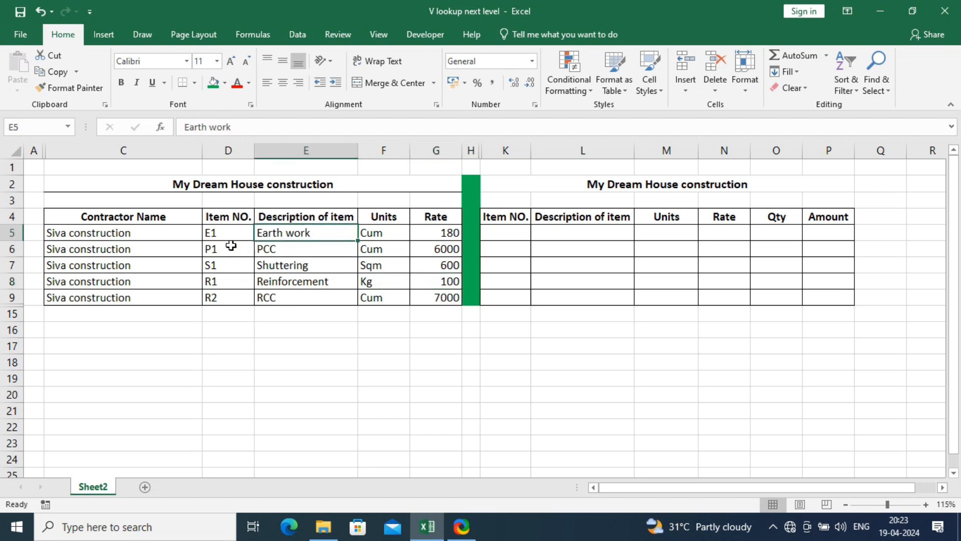
{"action": "left_click", "coordinate": [224, 233]}
{"action": "left_click", "coordinate": [227, 251]}
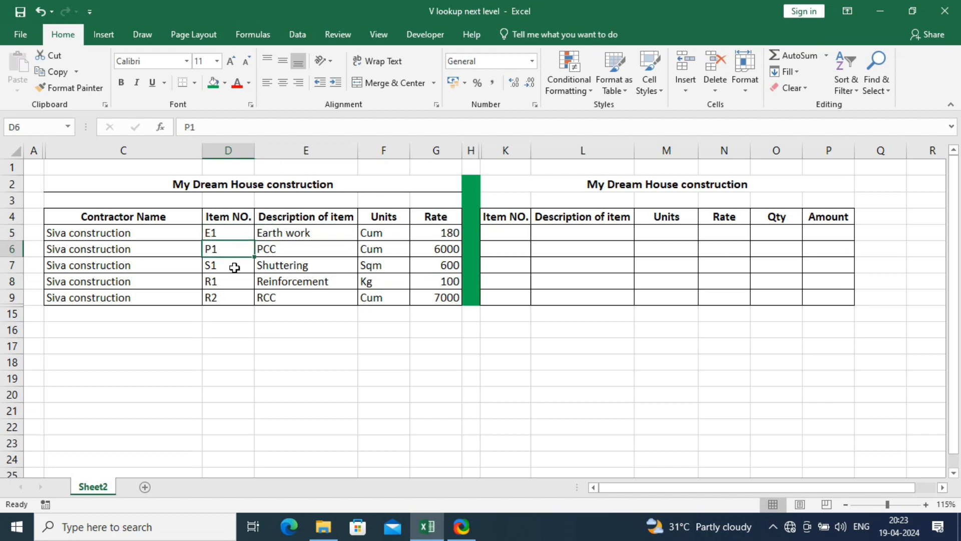
{"action": "left_click", "coordinate": [232, 266]}
{"action": "left_click", "coordinate": [231, 281]}
{"action": "left_click", "coordinate": [226, 296]}
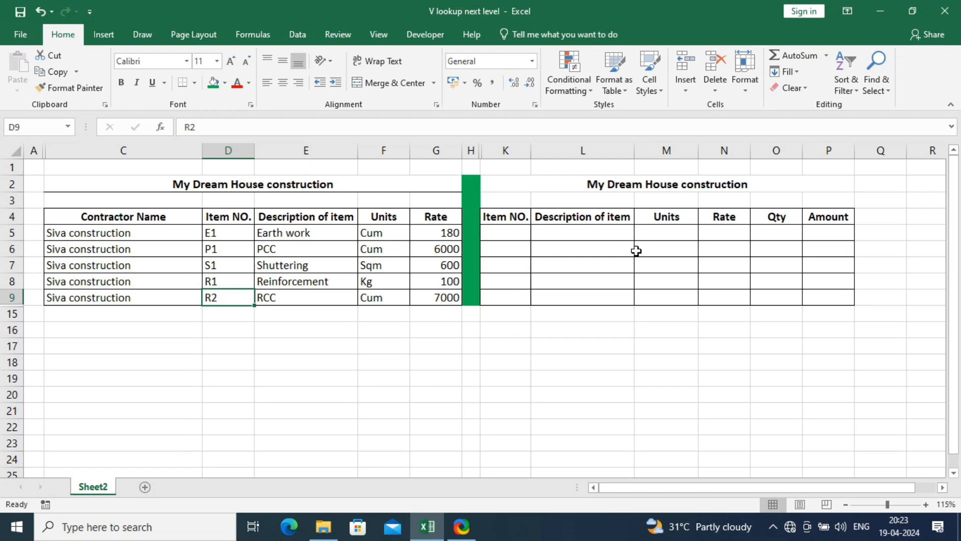
{"action": "left_click", "coordinate": [777, 233]}
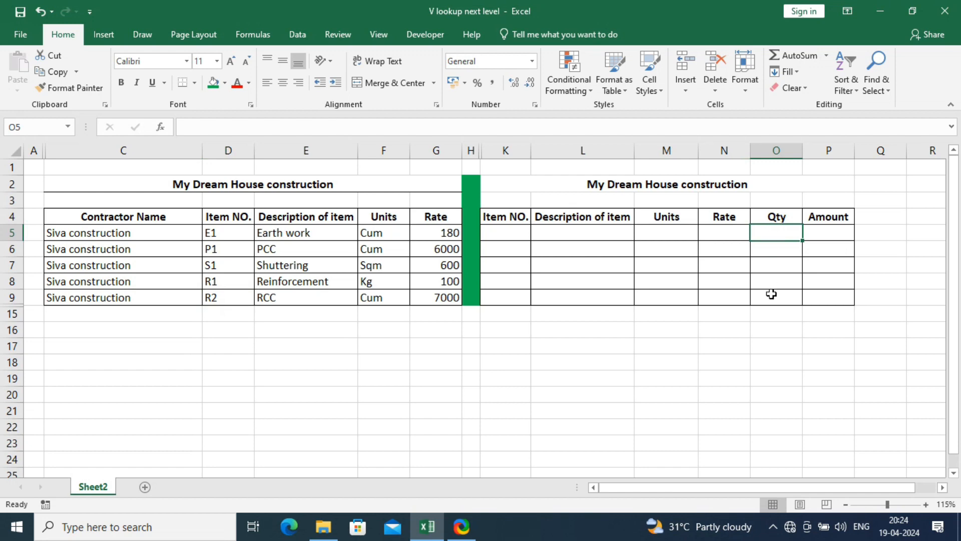
{"action": "left_click", "coordinate": [822, 233]}
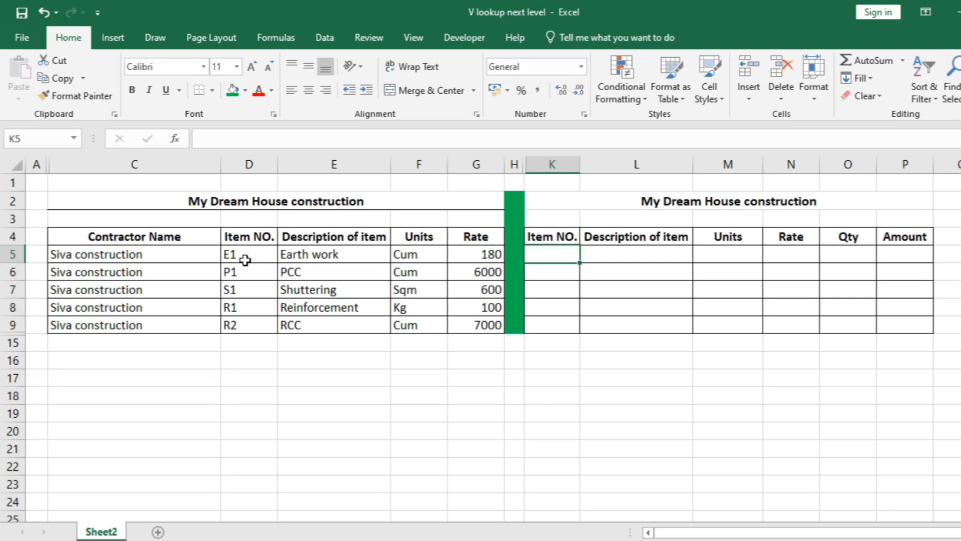
Step: Enter item number E1 in cell K5, the first row of the second table's Item NO. column
{"action": "left_click", "coordinate": [261, 260]}
{"action": "left_click", "coordinate": [557, 258]}
{"action": "type", "text": "E1"}
{"action": "key", "text": "Return"}
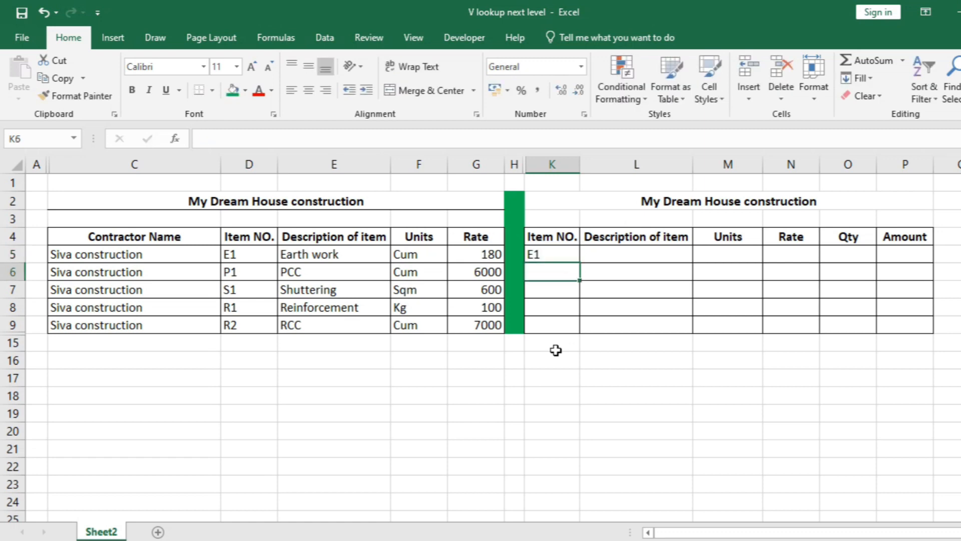
{"action": "key", "text": "Up"}
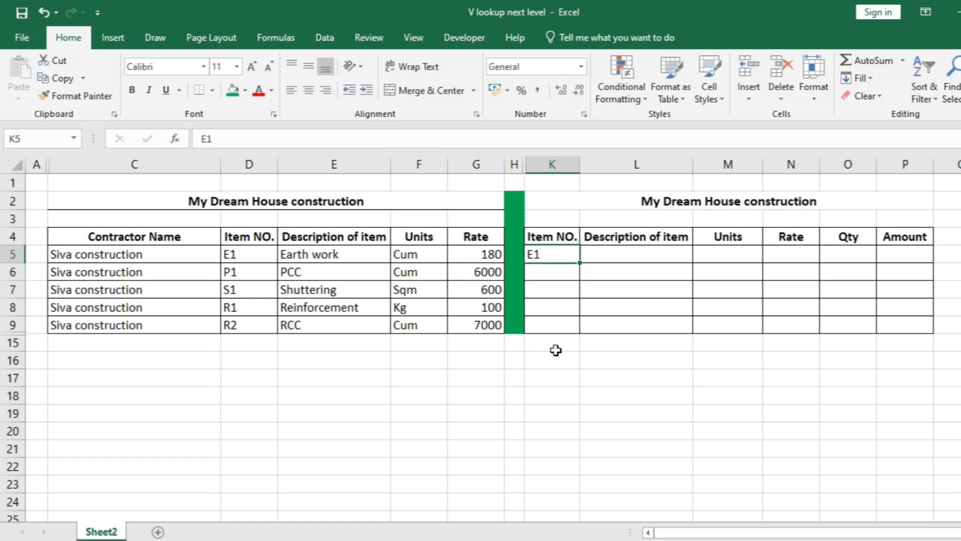
{"action": "key", "text": "Right"}
{"action": "key", "text": "Right"}
{"action": "key", "text": "Right"}
{"action": "key", "text": "Right"}
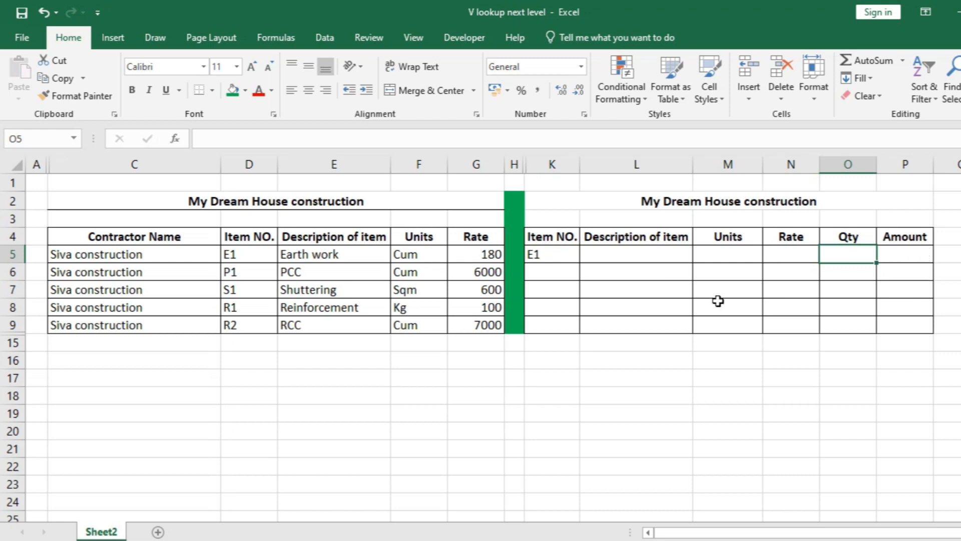
{"action": "left_click", "coordinate": [550, 253]}
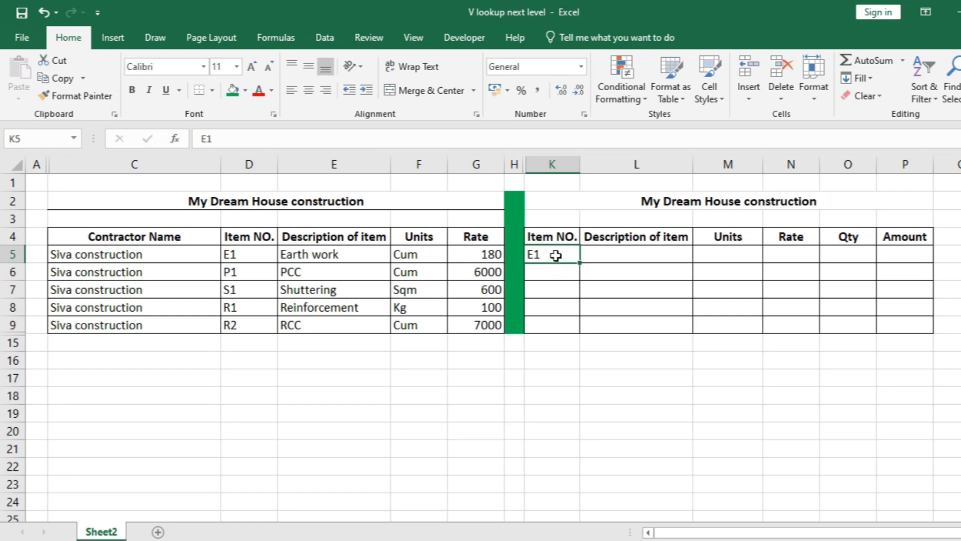
Step: Enter =VLOOKUP(K5,D5:G9,2,FALSE) in L5 to look up the item description by exact match
{"action": "left_click", "coordinate": [635, 254]}
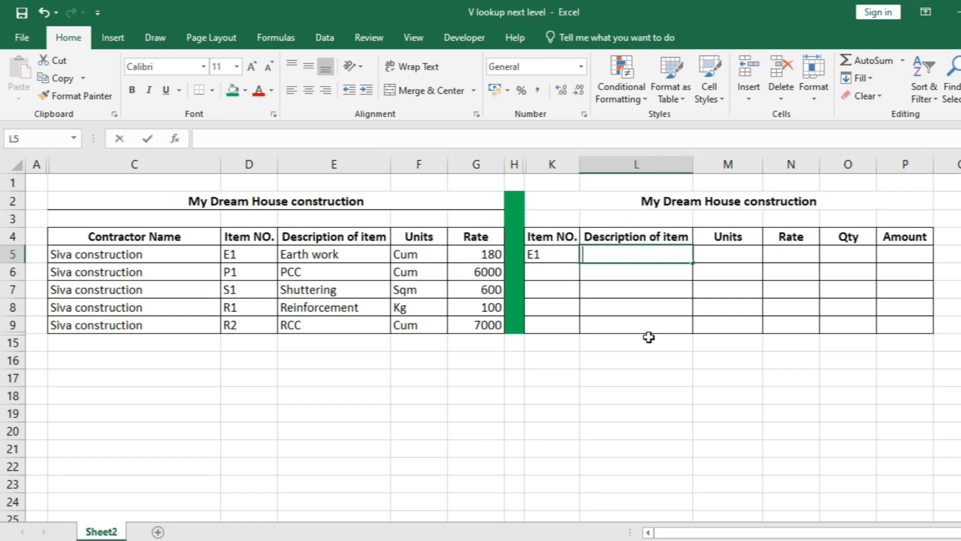
{"action": "type", "text": "=vlo"}
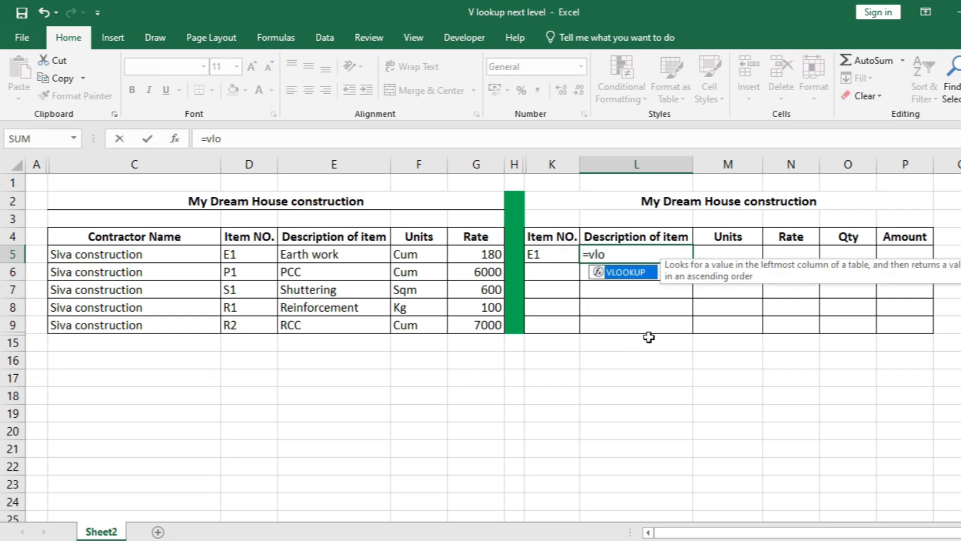
{"action": "type", "text": "okup("}
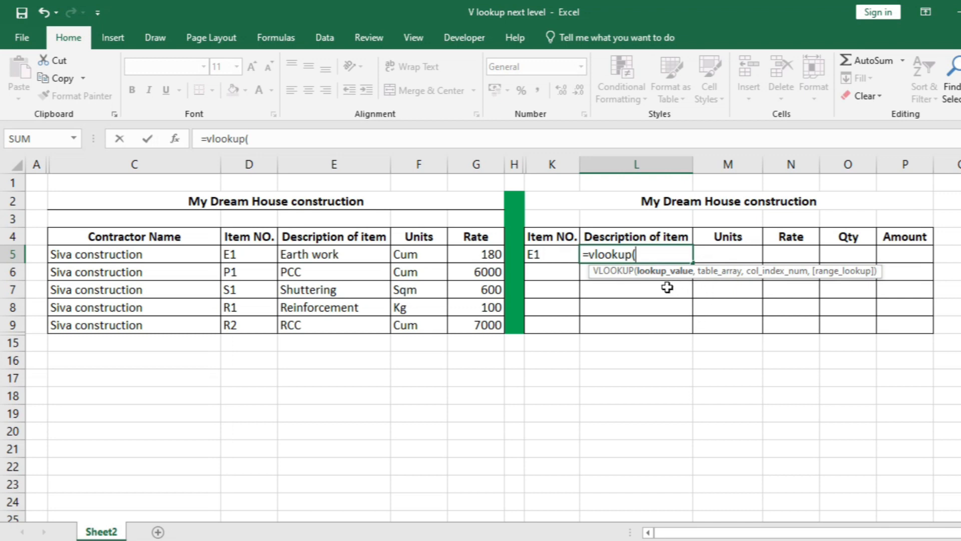
{"action": "left_click", "coordinate": [545, 254]}
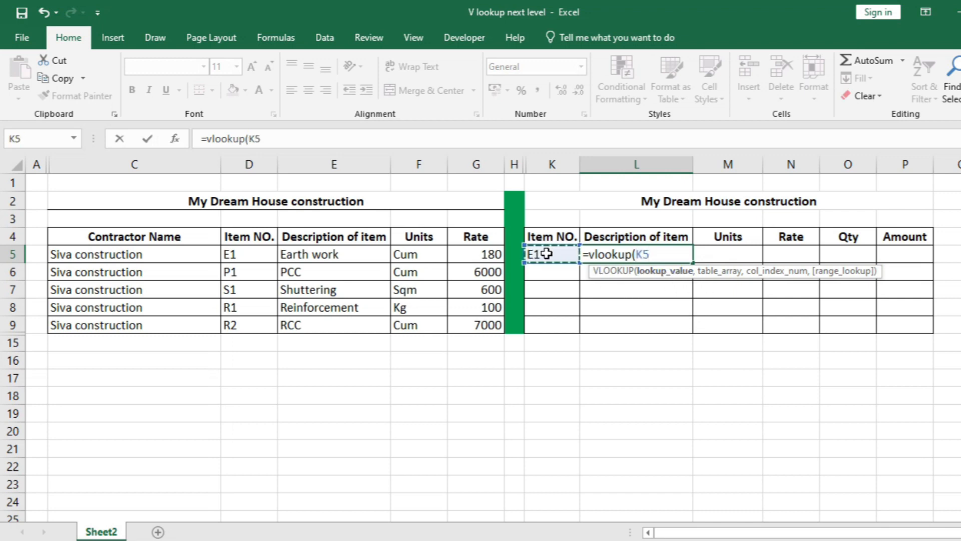
{"action": "type", "text": ","}
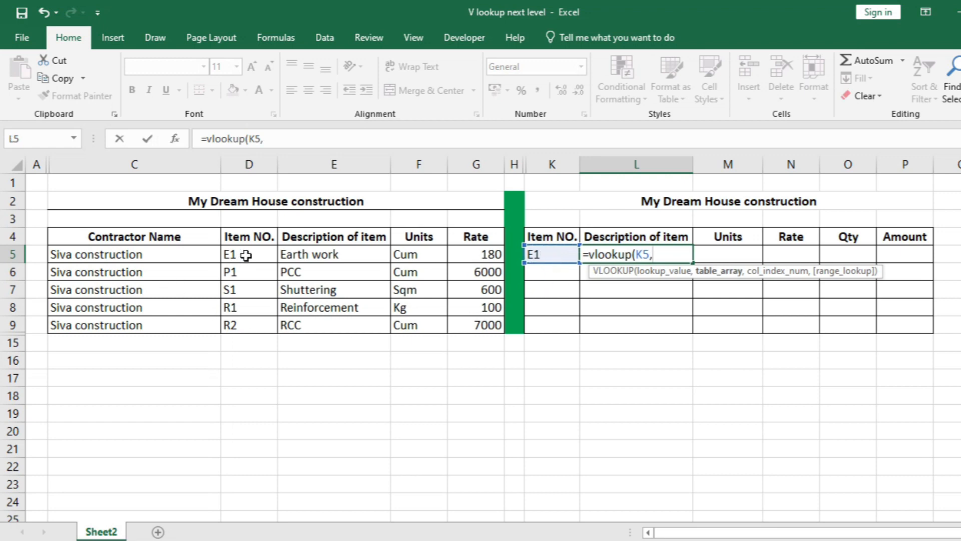
{"action": "left_click_drag", "start_coordinate": [246, 255], "coordinate": [467, 321]}
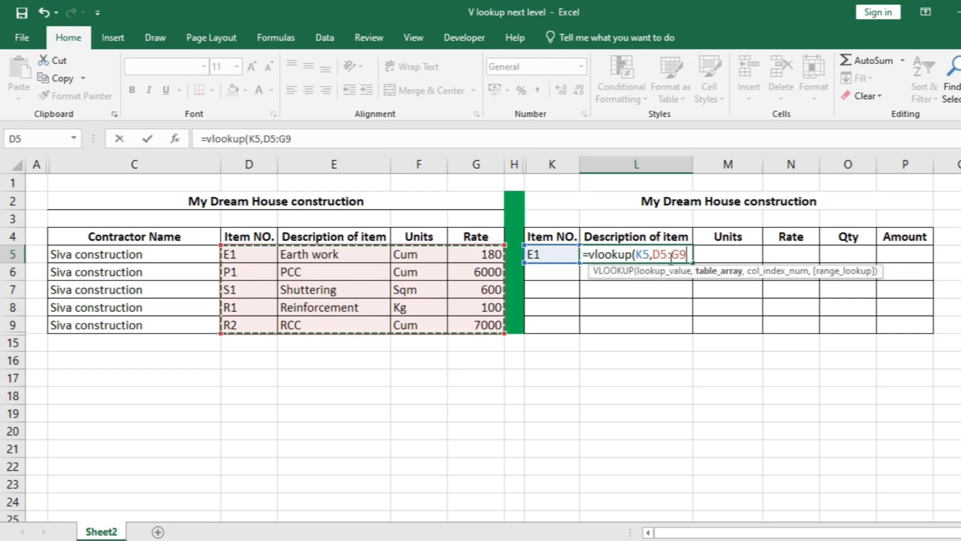
{"action": "type", "text": ","}
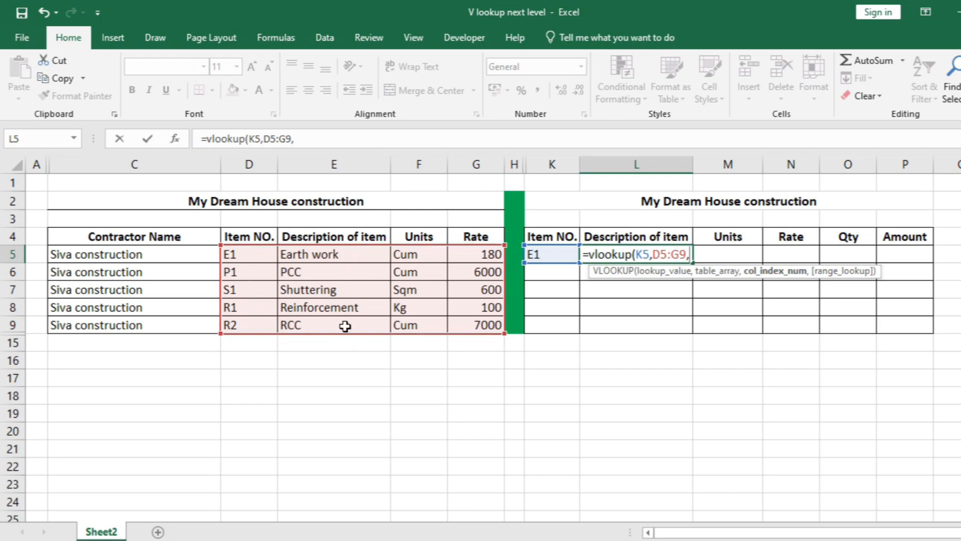
{"action": "type", "text": "2,"}
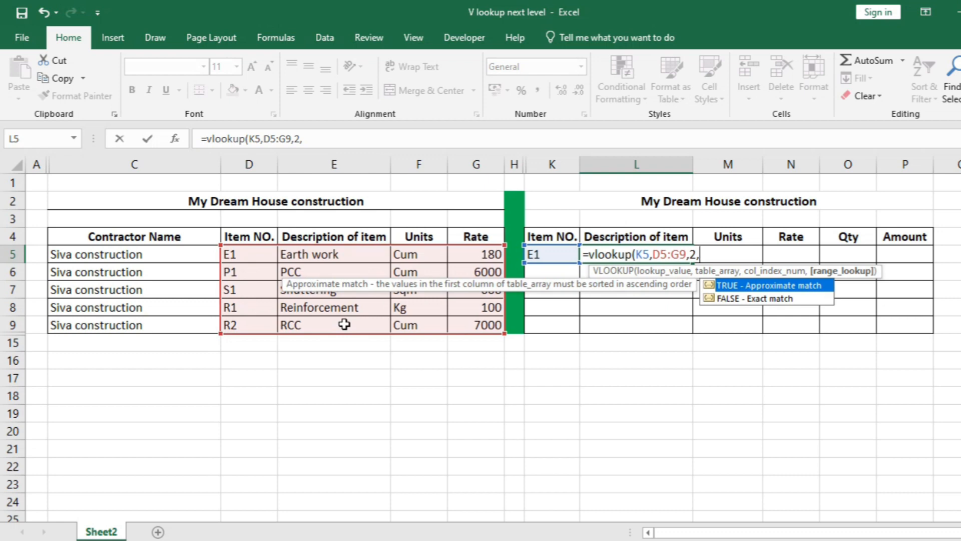
{"action": "key", "text": "Down"}
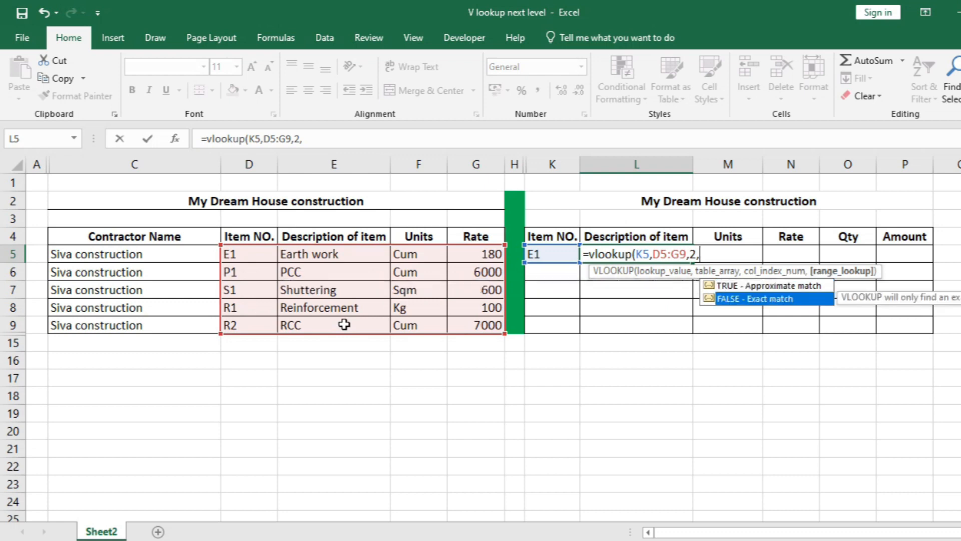
{"action": "key", "text": "Tab"}
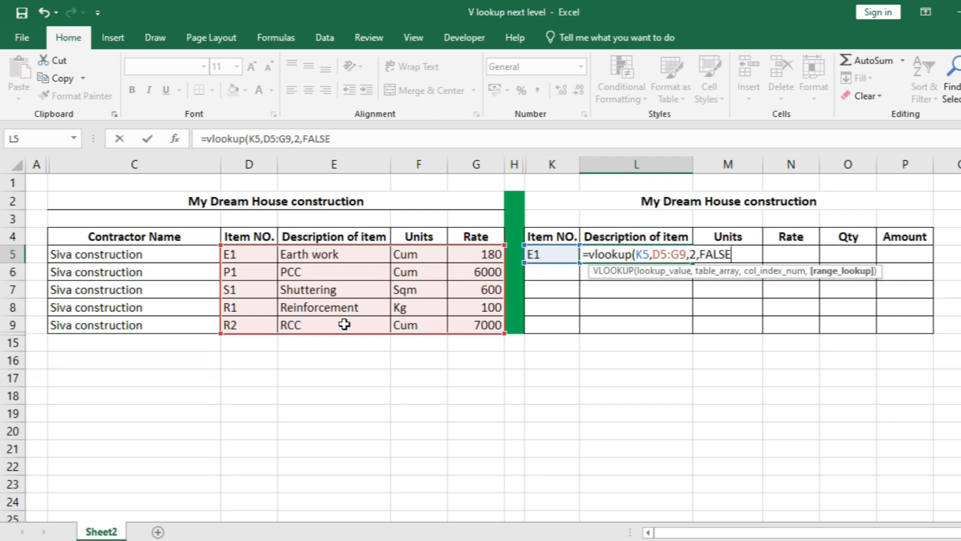
{"action": "type", "text": ")"}
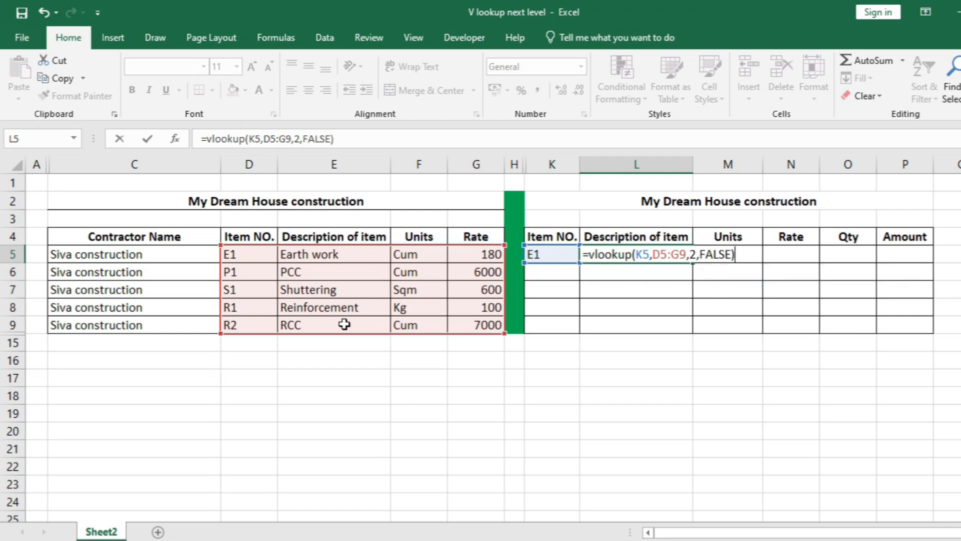
{"action": "key", "text": "Return"}
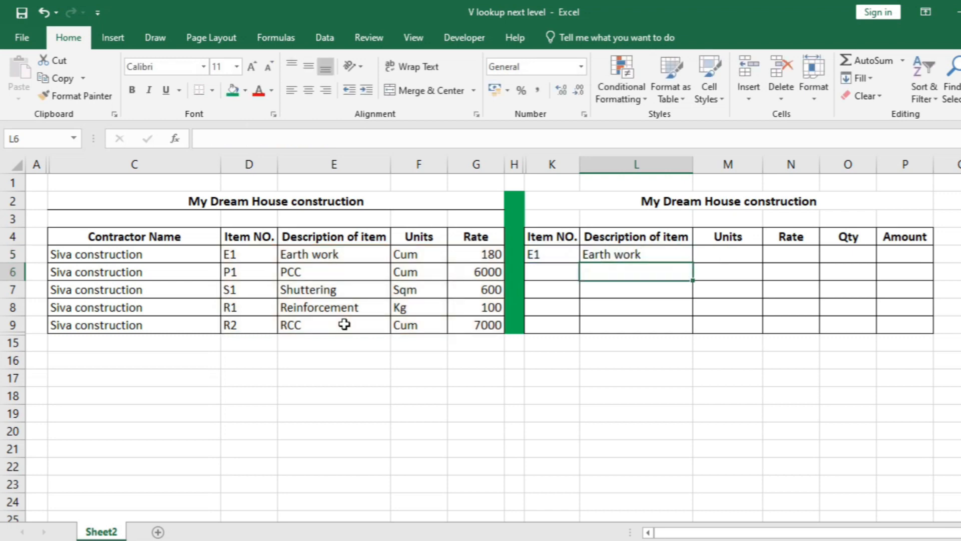
Step: Change the item number in K5 to s1 to test the description lookup
{"action": "left_click", "coordinate": [551, 254]}
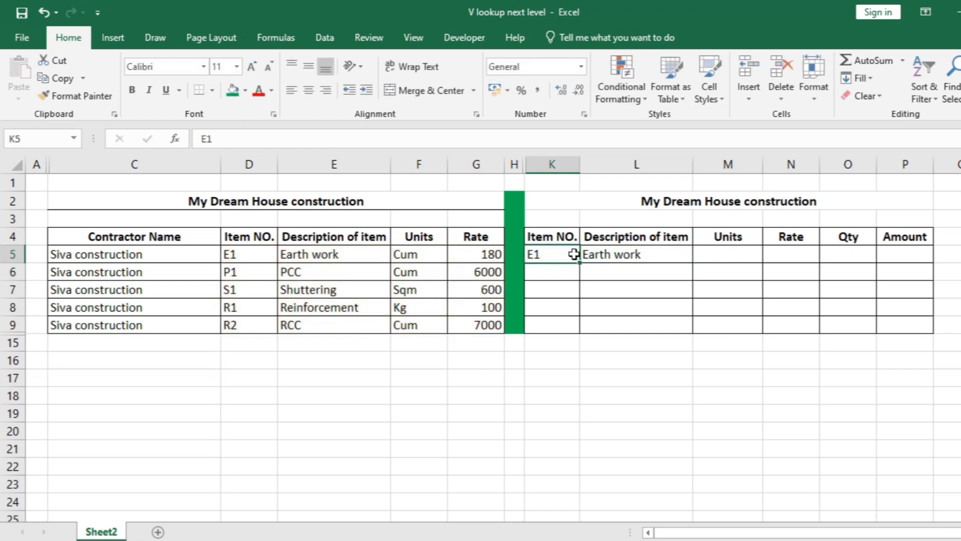
{"action": "left_click", "coordinate": [598, 258]}
{"action": "left_click", "coordinate": [554, 254]}
{"action": "type", "text": "s1"}
{"action": "key", "text": "Return"}
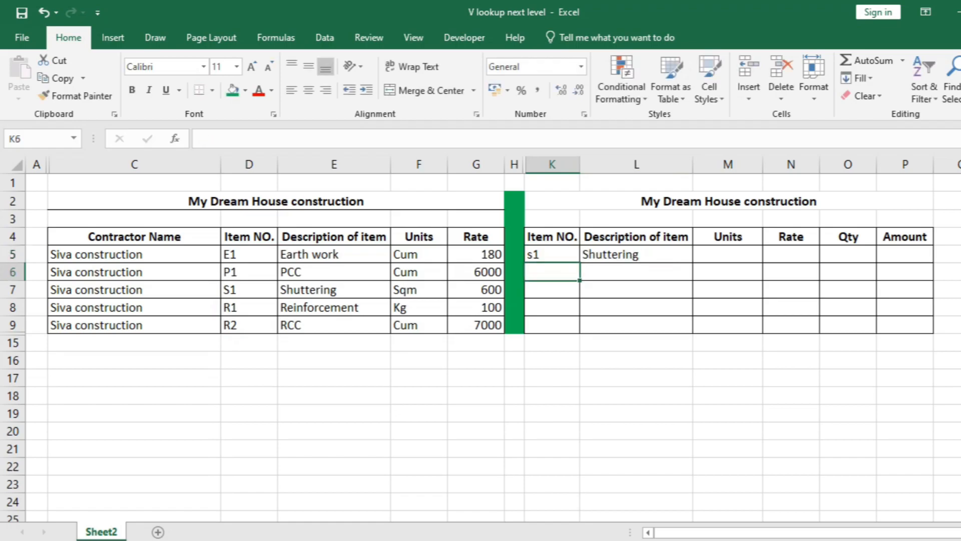
Step: Change the item number in K5 to r2 and check the description lookup in L5
{"action": "left_click", "coordinate": [760, 350]}
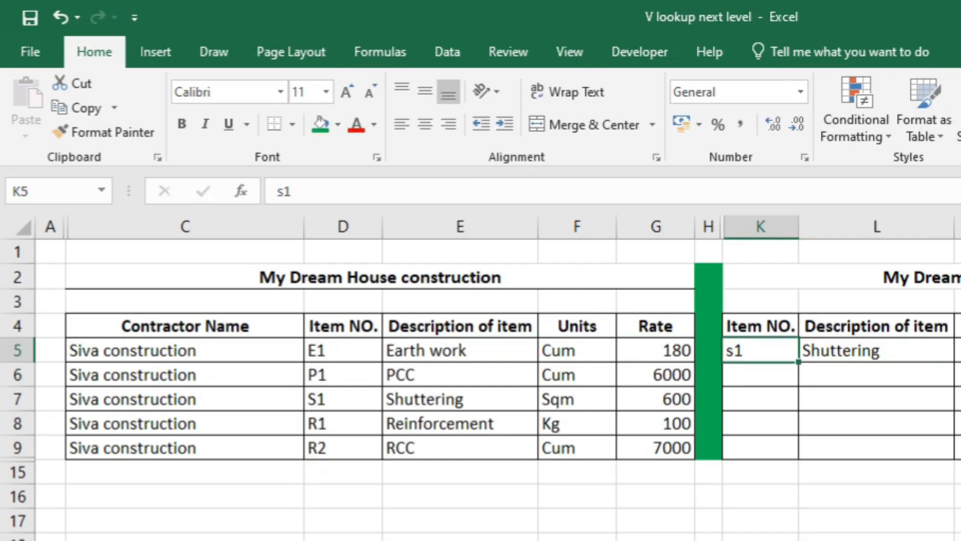
{"action": "type", "text": "r"}
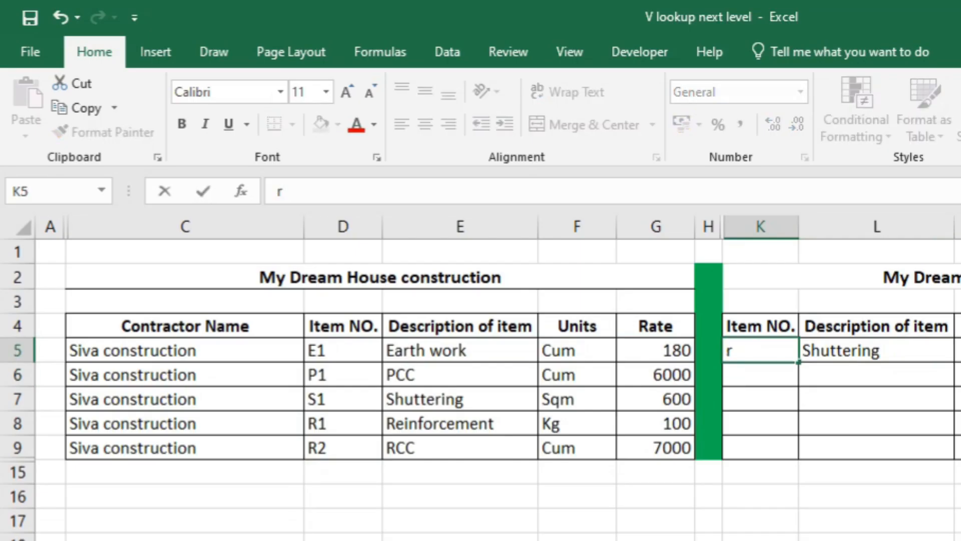
{"action": "type", "text": "2"}
{"action": "key", "text": "Return"}
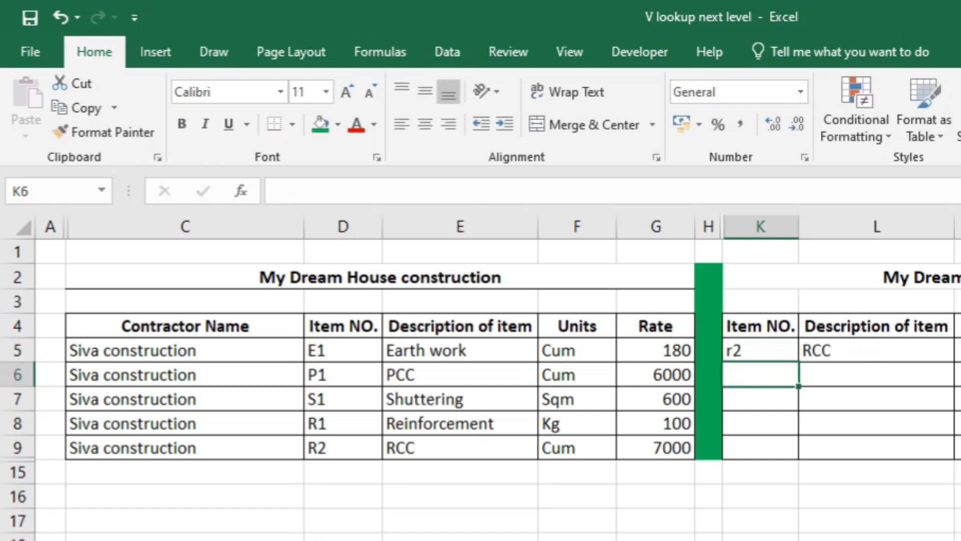
{"action": "left_click", "coordinate": [761, 350]}
{"action": "left_click", "coordinate": [876, 351]}
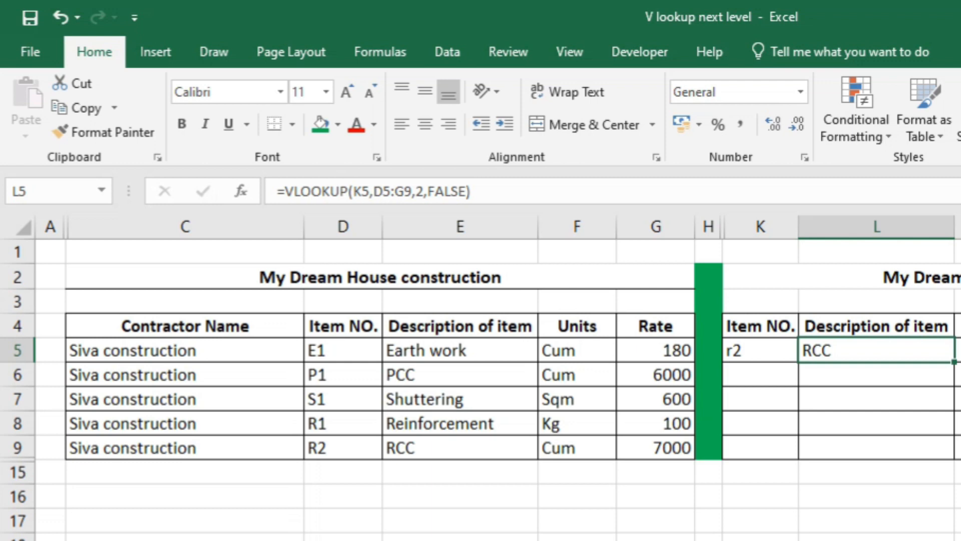
Step: Fill the VLOOKUP formula from L5 across the Units and Rate cells, M5:N5
{"action": "left_click", "coordinate": [753, 350]}
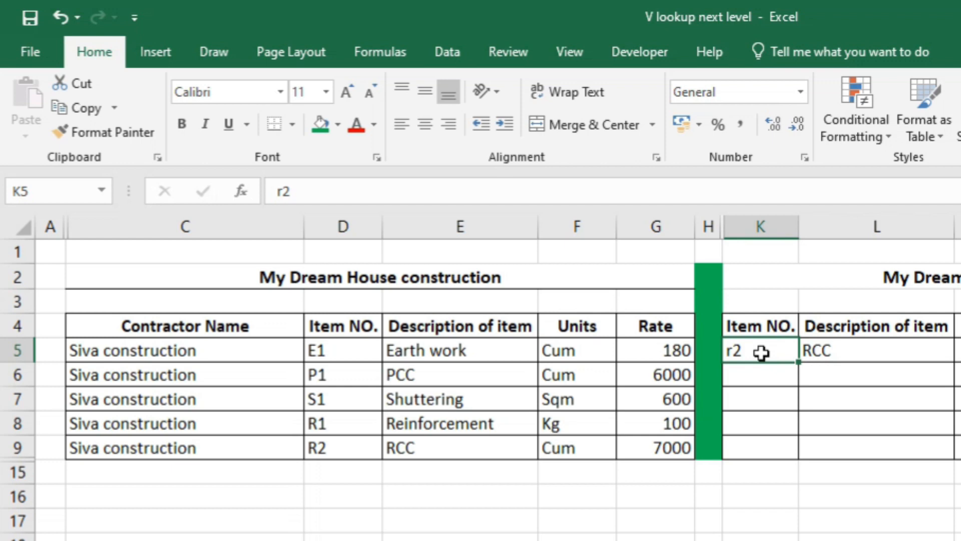
{"action": "key", "text": "Right"}
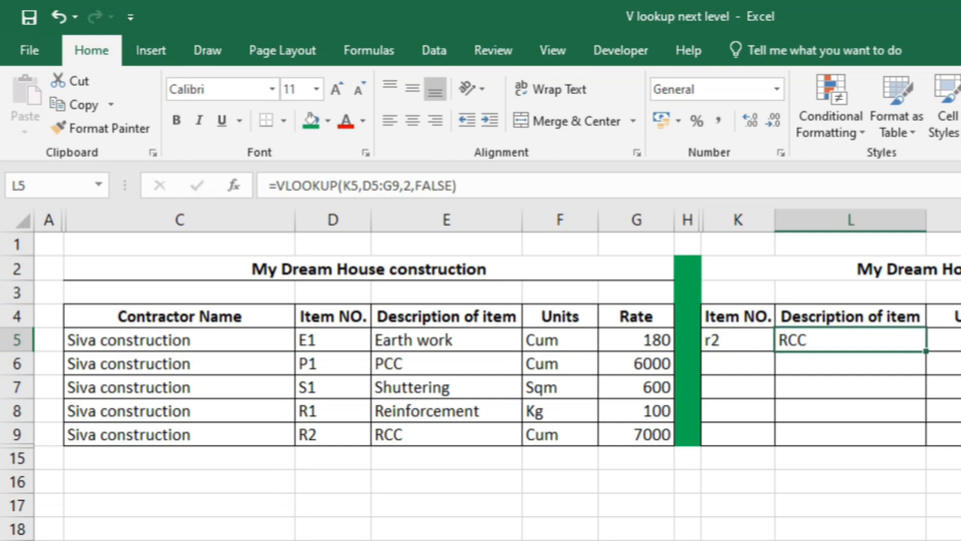
{"action": "key", "text": "Right"}
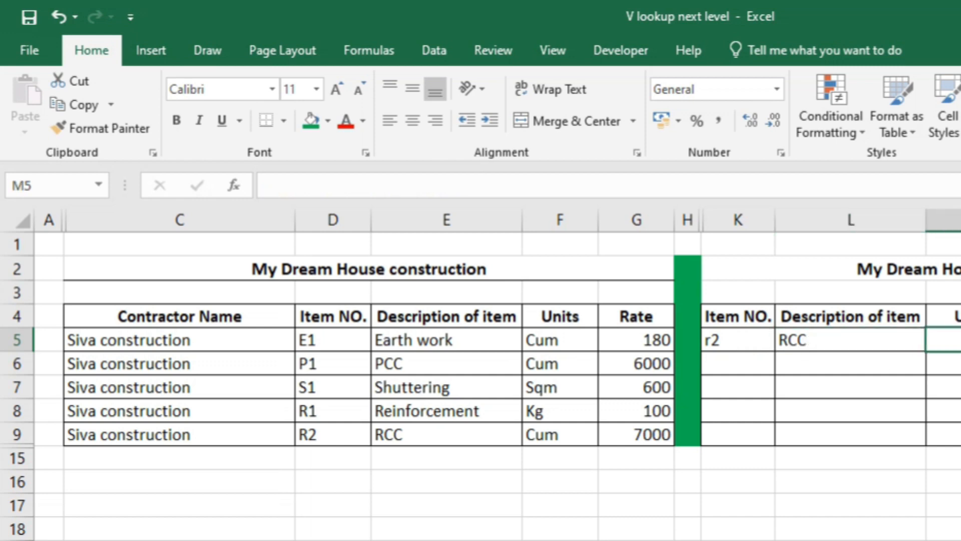
{"action": "key", "text": "Right"}
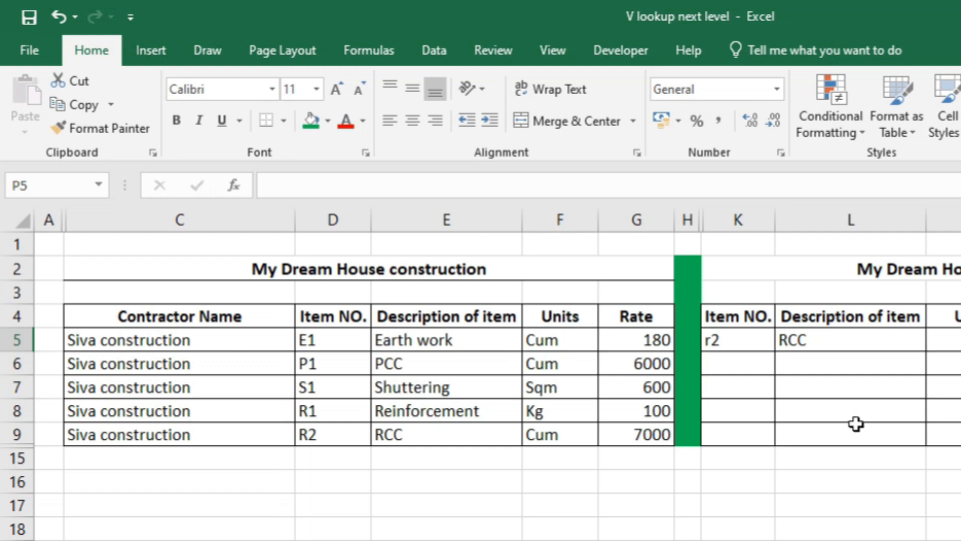
{"action": "left_click", "coordinate": [819, 342]}
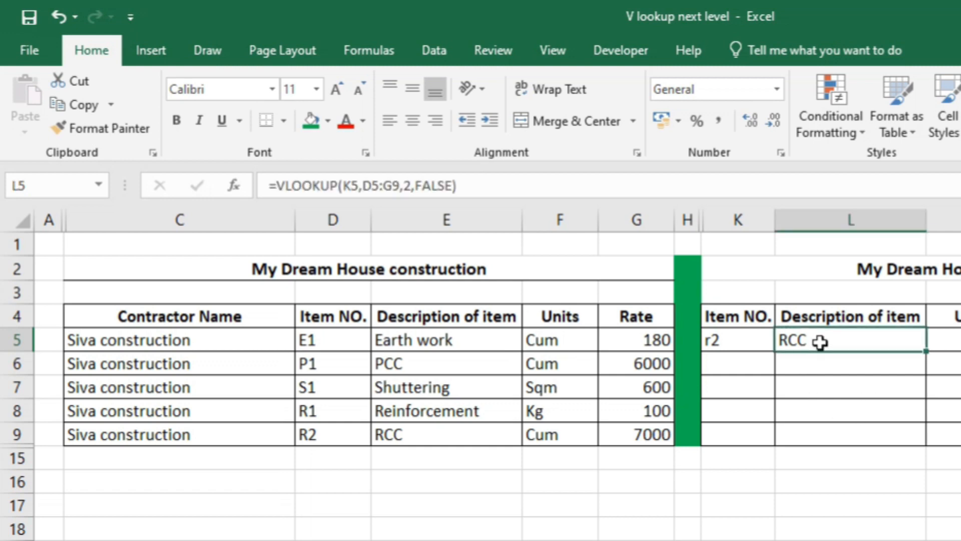
{"action": "left_click_drag", "start_coordinate": [930, 352], "coordinate": [960, 346]}
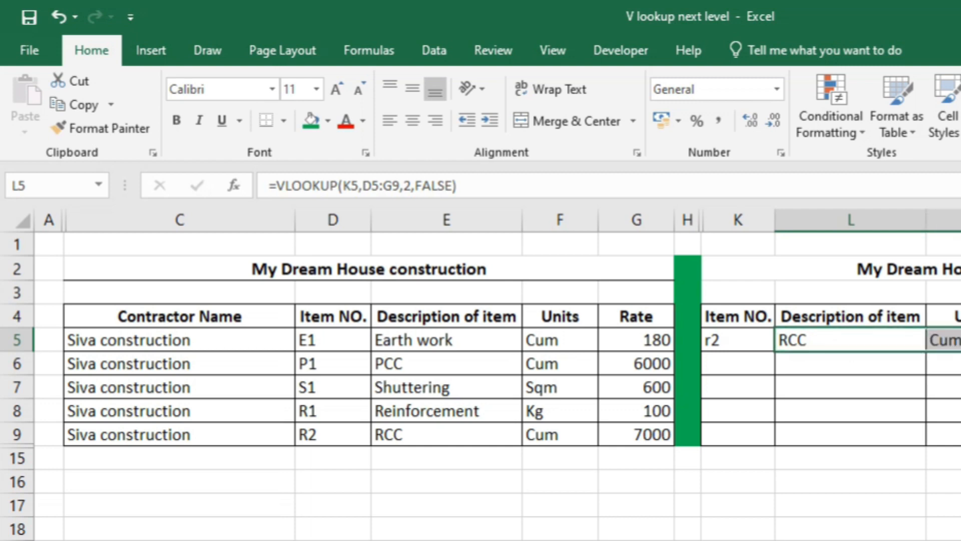
Step: Compare the lookup value and table range references in the L5 and M5 formulas
{"action": "left_click", "coordinate": [960, 341]}
{"action": "left_click", "coordinate": [957, 340]}
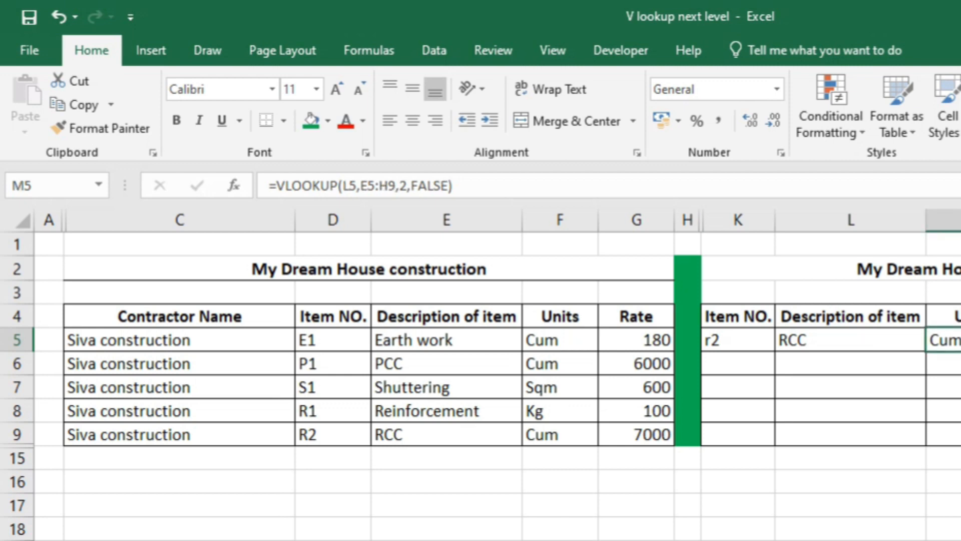
{"action": "double_click", "coordinate": [836, 340]}
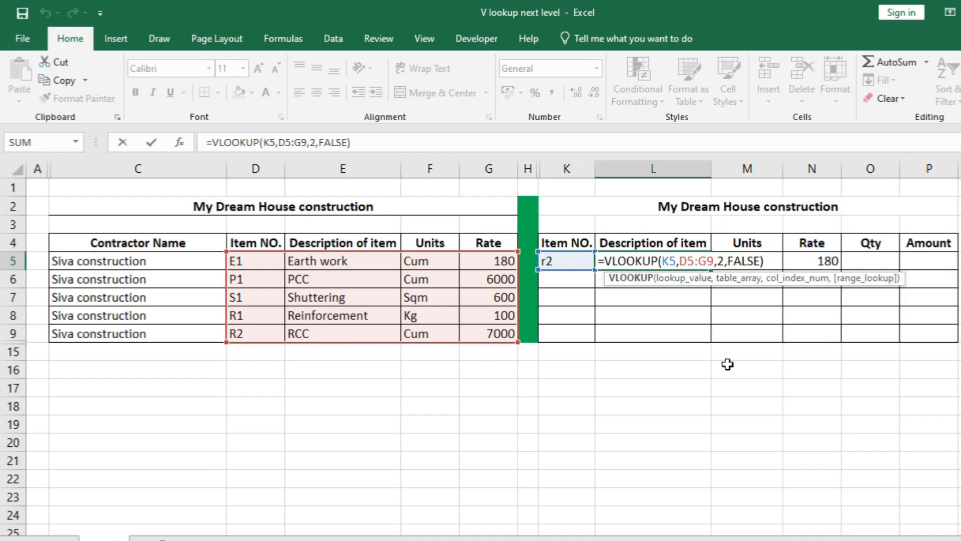
{"action": "key", "text": "ctrl+Return"}
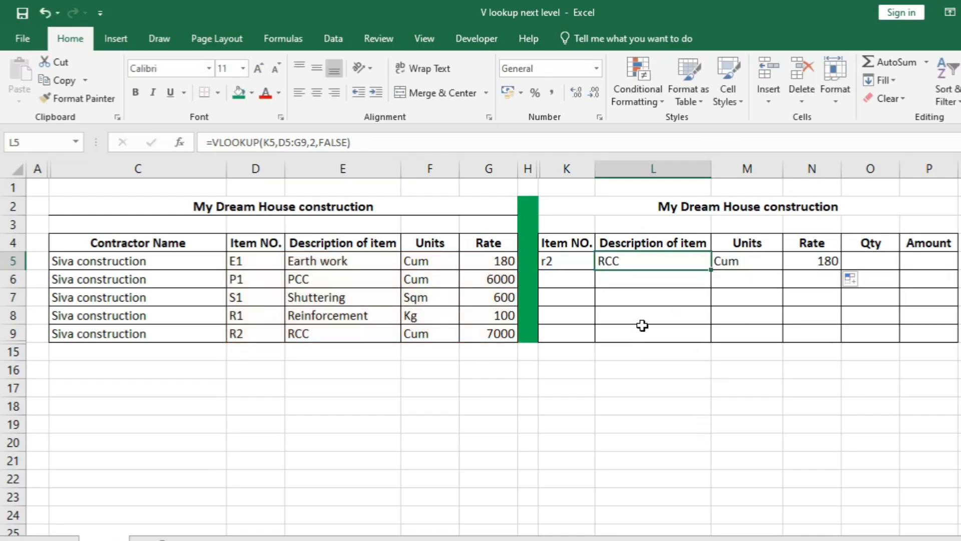
{"action": "left_click", "coordinate": [732, 261]}
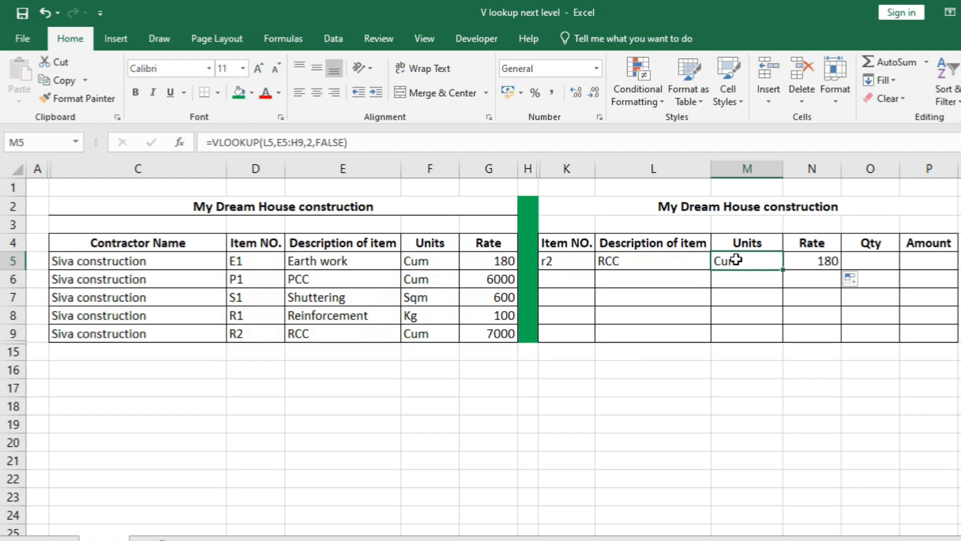
{"action": "double_click", "coordinate": [736, 259]}
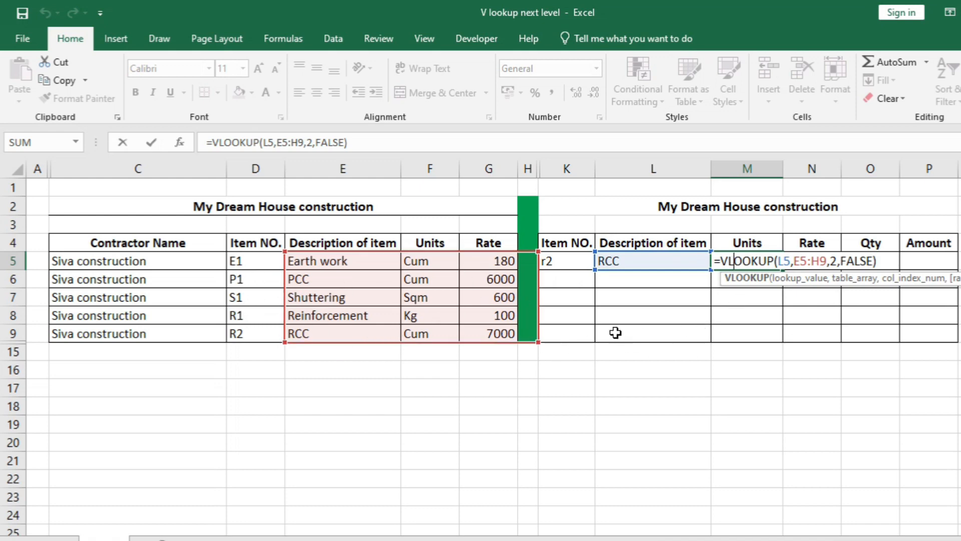
{"action": "key", "text": "ctrl+Return"}
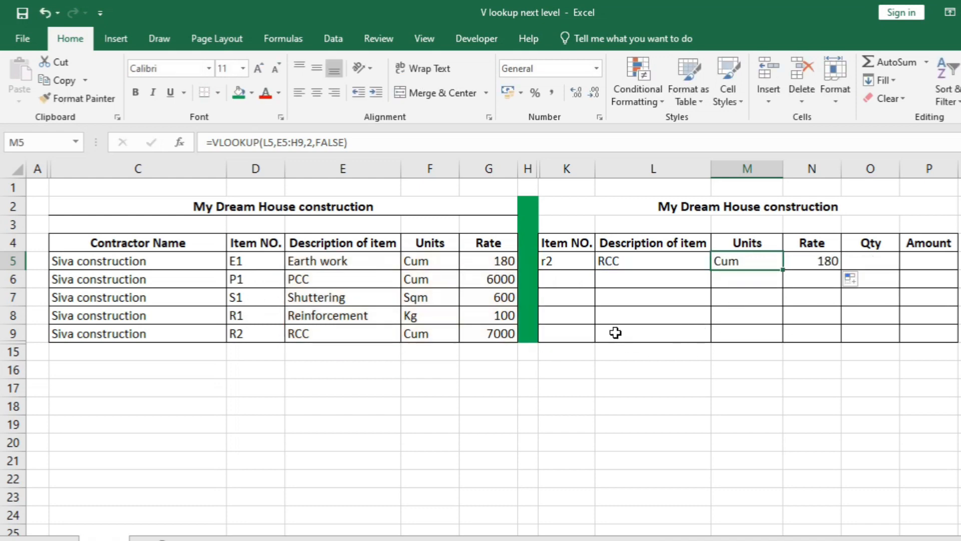
Step: Lock the references in the L5 VLOOKUP formula, using $K5 as lookup value and $D$5:$G$9 as table range
{"action": "left_click", "coordinate": [646, 260]}
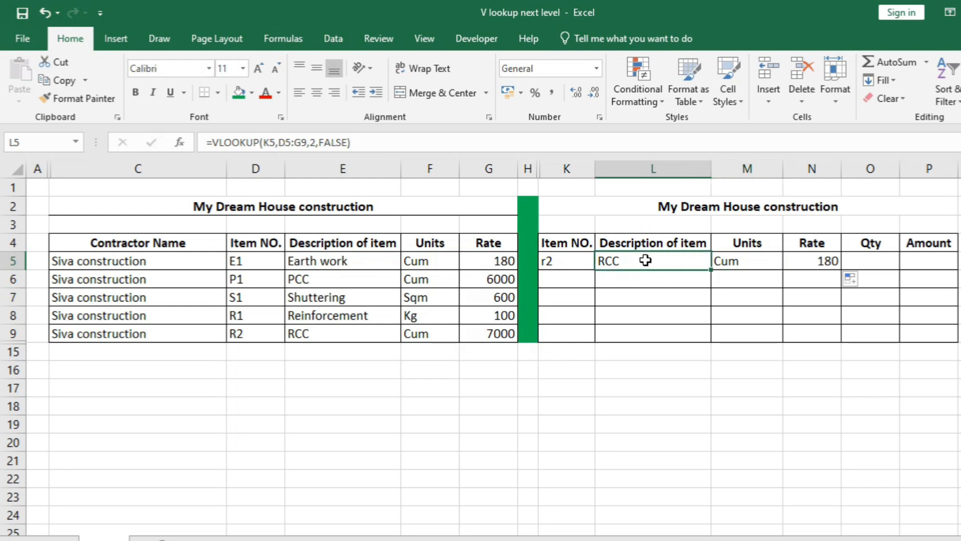
{"action": "left_click", "coordinate": [269, 143]}
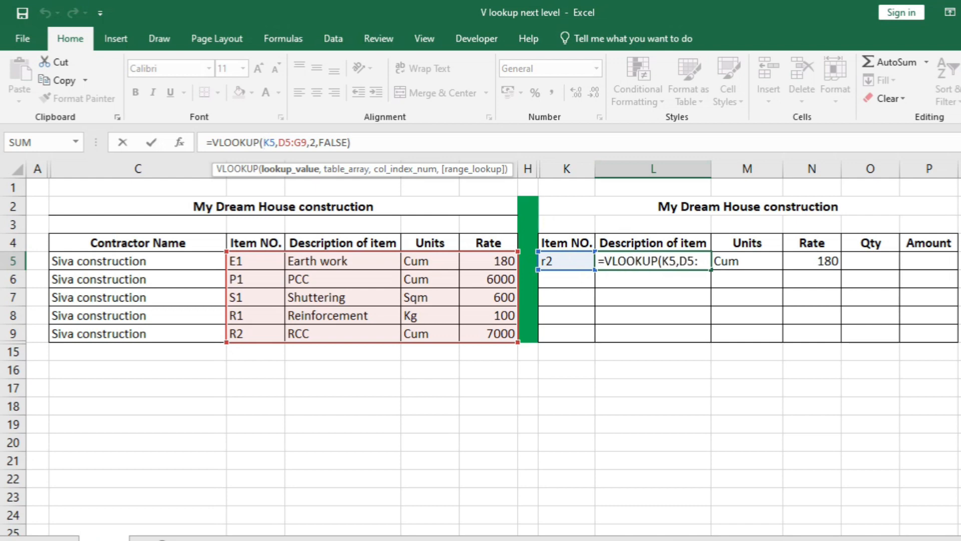
{"action": "type", "text": "$"}
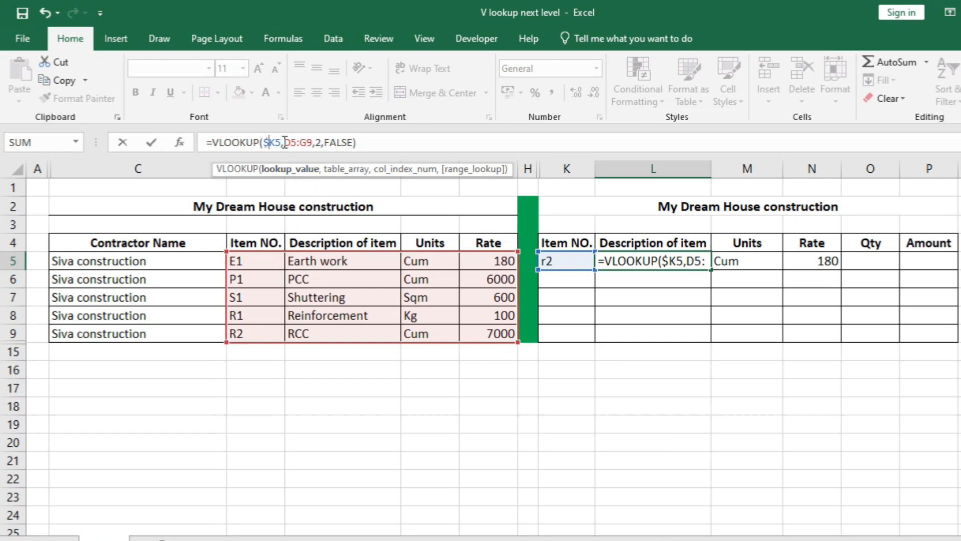
{"action": "left_click_drag", "start_coordinate": [286, 143], "coordinate": [311, 149]}
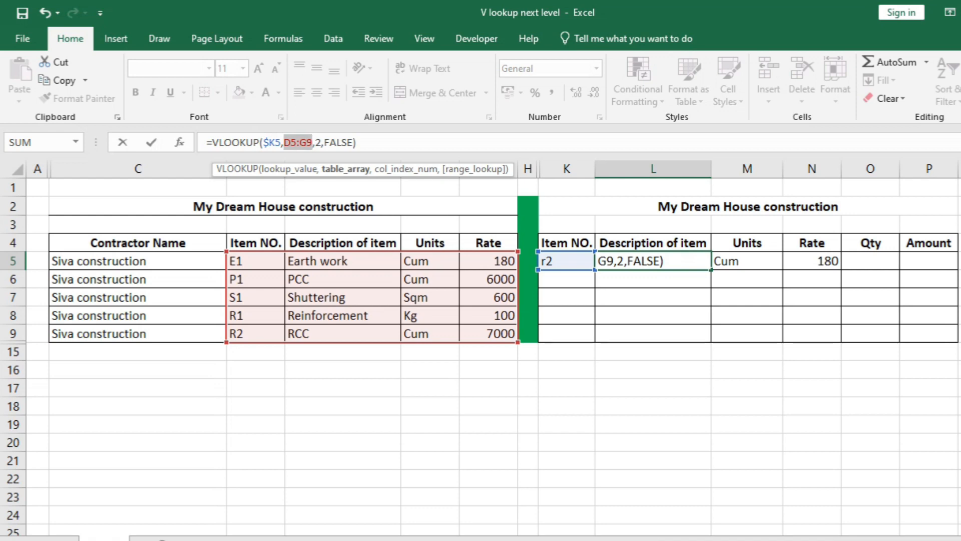
{"action": "key", "text": "F4"}
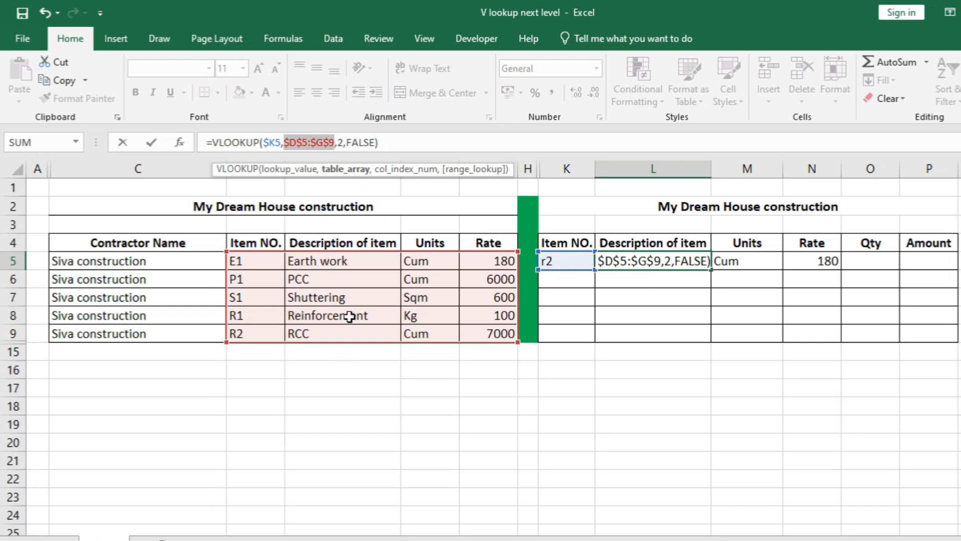
{"action": "key", "text": "Return"}
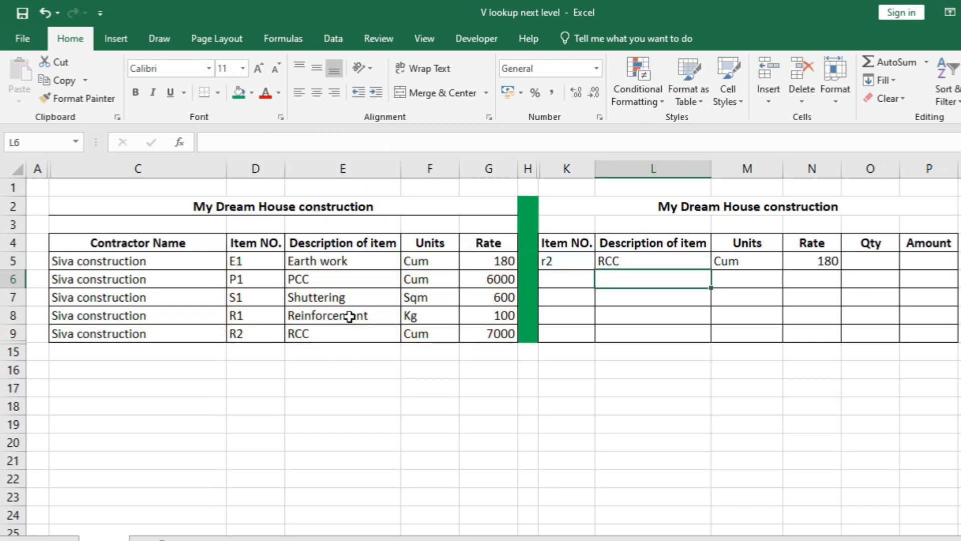
Step: Fill the locked VLOOKUP formula from L5 across the Units and Rate cells, M5:N5
{"action": "left_click", "coordinate": [672, 262]}
{"action": "left_click", "coordinate": [744, 263]}
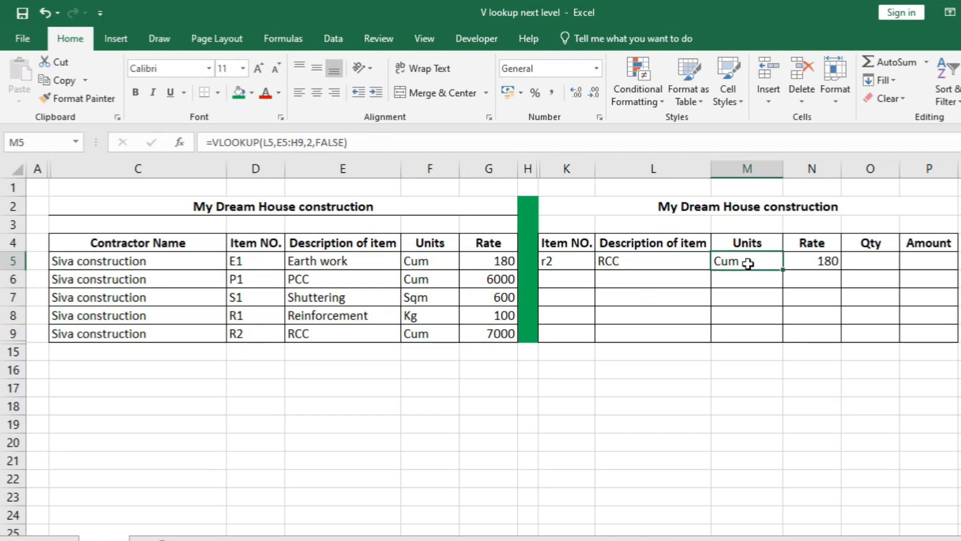
{"action": "left_click", "coordinate": [688, 264]}
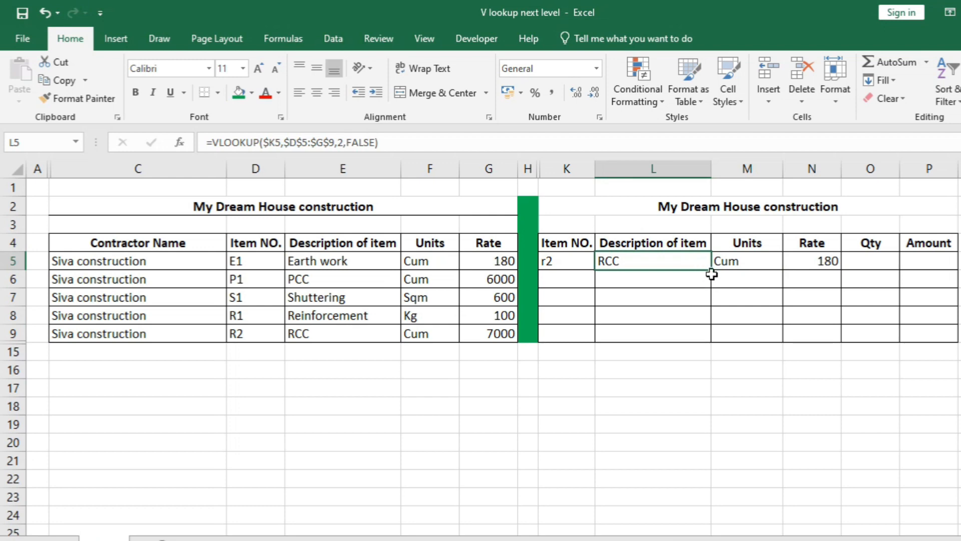
{"action": "left_click_drag", "start_coordinate": [712, 274], "coordinate": [825, 273]}
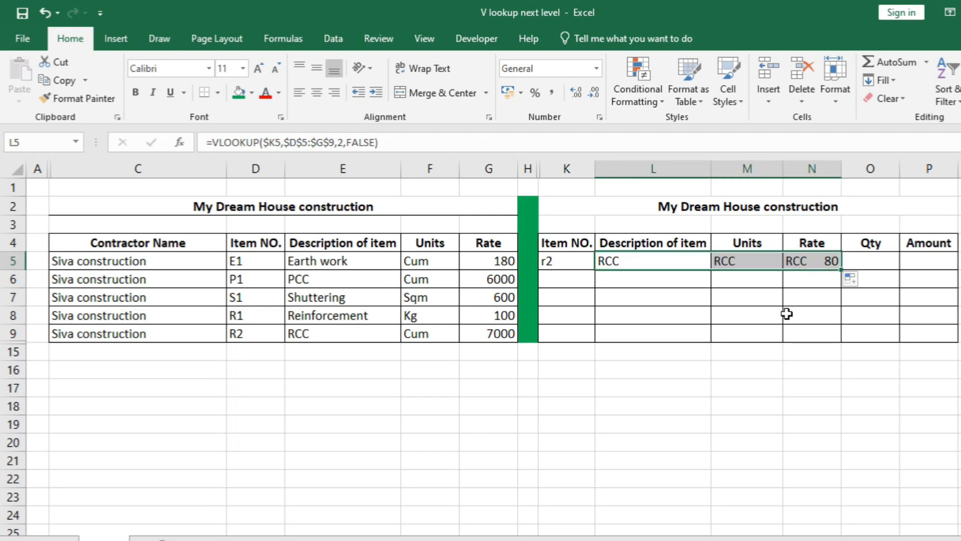
Step: Set the column index number of the VLOOKUP formula in Units cell M5 to 3
{"action": "left_click", "coordinate": [758, 260]}
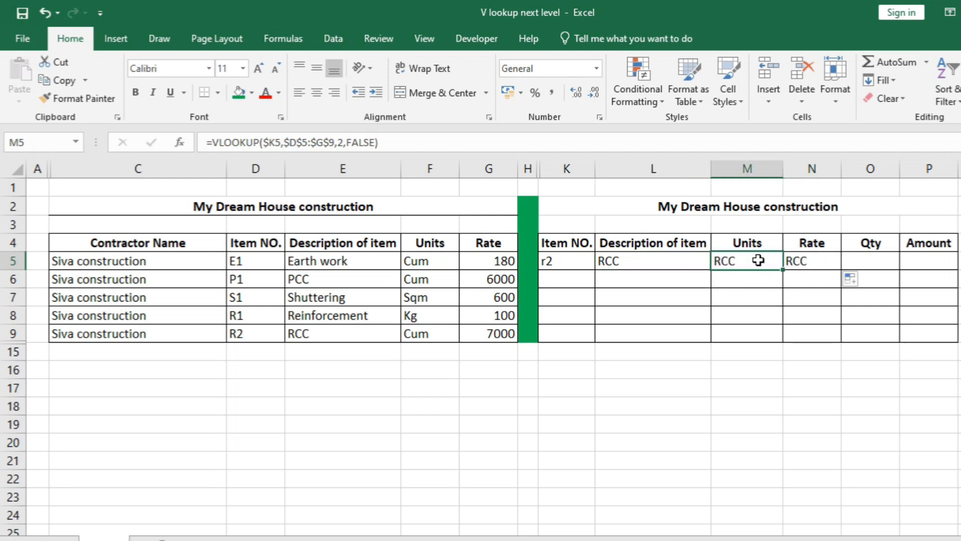
{"action": "double_click", "coordinate": [759, 260]}
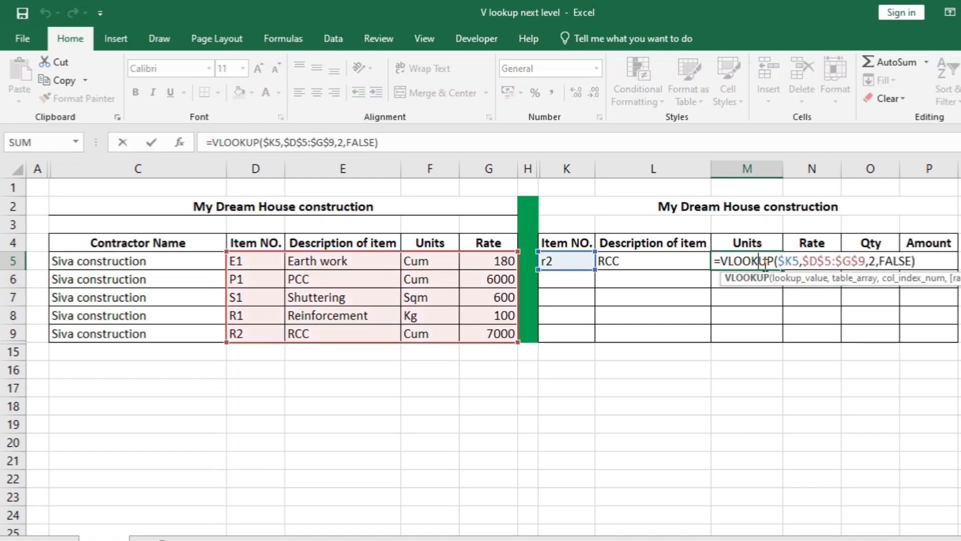
{"action": "left_click", "coordinate": [875, 261]}
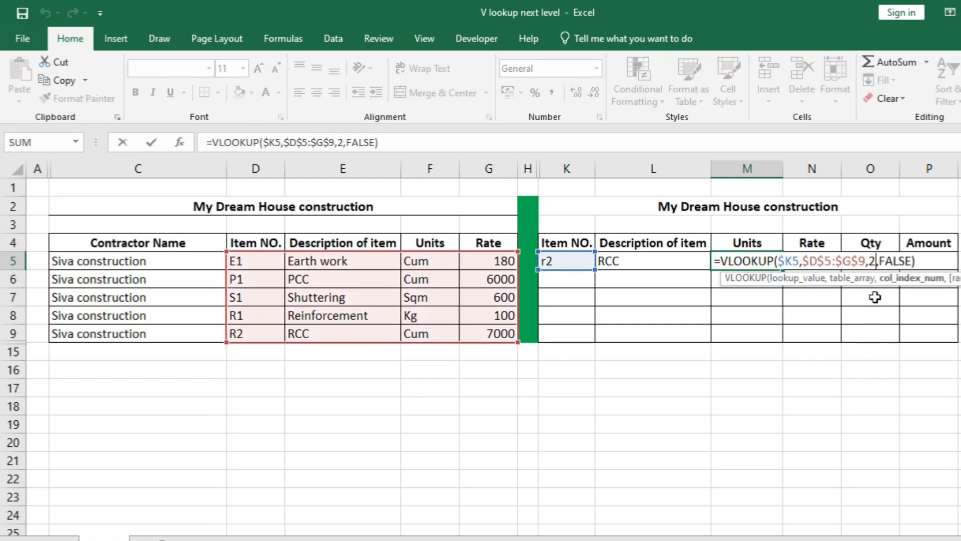
{"action": "key", "text": "BackSpace"}
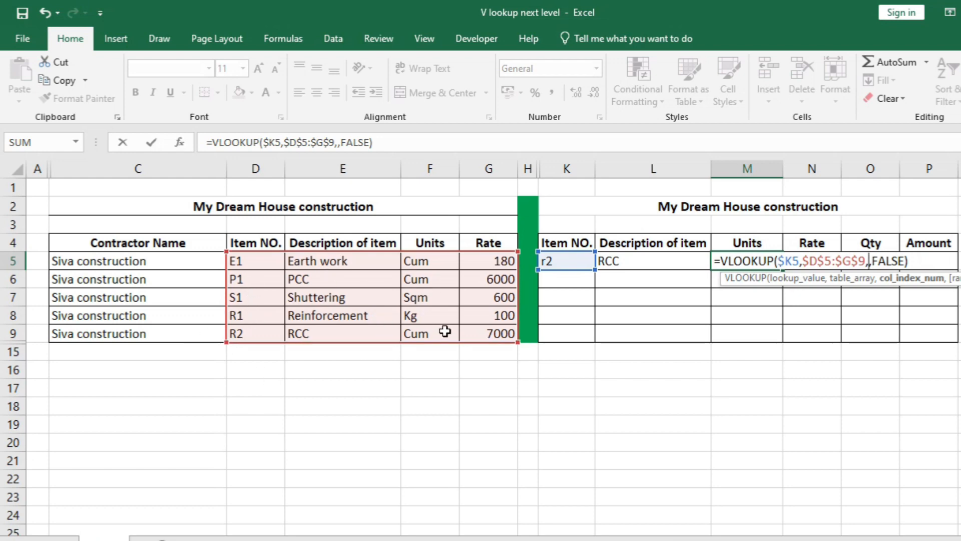
{"action": "type", "text": "3"}
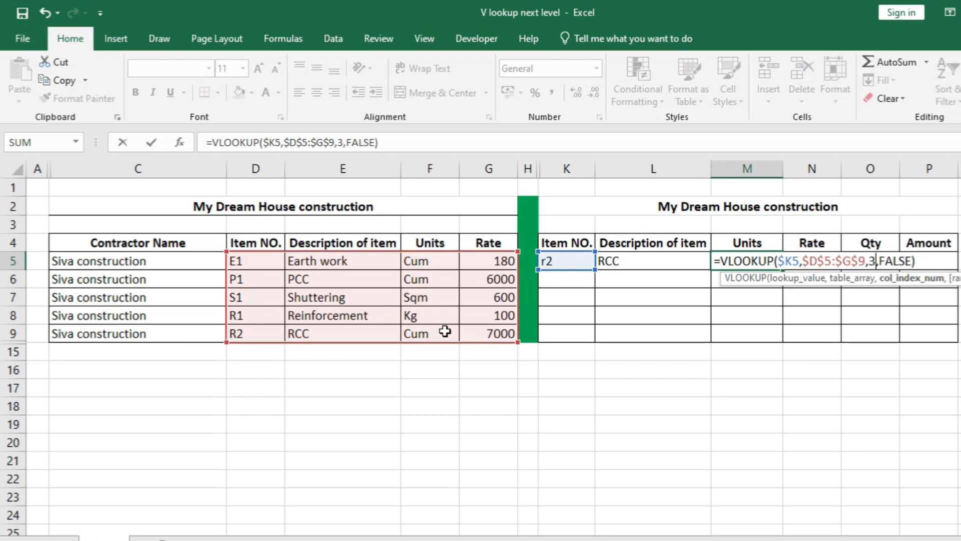
{"action": "key", "text": "Return"}
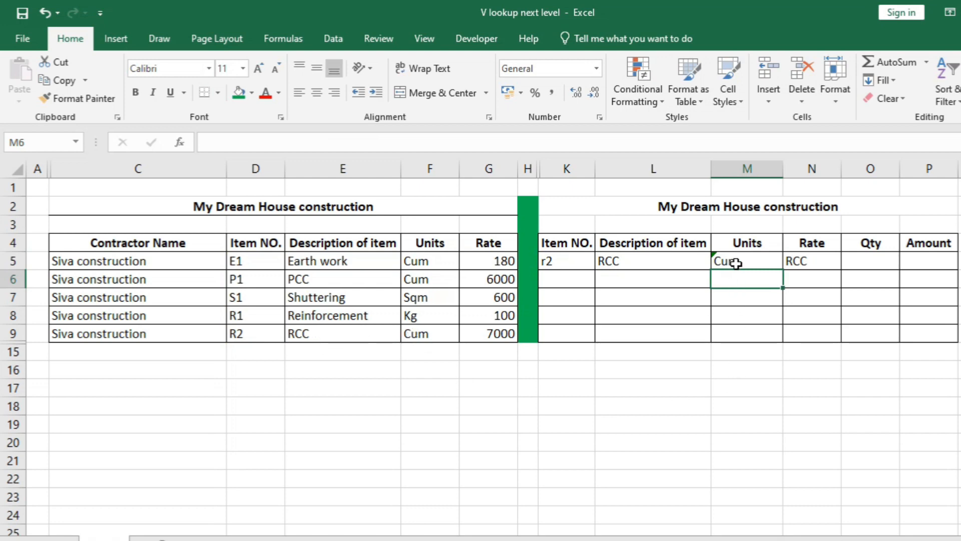
Step: Set the column index number of the VLOOKUP formula in Rate cell N5 to 4
{"action": "left_click", "coordinate": [816, 260]}
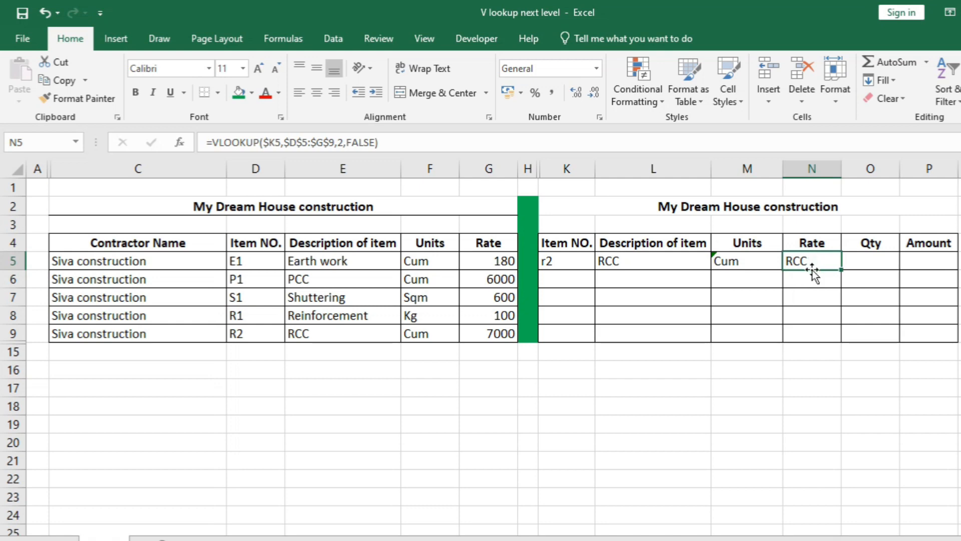
{"action": "double_click", "coordinate": [813, 261]}
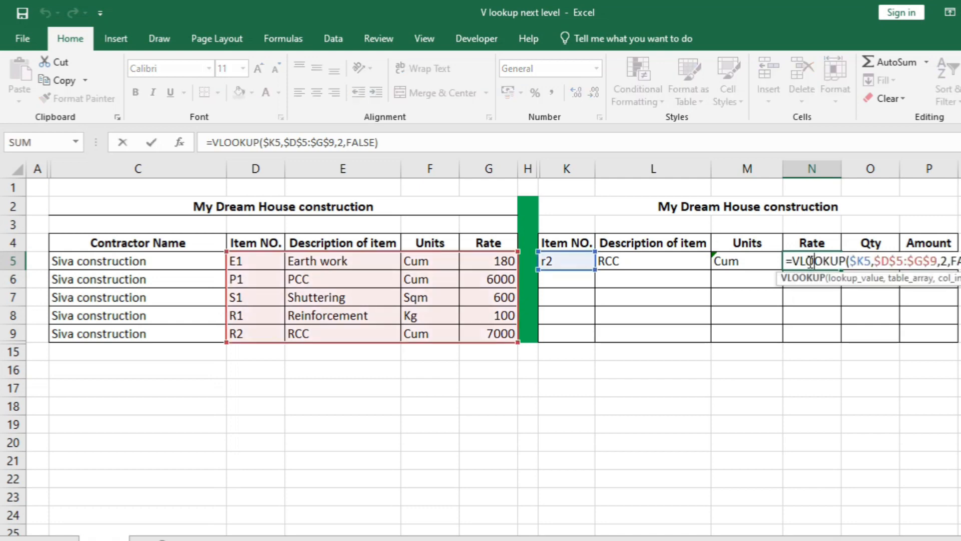
{"action": "left_click", "coordinate": [948, 260]}
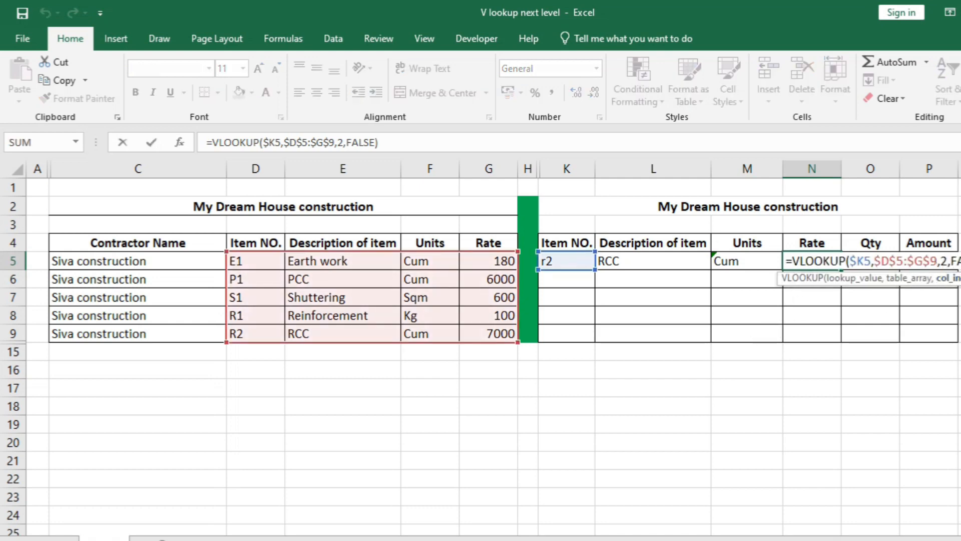
{"action": "key", "text": "BackSpace"}
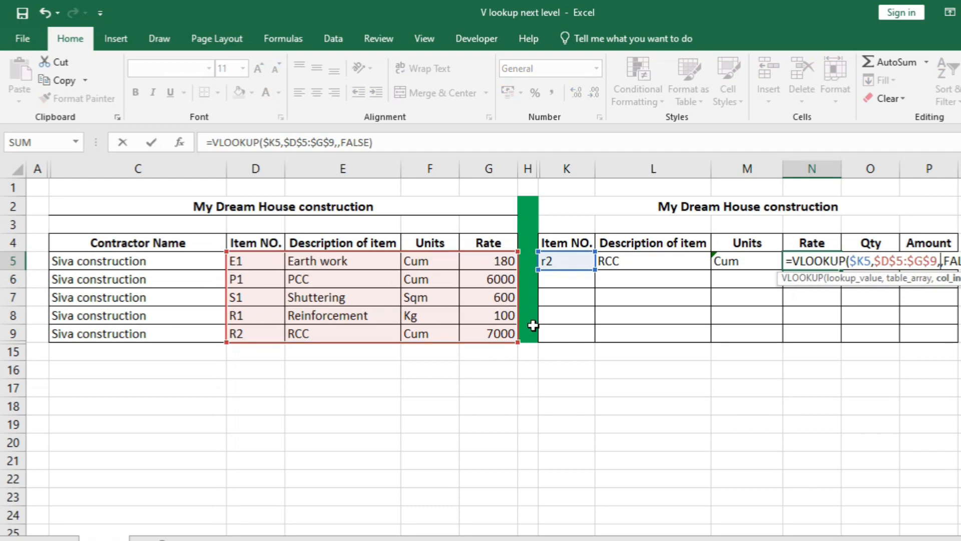
{"action": "key", "text": "Return"}
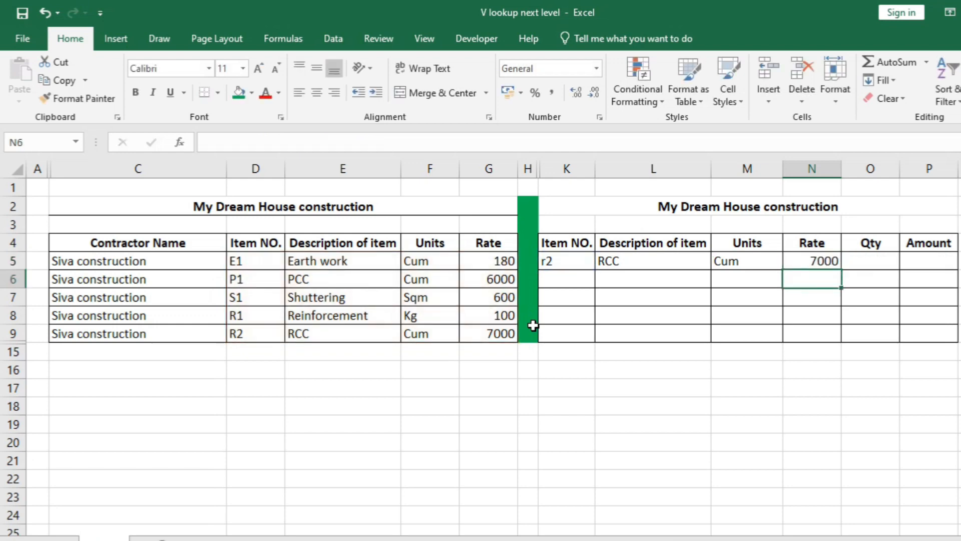
{"action": "left_click", "coordinate": [824, 261]}
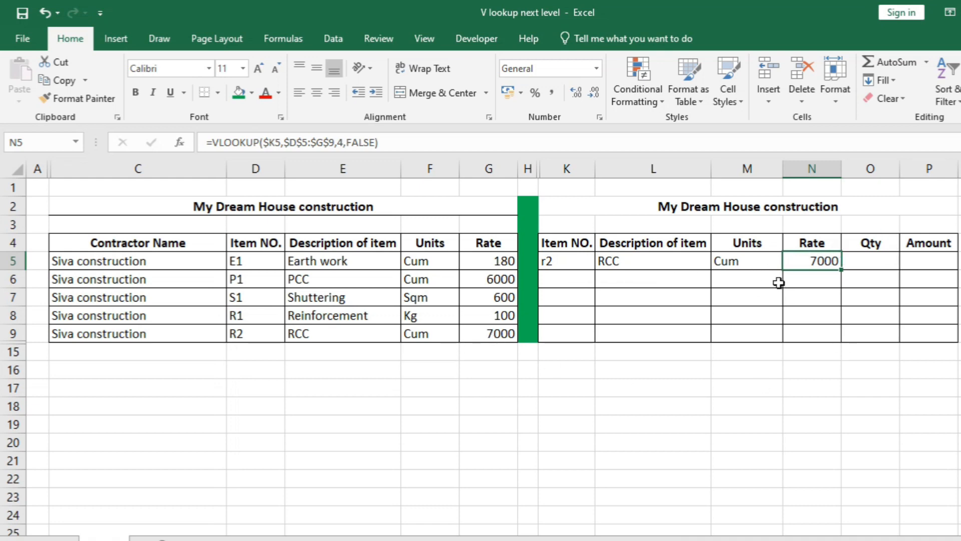
Step: Enter the formula =O5*N5 in Amount cell P5 to multiply quantity by rate
{"action": "left_click", "coordinate": [927, 265]}
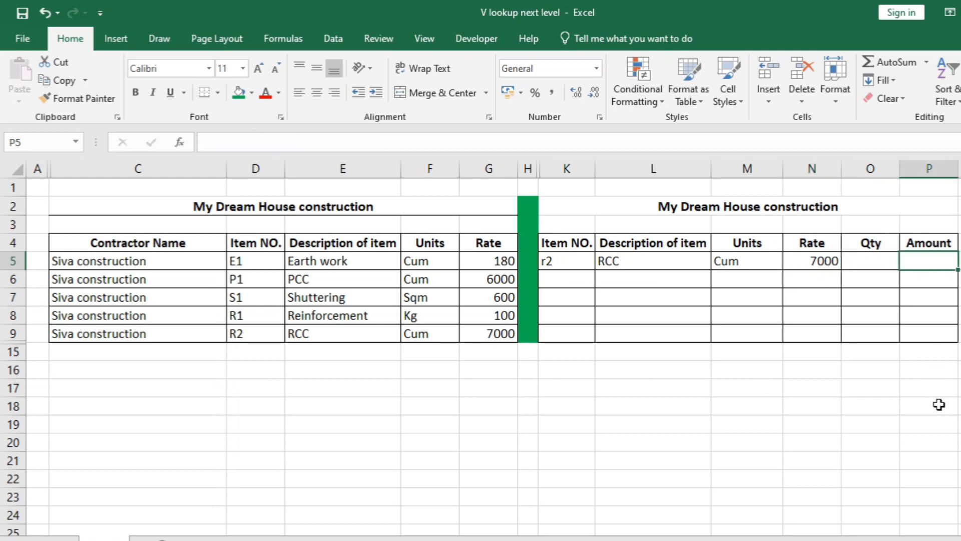
{"action": "type", "text": "="}
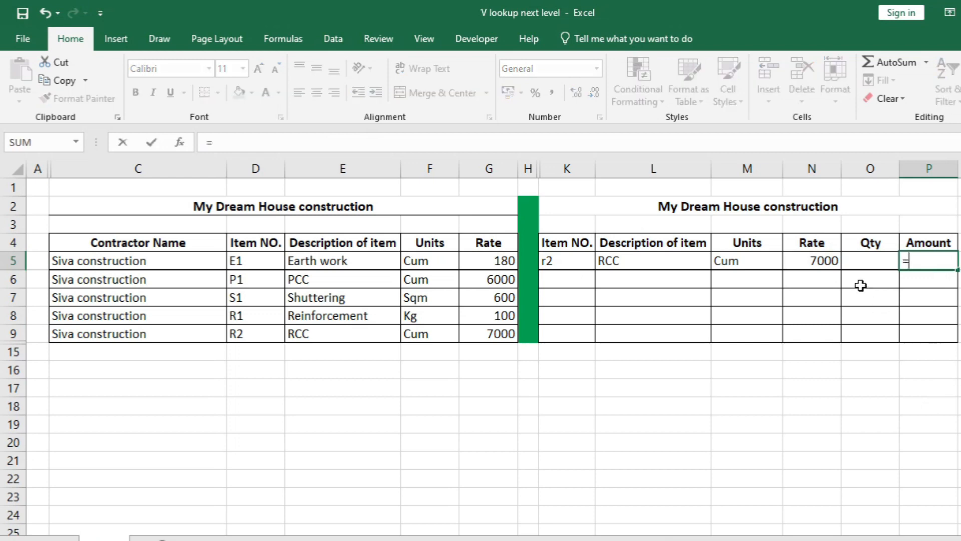
{"action": "left_click", "coordinate": [859, 265]}
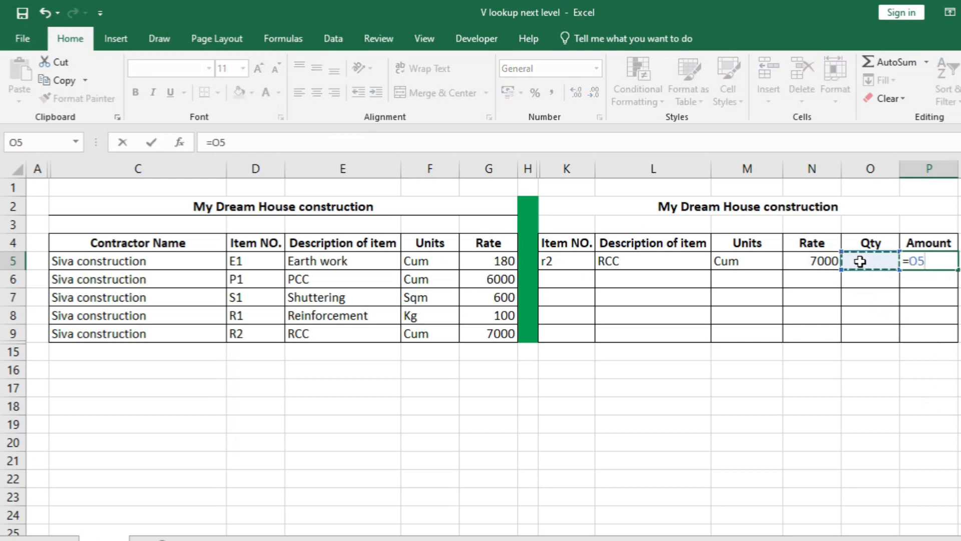
{"action": "type", "text": "*"}
{"action": "left_click", "coordinate": [859, 261]}
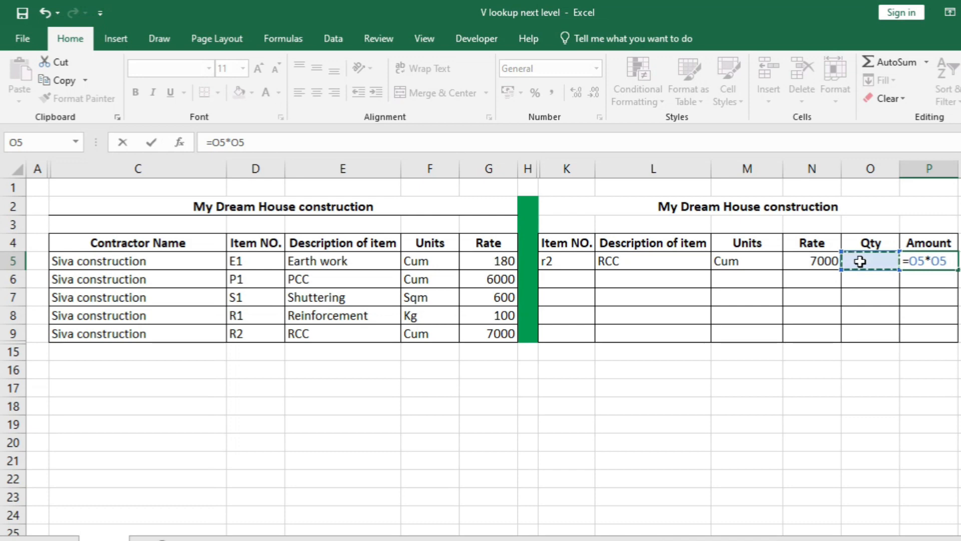
{"action": "key", "text": "Left"}
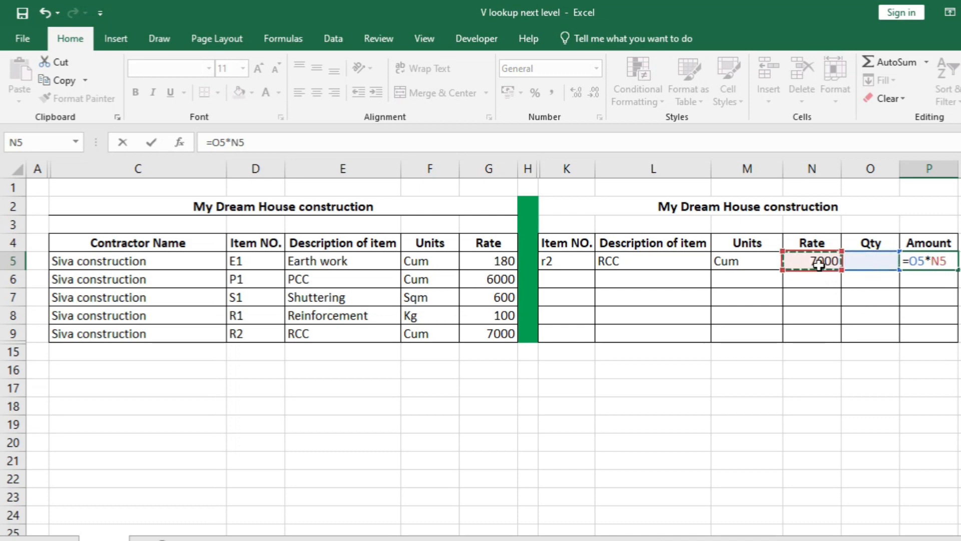
{"action": "key", "text": "Return"}
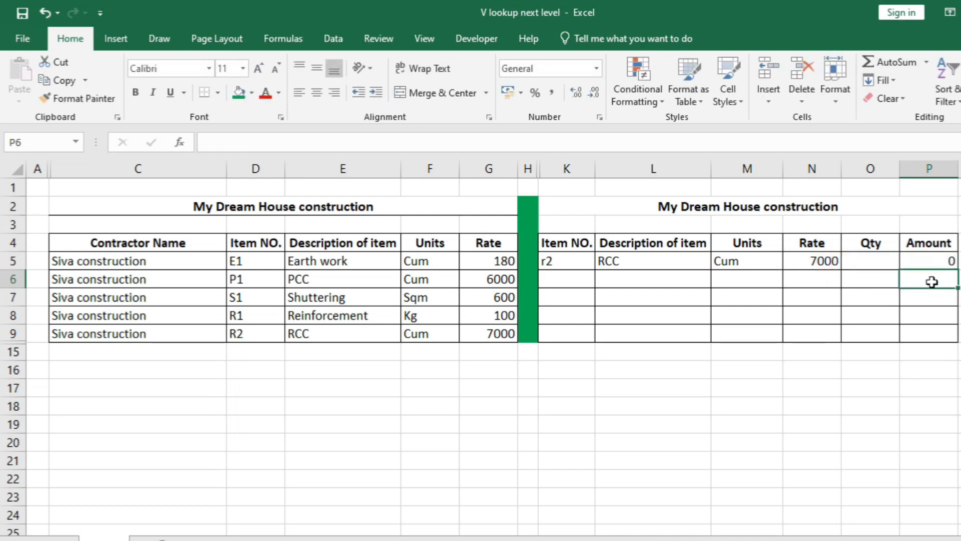
{"action": "left_click", "coordinate": [935, 261]}
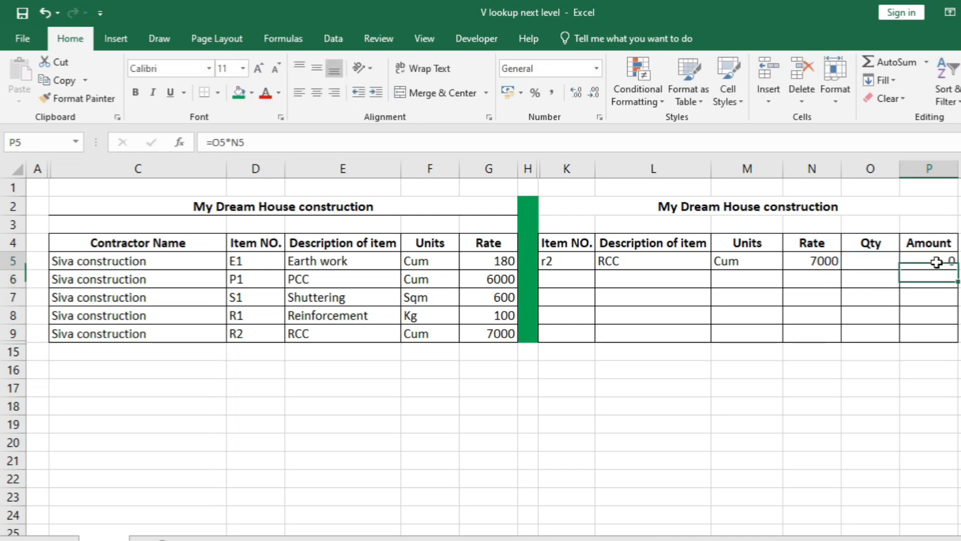
Step: Enter a quantity of 10 in O5 and fill the Amount formula from P5 down to P9
{"action": "left_click", "coordinate": [872, 265]}
{"action": "type", "text": "10"}
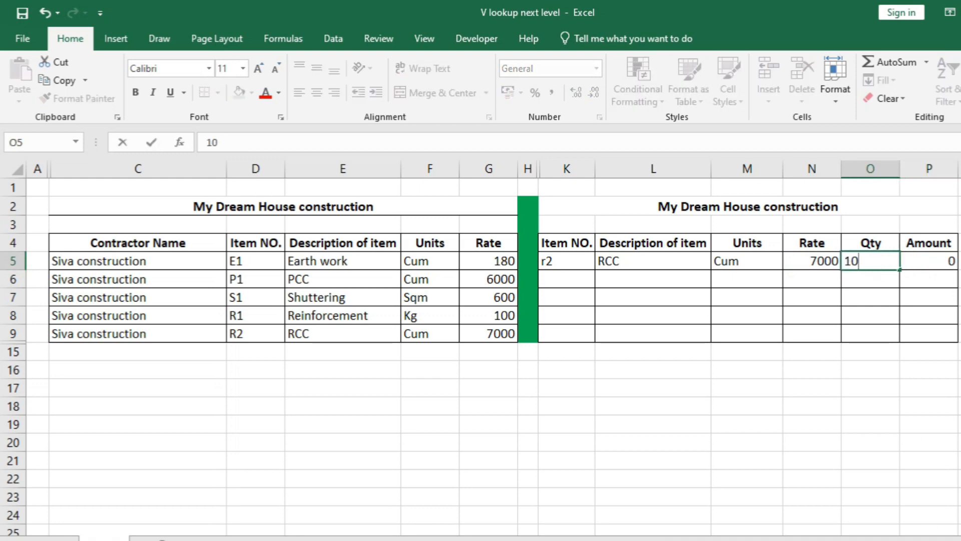
{"action": "key", "text": "Return"}
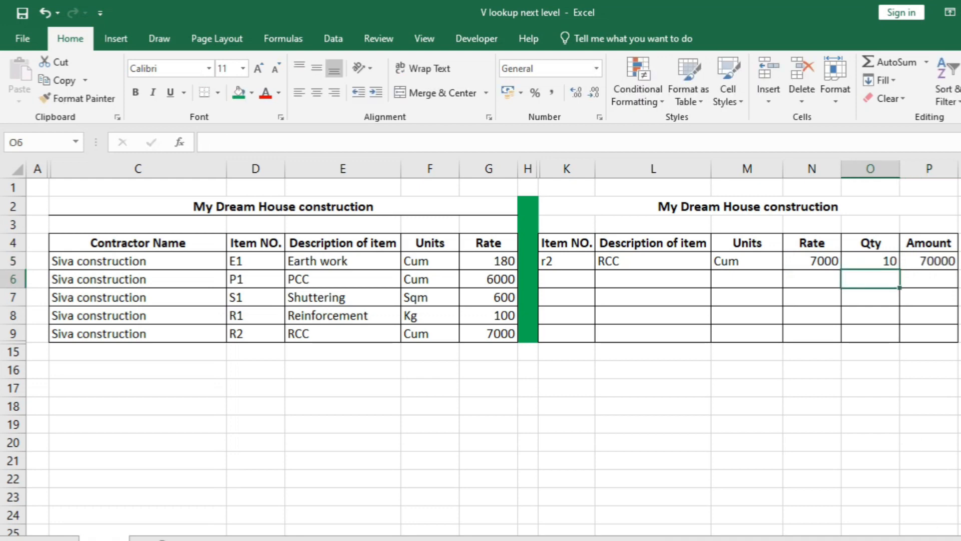
{"action": "left_click", "coordinate": [931, 265]}
{"action": "left_click_drag", "start_coordinate": [958, 270], "coordinate": [958, 338]}
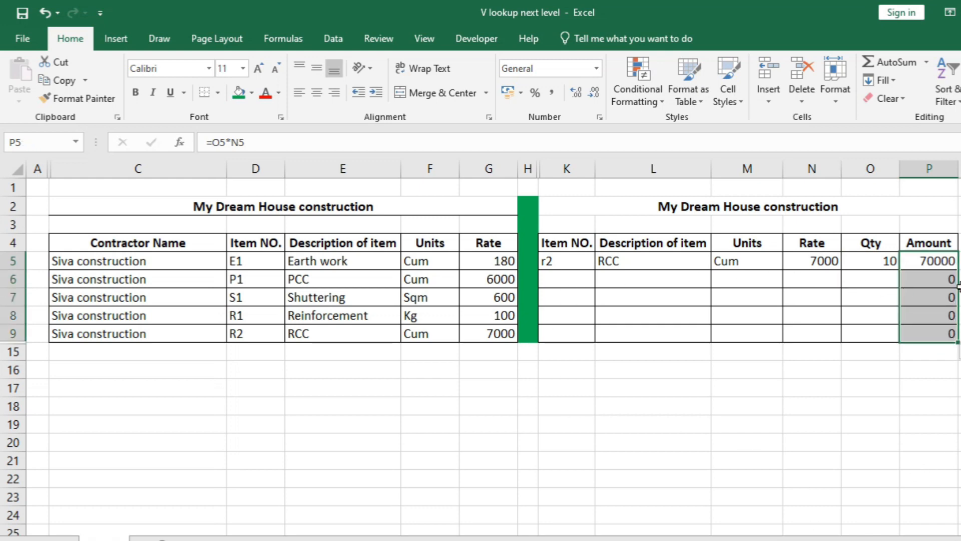
Step: Enter the item number e1 in K6 of the second construction table
{"action": "left_click", "coordinate": [575, 281]}
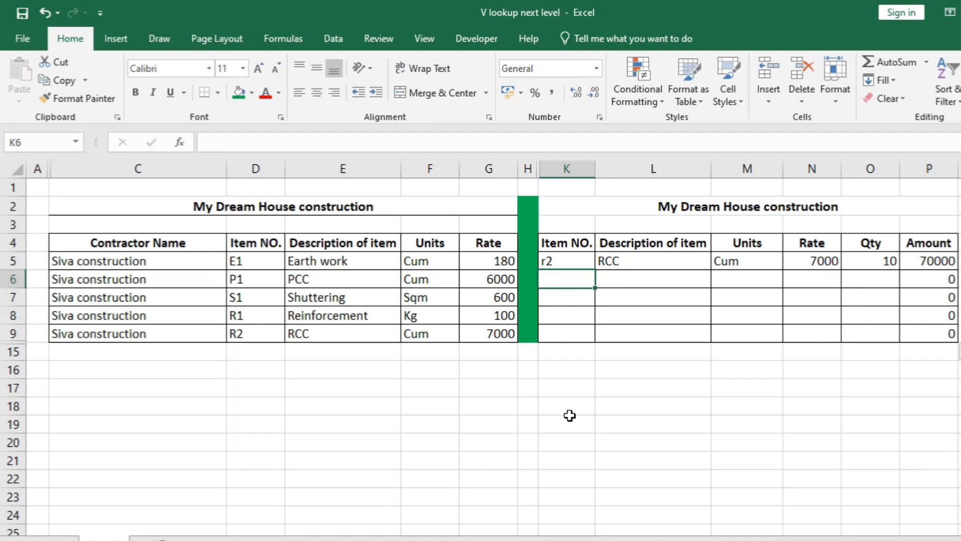
{"action": "type", "text": "e1"}
{"action": "key", "text": "Tab"}
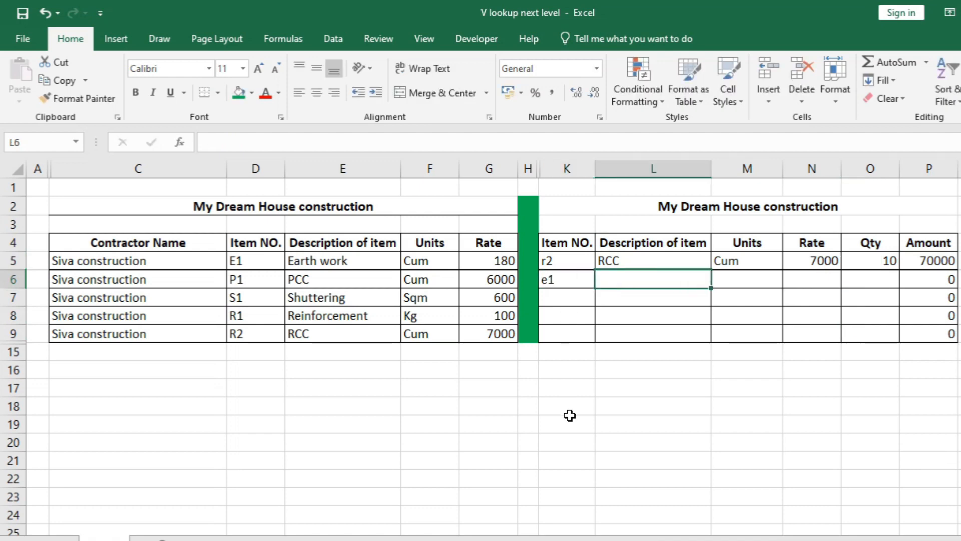
{"action": "key", "text": "Left"}
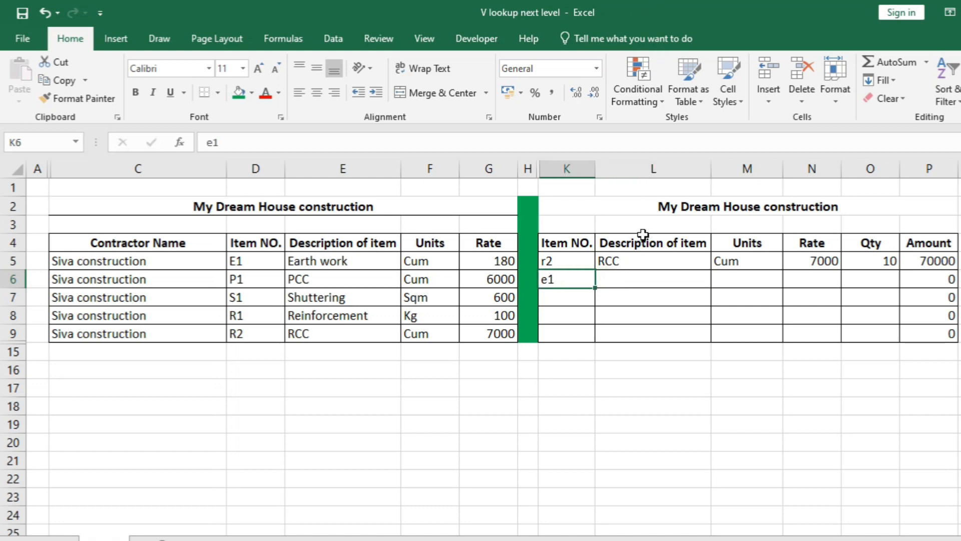
Step: Copy the VLOOKUP formulas from L5:N5 into the Description, Units and Rate cells of rows 6 to 9
{"action": "left_click_drag", "start_coordinate": [622, 260], "coordinate": [804, 261]}
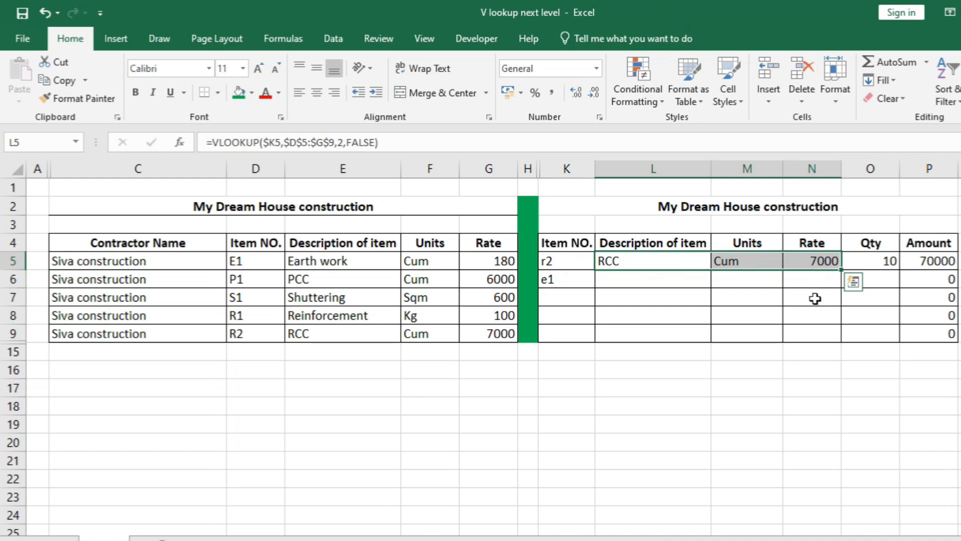
{"action": "key", "text": "ctrl+c"}
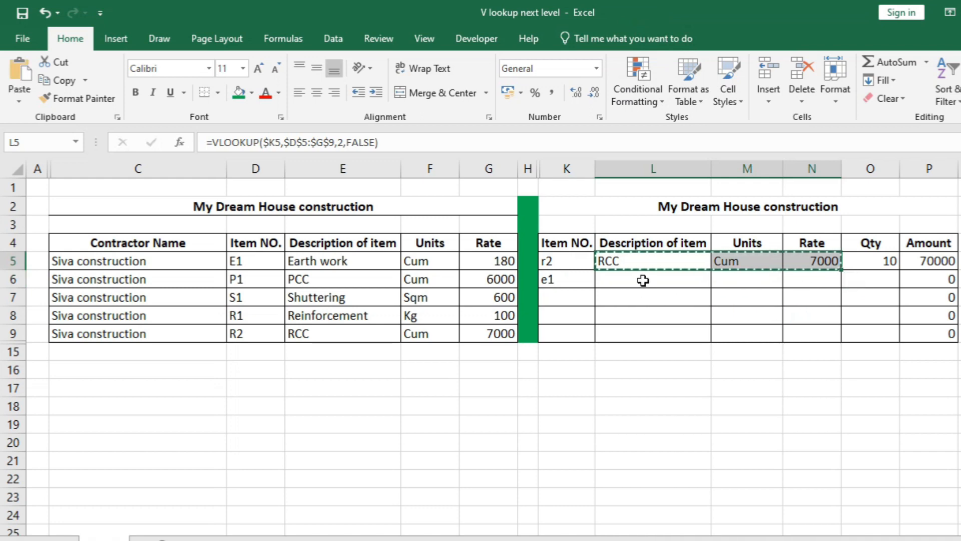
{"action": "left_click_drag", "start_coordinate": [643, 279], "coordinate": [644, 331]}
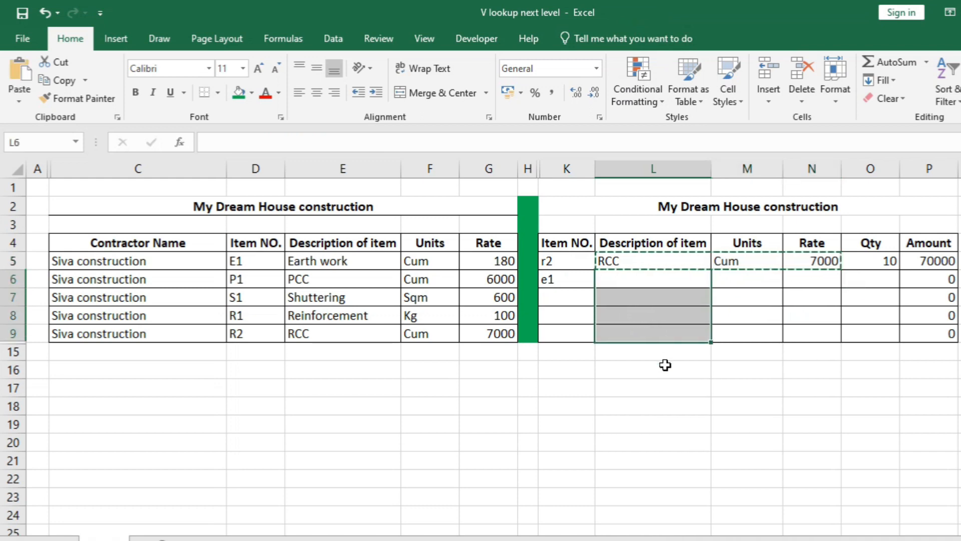
{"action": "key", "text": "ctrl+v"}
{"action": "left_click", "coordinate": [741, 427]}
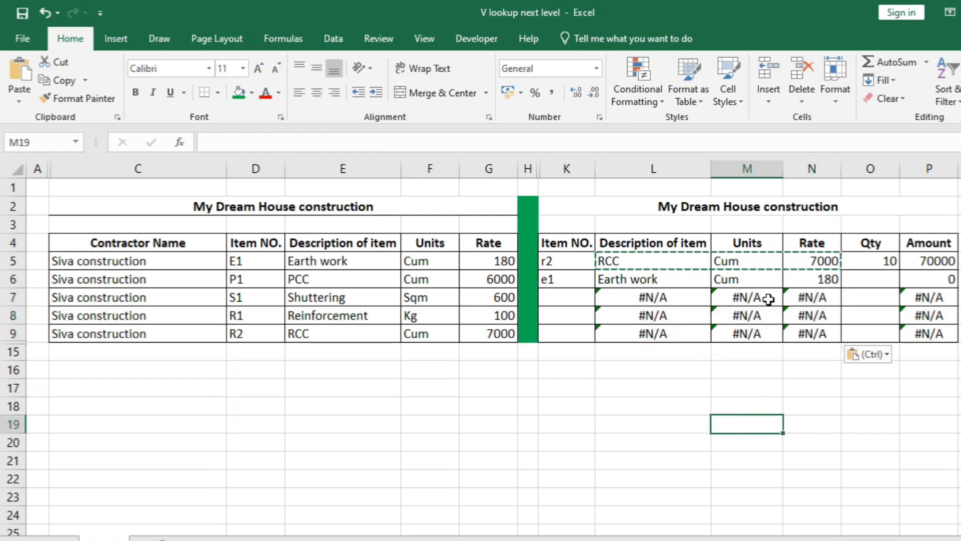
{"action": "left_click", "coordinate": [667, 297]}
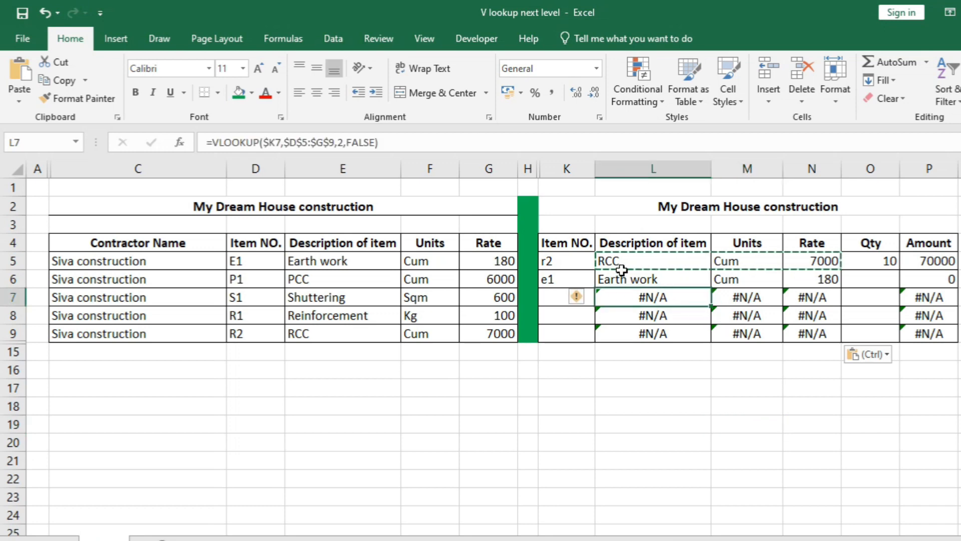
{"action": "key", "text": "Escape"}
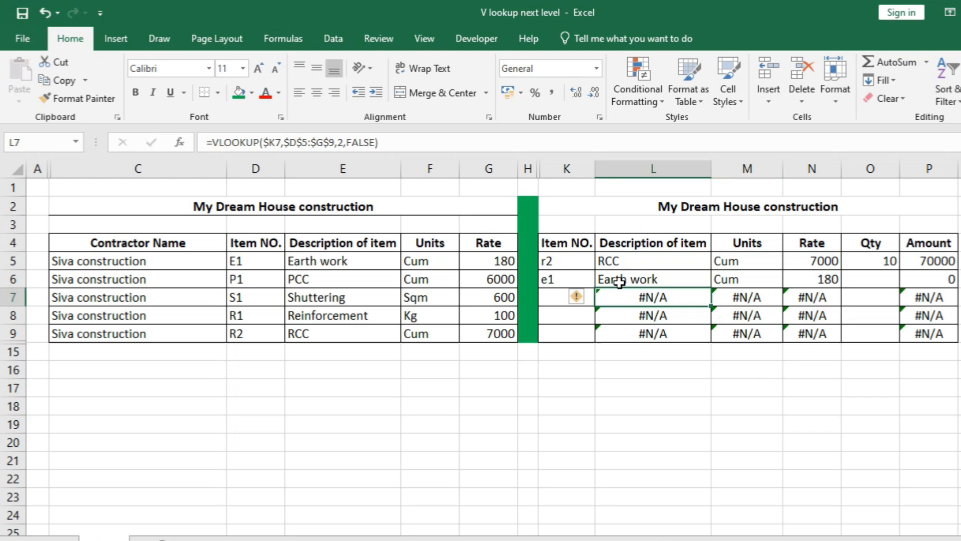
Step: Enter a quantity of 5 in O6 for item e1
{"action": "left_click", "coordinate": [555, 278]}
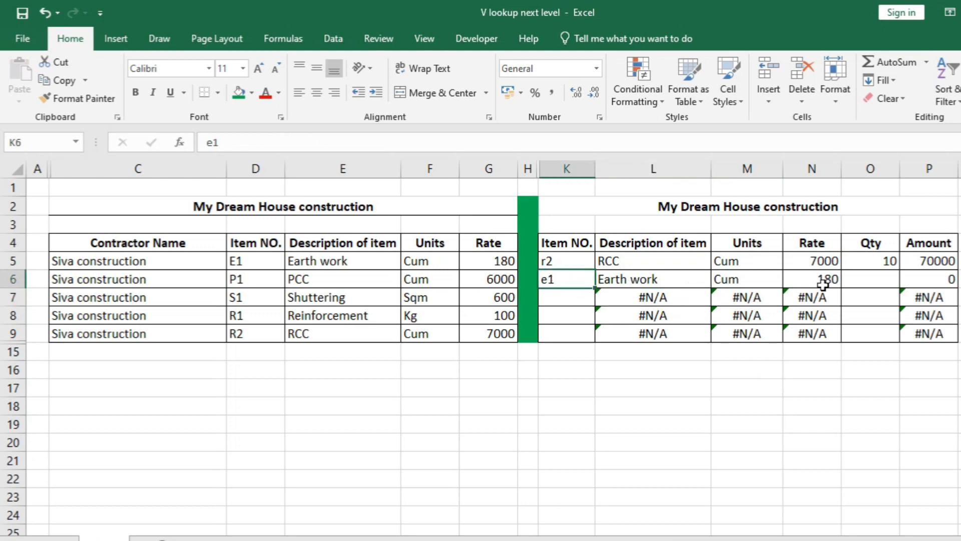
{"action": "left_click", "coordinate": [866, 279]}
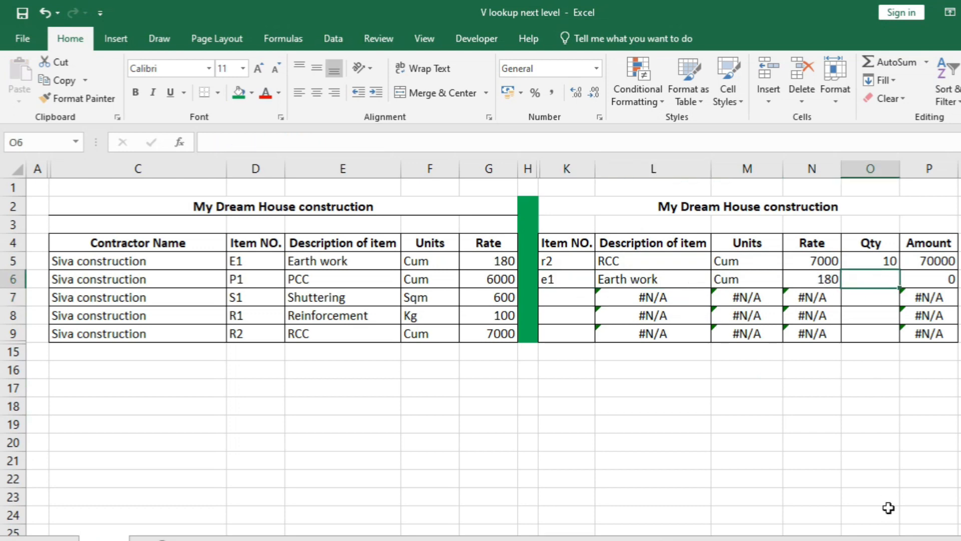
{"action": "type", "text": "5"}
{"action": "key", "text": "Return"}
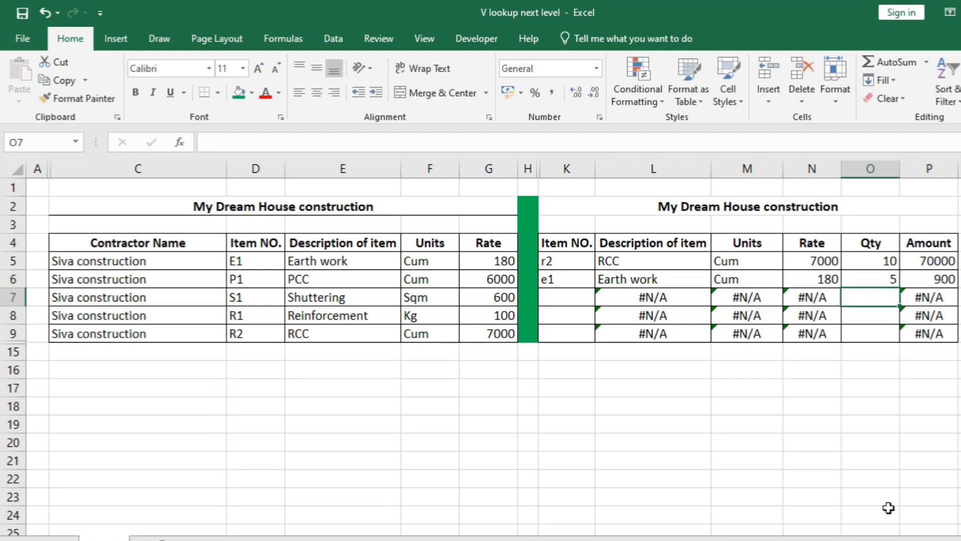
Step: Enter the item number s1 in K7 and a quantity of 20 in O7
{"action": "left_click", "coordinate": [563, 297]}
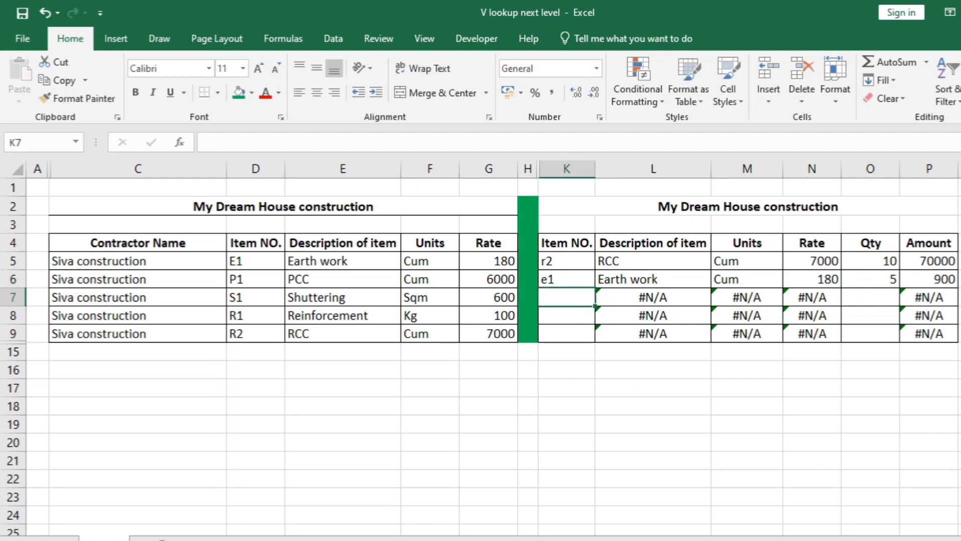
{"action": "type", "text": "s1"}
{"action": "key", "text": "Return"}
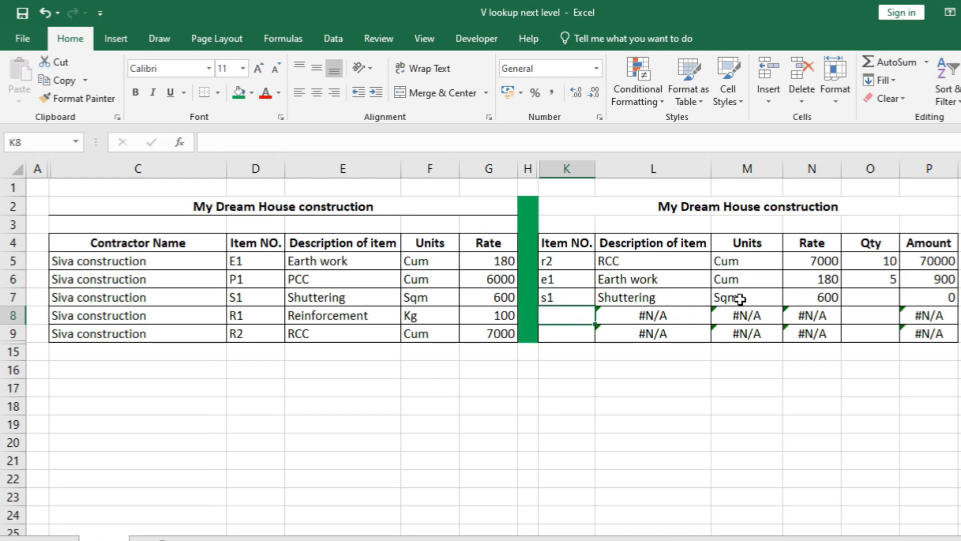
{"action": "left_click", "coordinate": [871, 301]}
{"action": "type", "text": "2"}
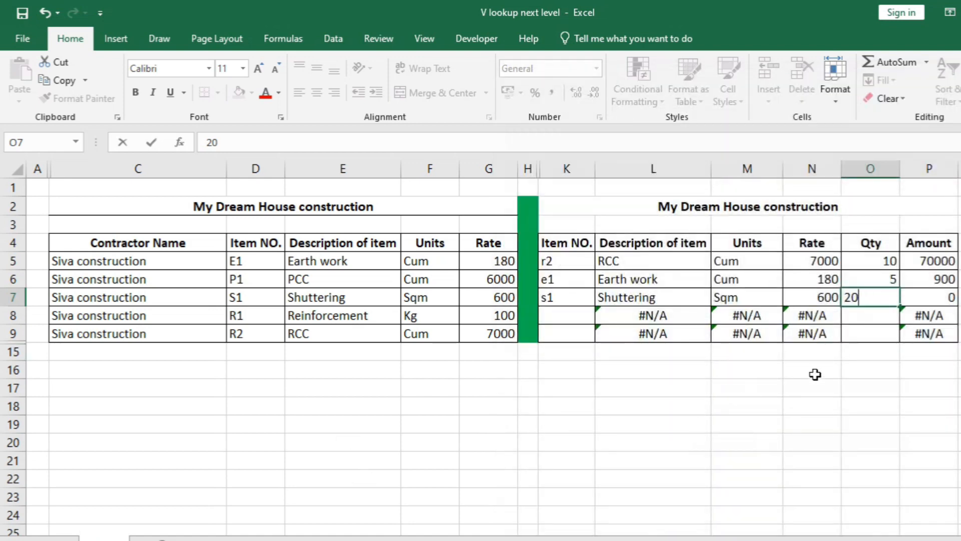
{"action": "type", "text": "0"}
{"action": "key", "text": "Return"}
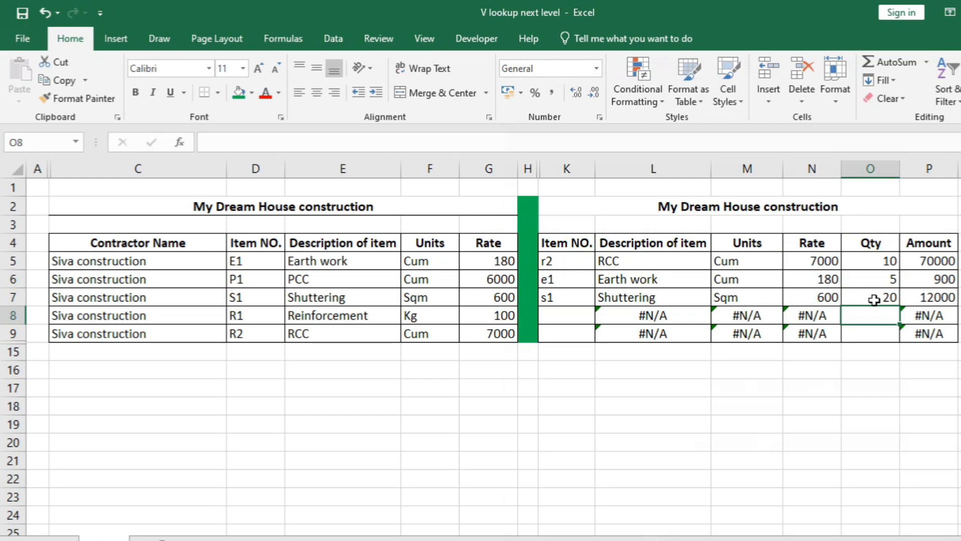
{"action": "left_click", "coordinate": [939, 296]}
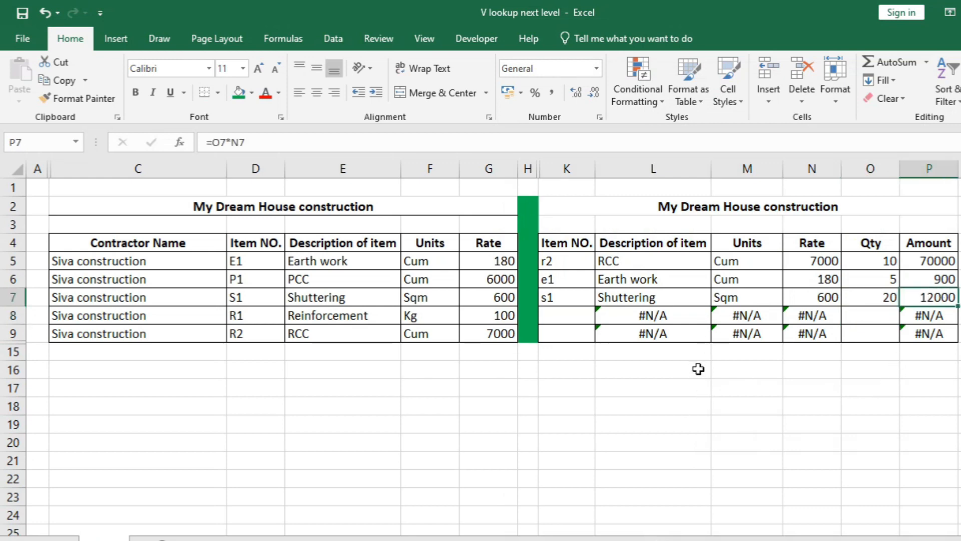
Step: Wrap the VLOOKUP formula in Description cell L8 in IFERROR with "" as the value if error
{"action": "left_click", "coordinate": [654, 317]}
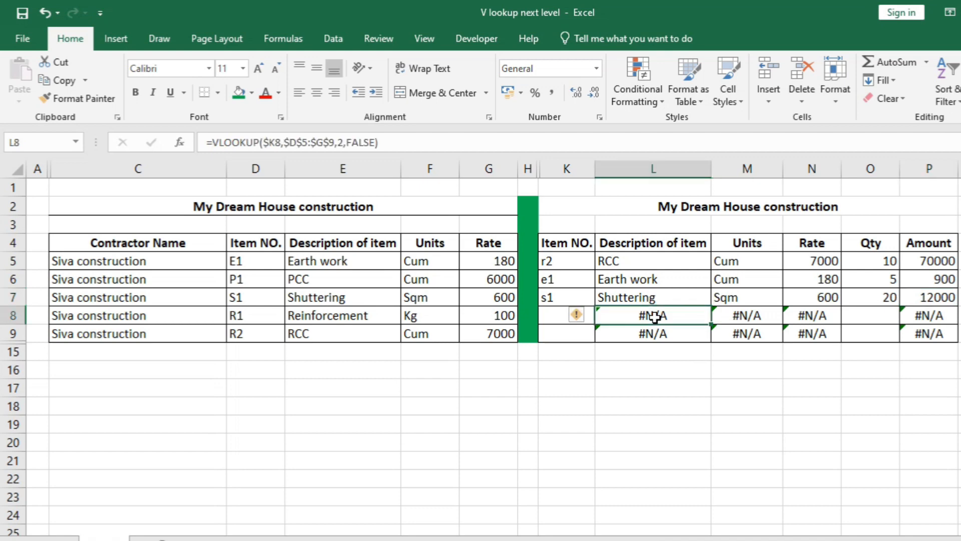
{"action": "double_click", "coordinate": [670, 316]}
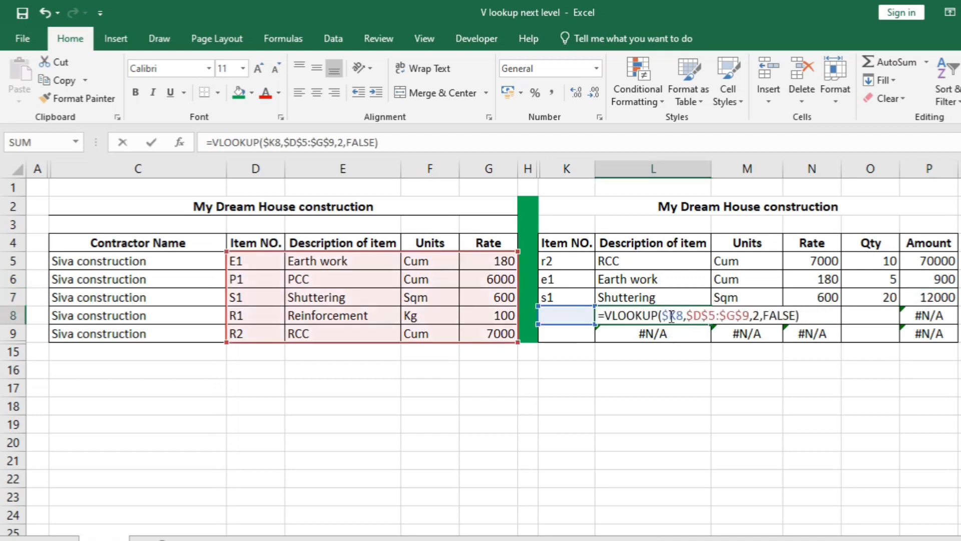
{"action": "left_click", "coordinate": [212, 142]}
{"action": "type", "text": "ifer"}
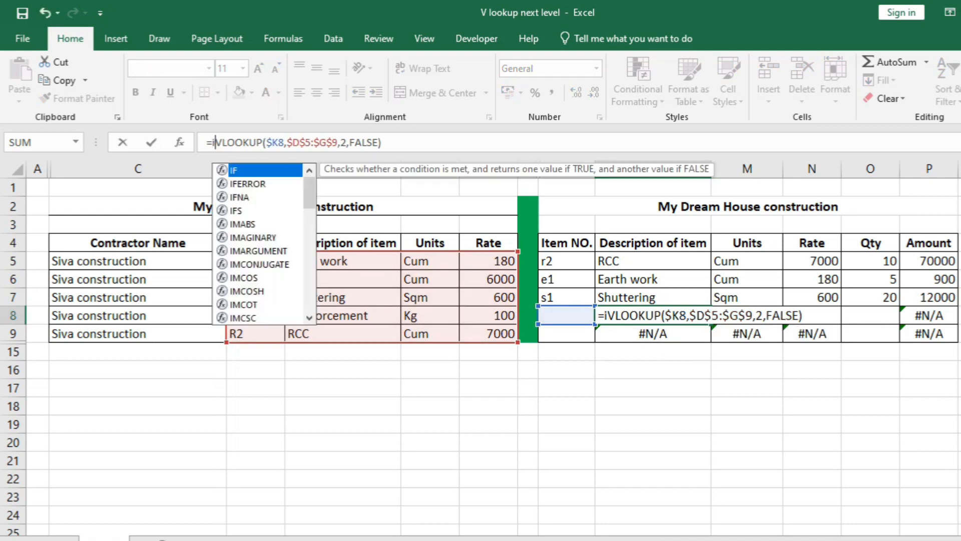
{"action": "type", "text": "ror"}
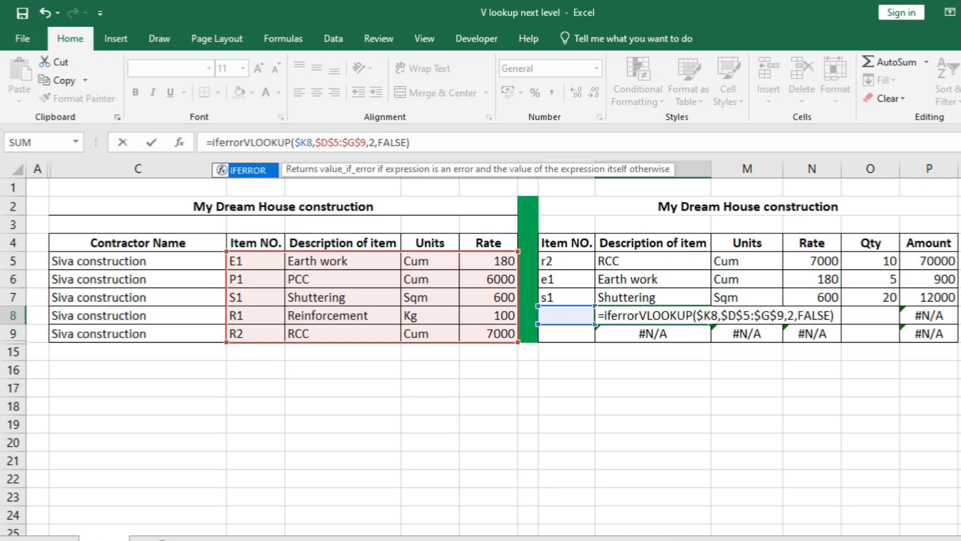
{"action": "type", "text": "("}
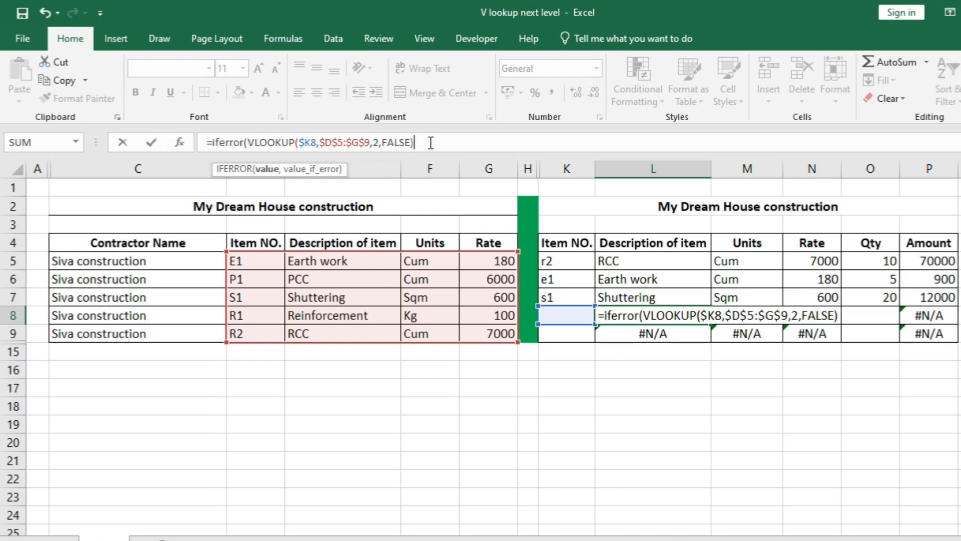
{"action": "type", "text": ","}
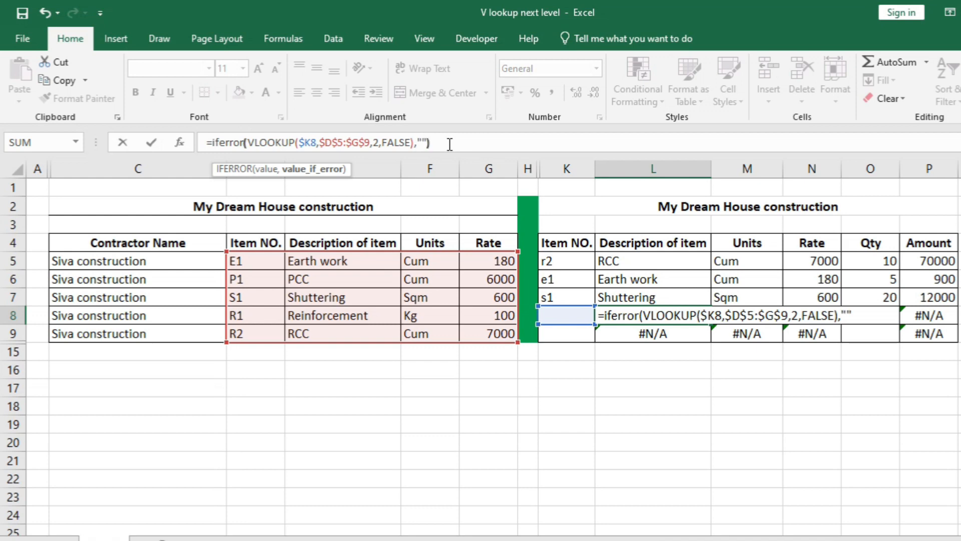
{"action": "key", "text": "Return"}
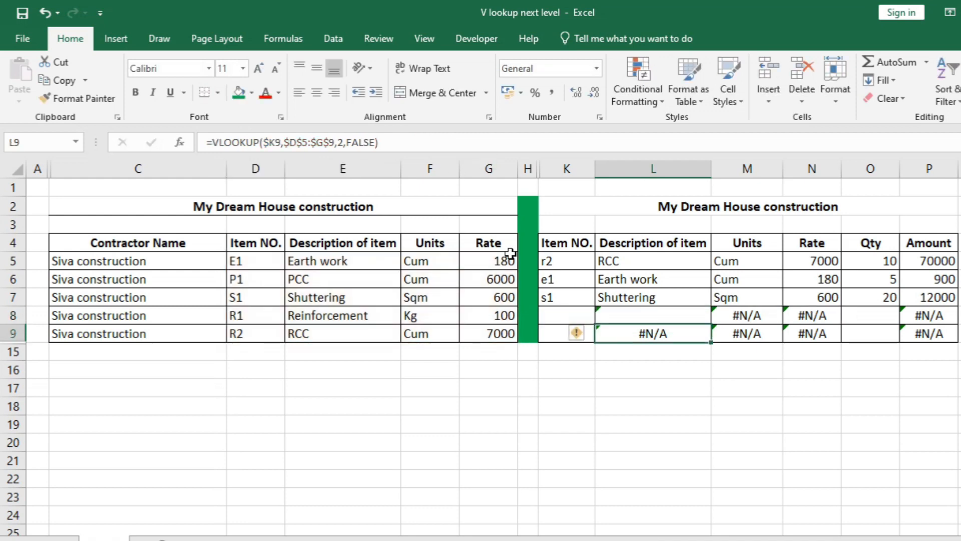
{"action": "left_click", "coordinate": [651, 314]}
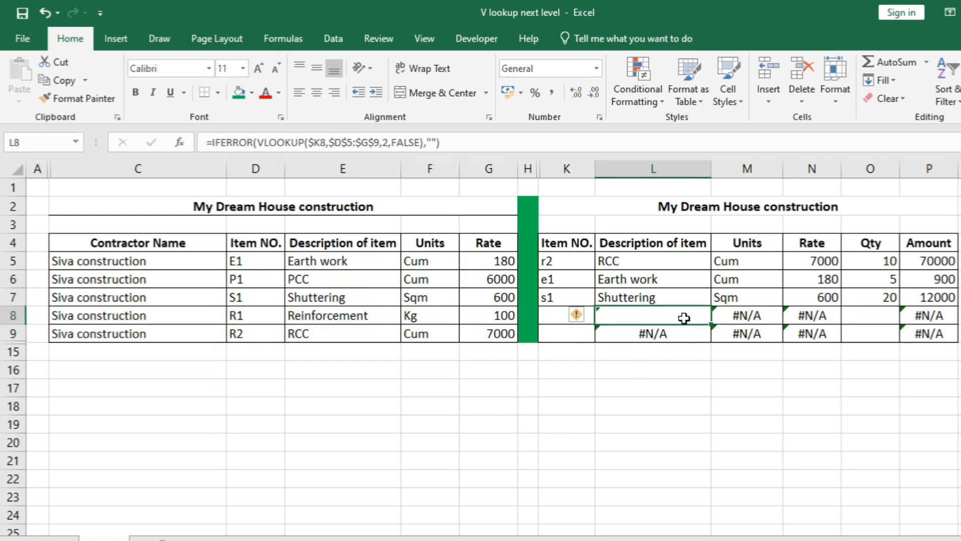
{"action": "left_click", "coordinate": [741, 314]}
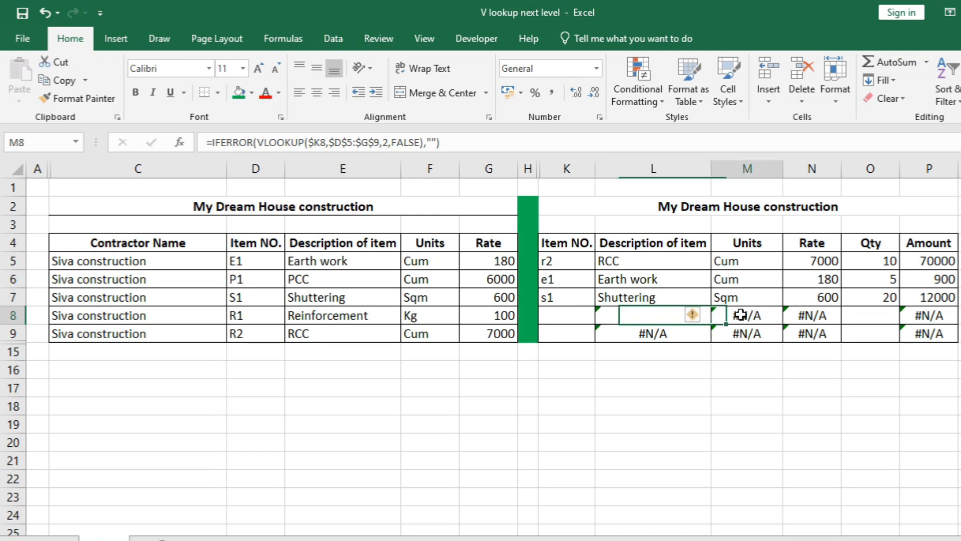
Step: Wrap the VLOOKUP formula in Description cell L5 in IFERROR, returning "" on an error
{"action": "left_click", "coordinate": [634, 260]}
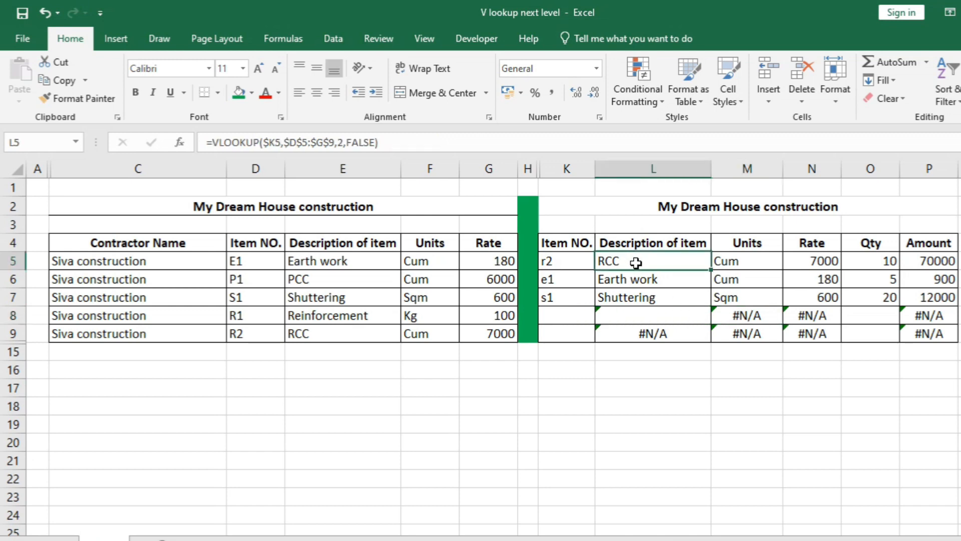
{"action": "double_click", "coordinate": [636, 263]}
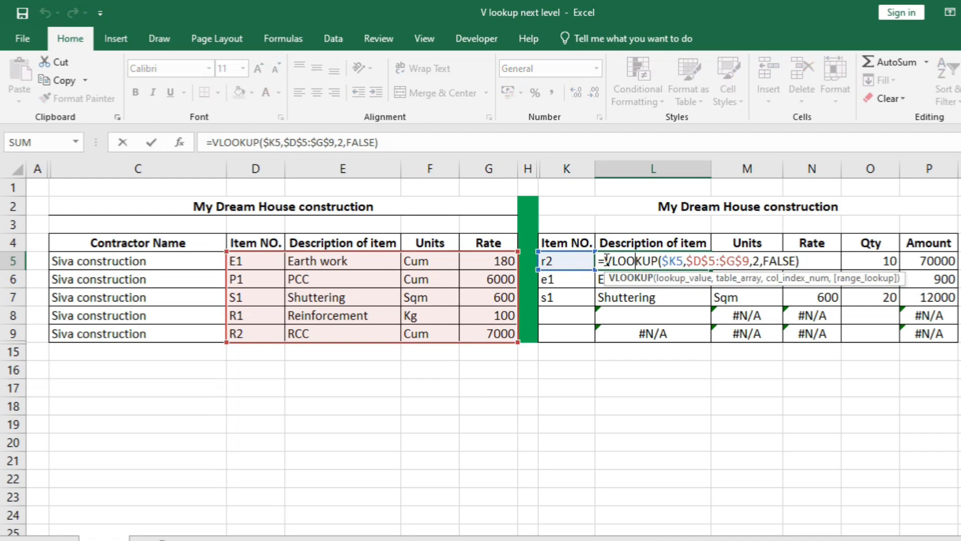
{"action": "left_click", "coordinate": [605, 260]}
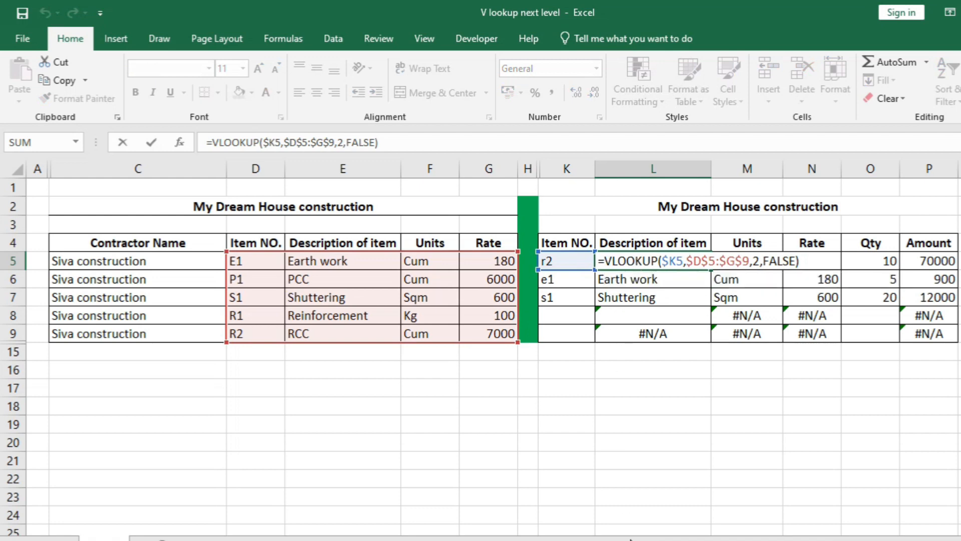
{"action": "type", "text": "iferro"}
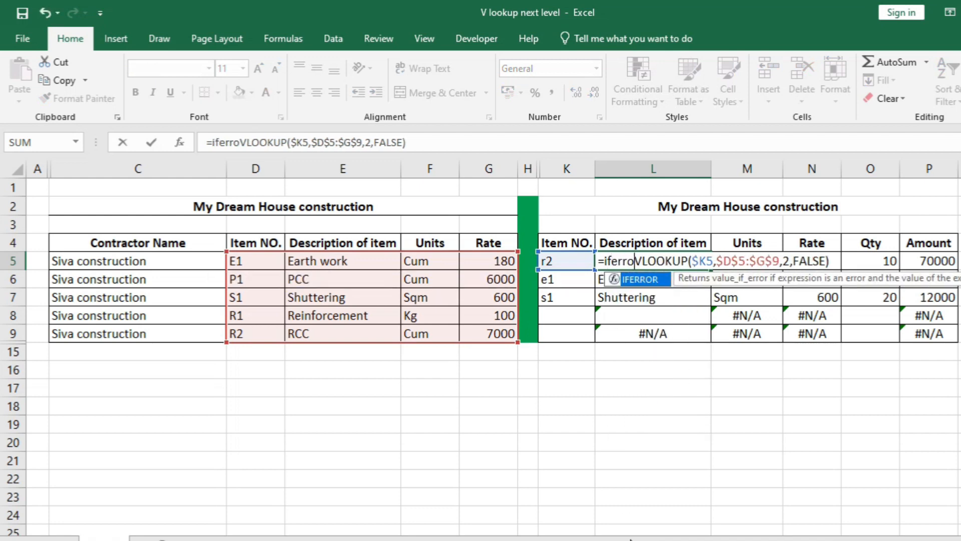
{"action": "type", "text": "r("}
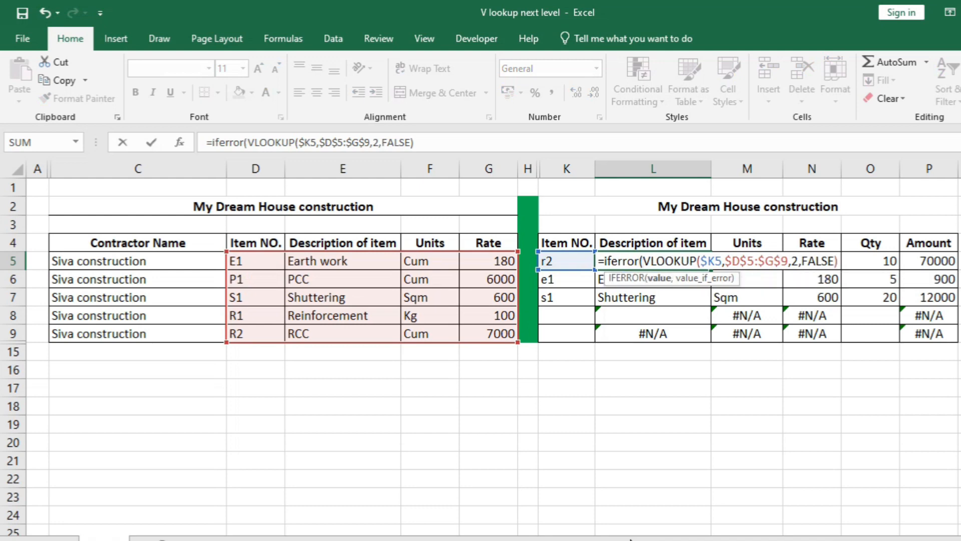
{"action": "left_click", "coordinate": [434, 143]}
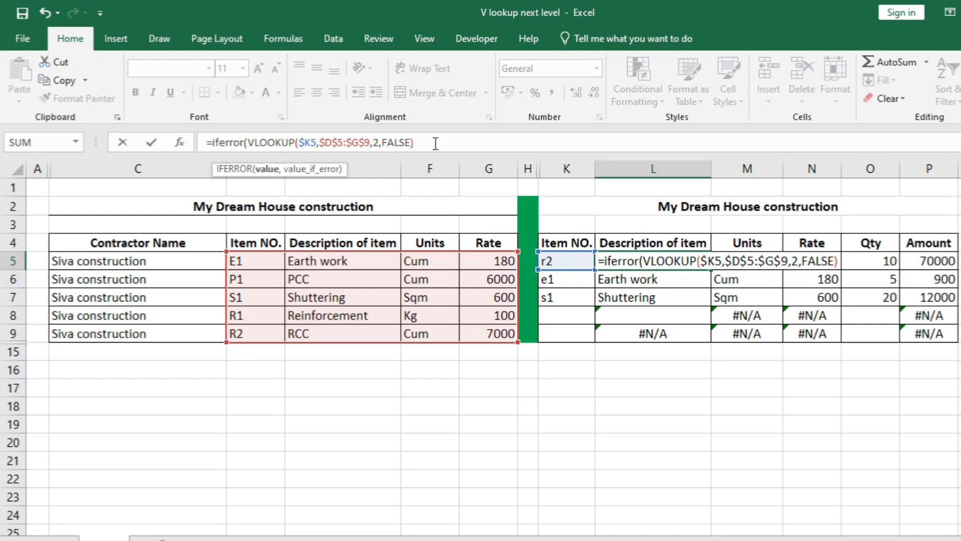
{"action": "type", "text": ","}
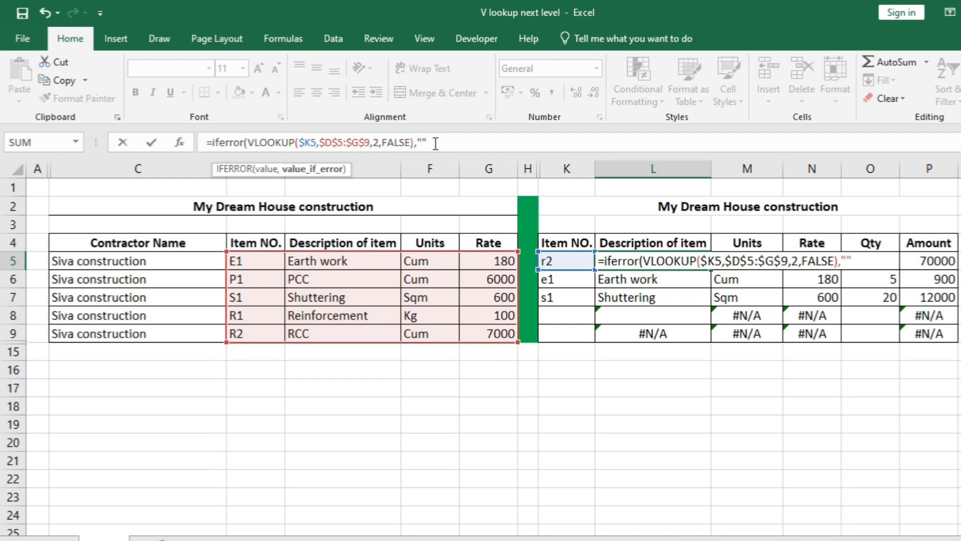
{"action": "type", "text": "\"\")"}
{"action": "key", "text": "Return"}
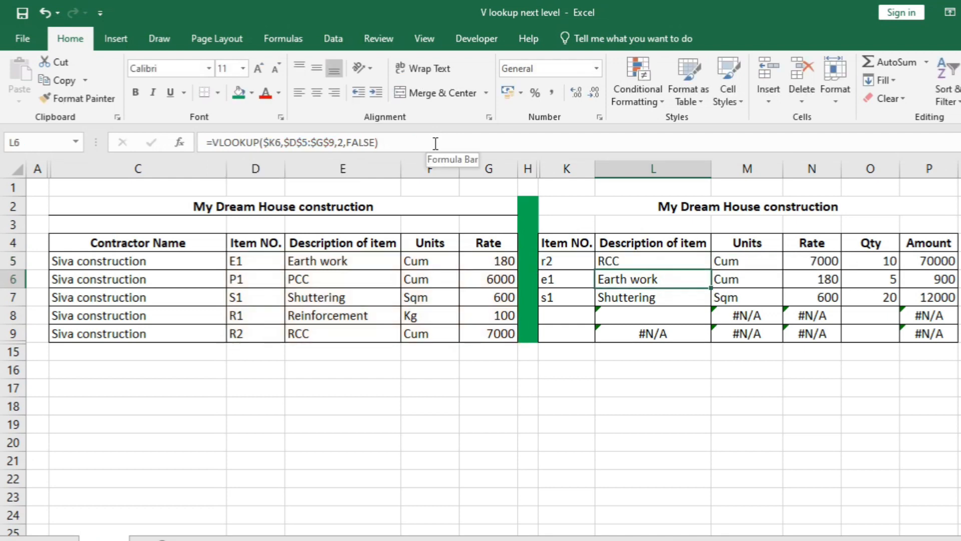
Step: Wrap the VLOOKUP formula in Units cell M5 in IFERROR with "" as the value if error
{"action": "key", "text": "Up"}
{"action": "key", "text": "Right"}
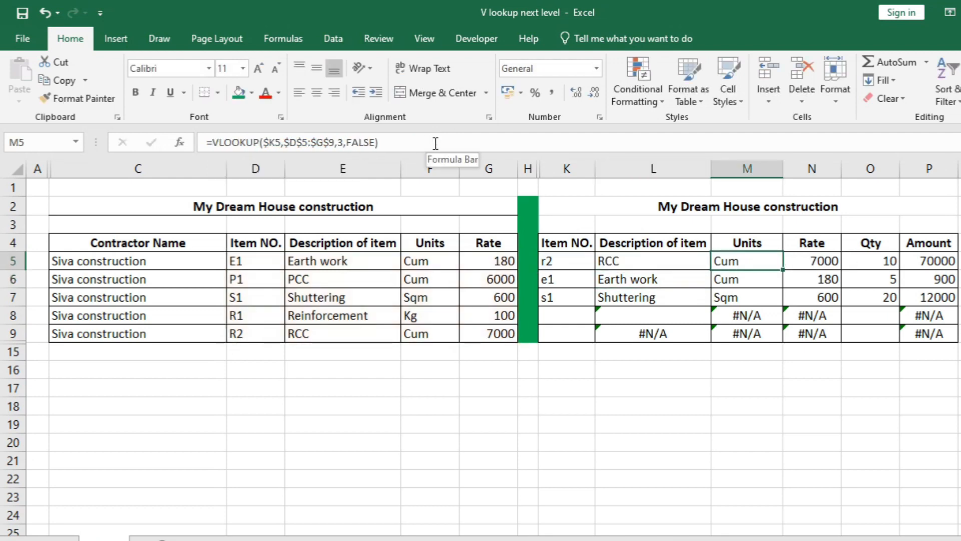
{"action": "left_click", "coordinate": [213, 143]}
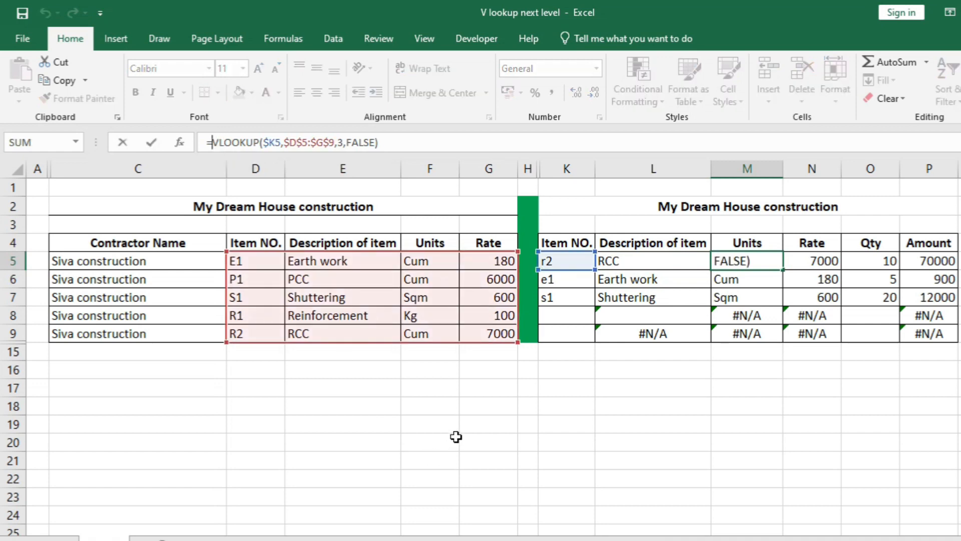
{"action": "type", "text": "if"}
{"action": "type", "text": "error"}
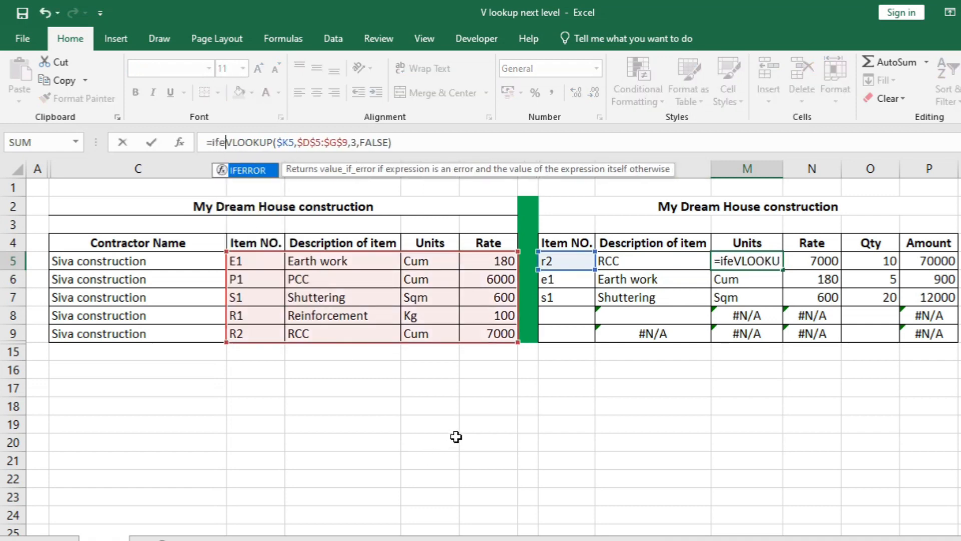
{"action": "type", "text": "("}
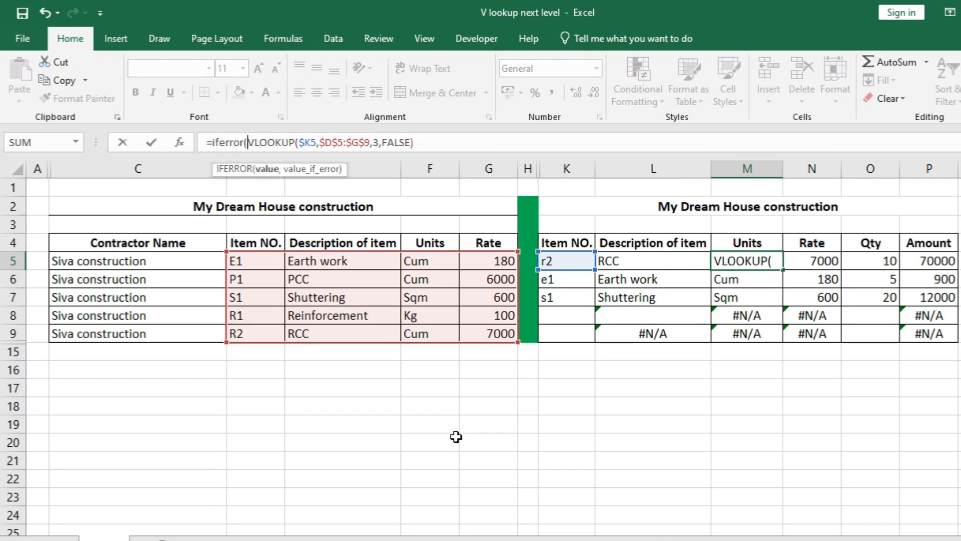
{"action": "left_click", "coordinate": [419, 143]}
{"action": "type", "text": ","}
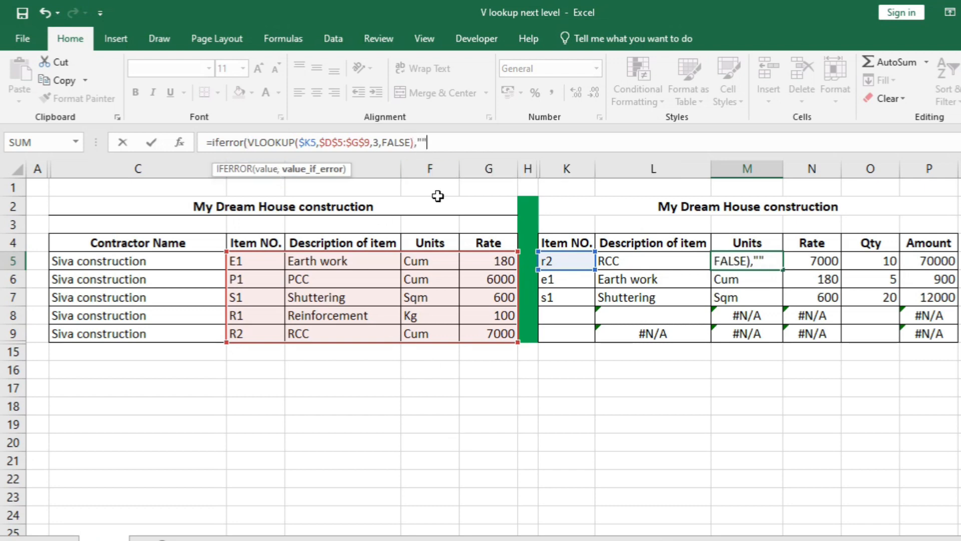
{"action": "type", "text": "\"\")"}
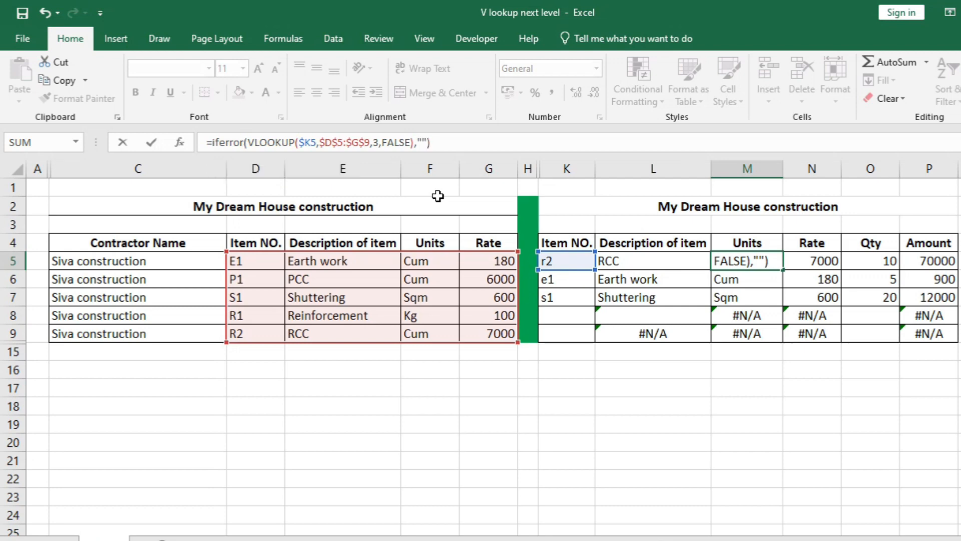
{"action": "key", "text": "Return"}
Step: Wrap the VLOOKUP formula in Rate cell N5 in IFERROR, returning "" on an error
{"action": "left_click", "coordinate": [806, 259]}
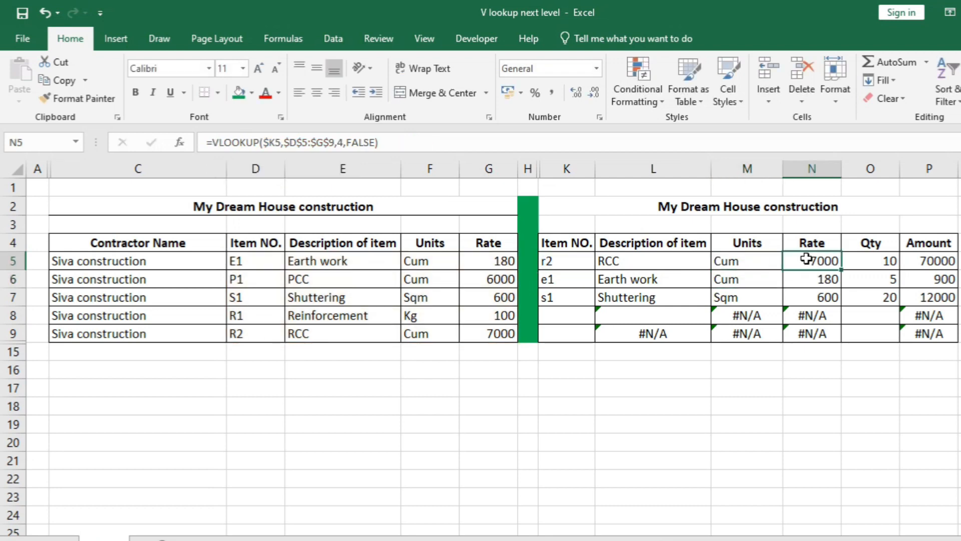
{"action": "left_click", "coordinate": [217, 142]}
{"action": "type", "text": "iferr"}
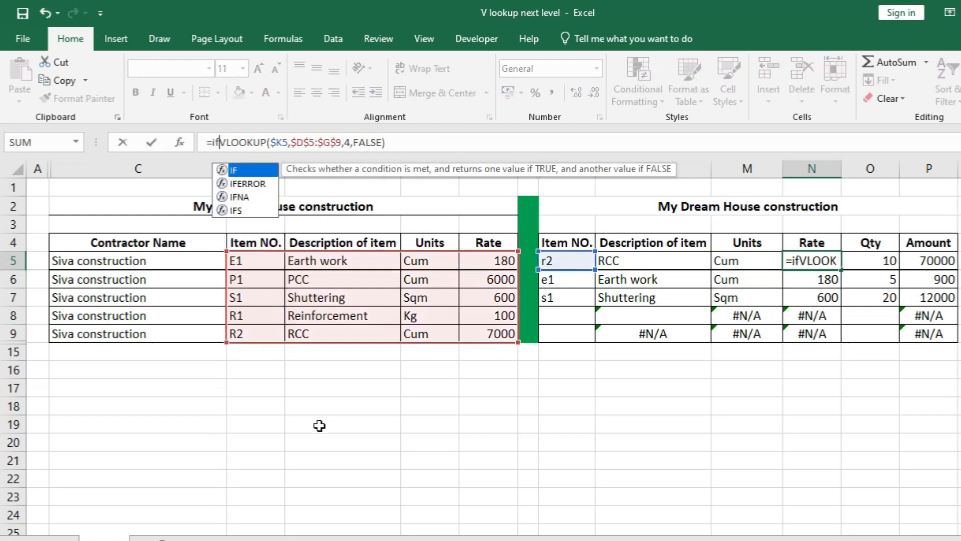
{"action": "type", "text": "or"}
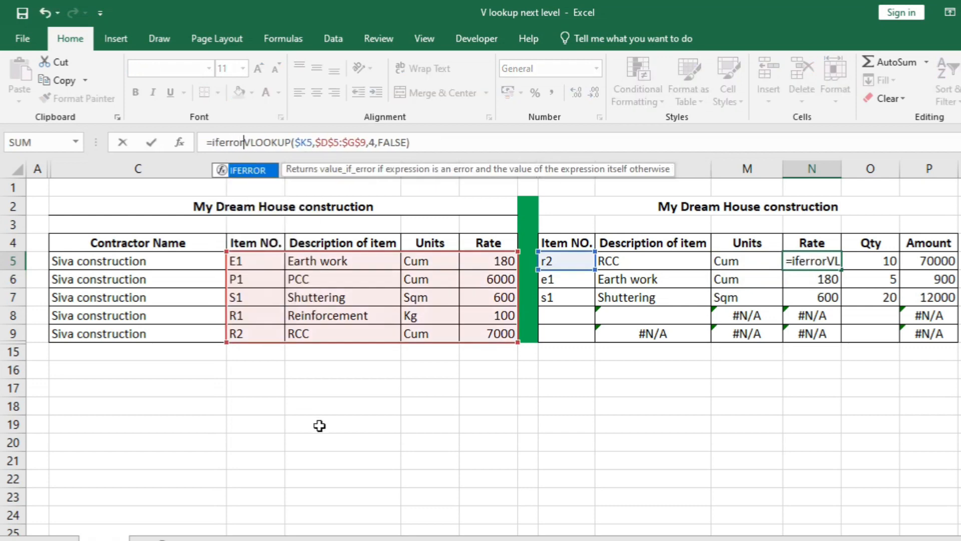
{"action": "type", "text": "("}
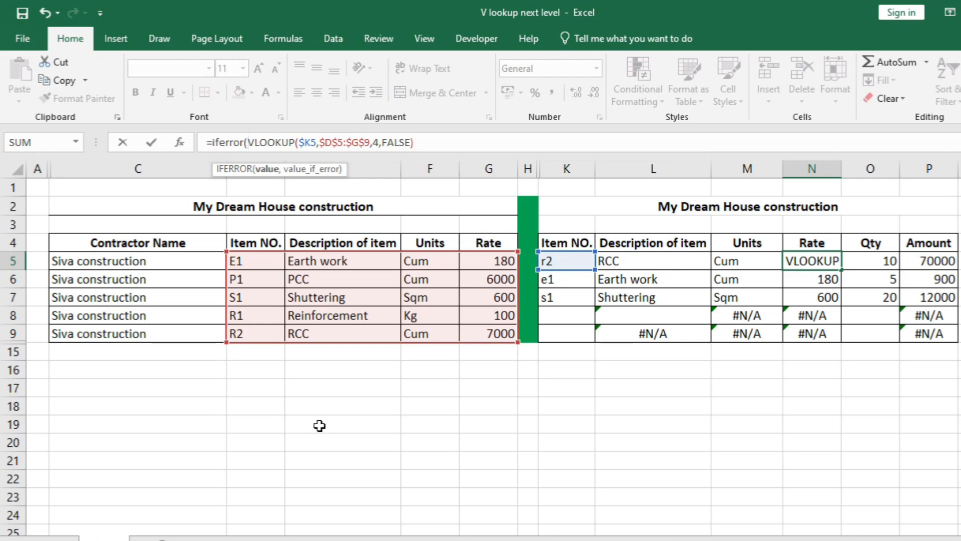
{"action": "left_click", "coordinate": [437, 144]}
{"action": "type", "text": ","}
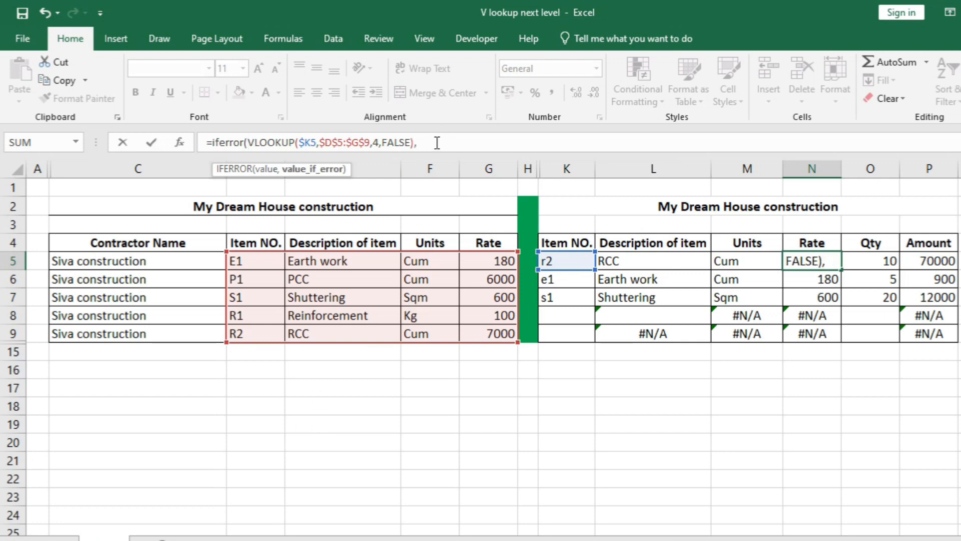
{"action": "type", "text": "\"\")"}
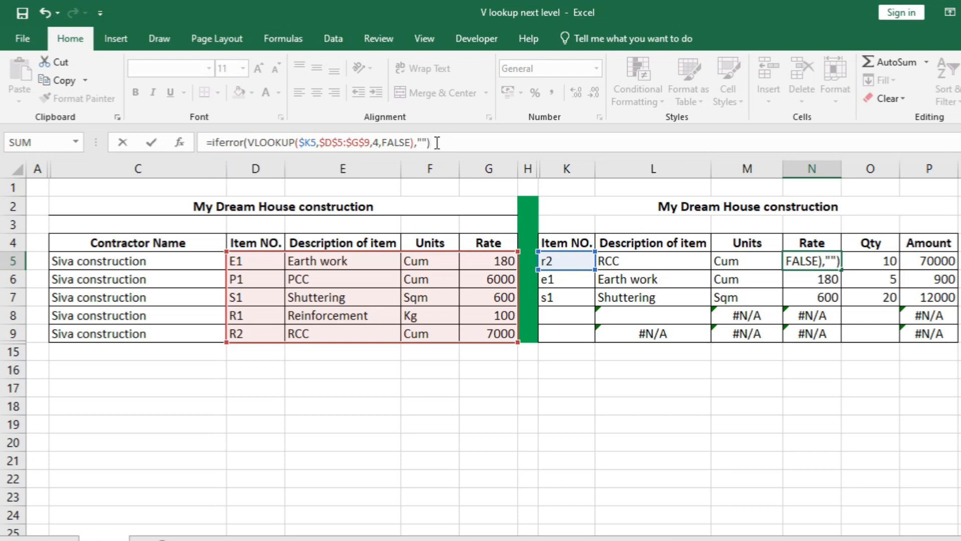
{"action": "key", "text": "Return"}
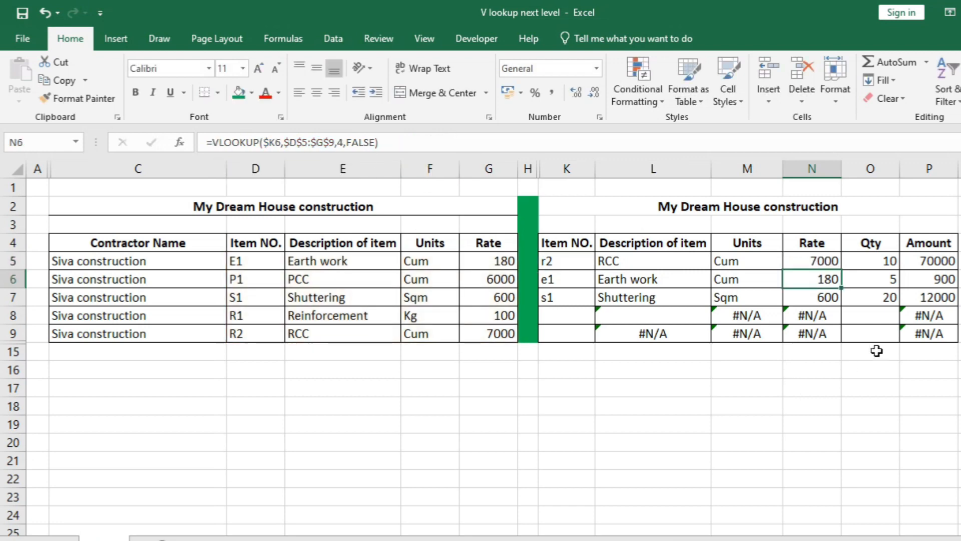
Step: Copy the IFERROR formulas from L5:N5 down through row 9 of the second table
{"action": "left_click", "coordinate": [821, 264]}
{"action": "left_click_drag", "start_coordinate": [643, 262], "coordinate": [843, 341]}
{"action": "key", "text": "ctrl+v"}
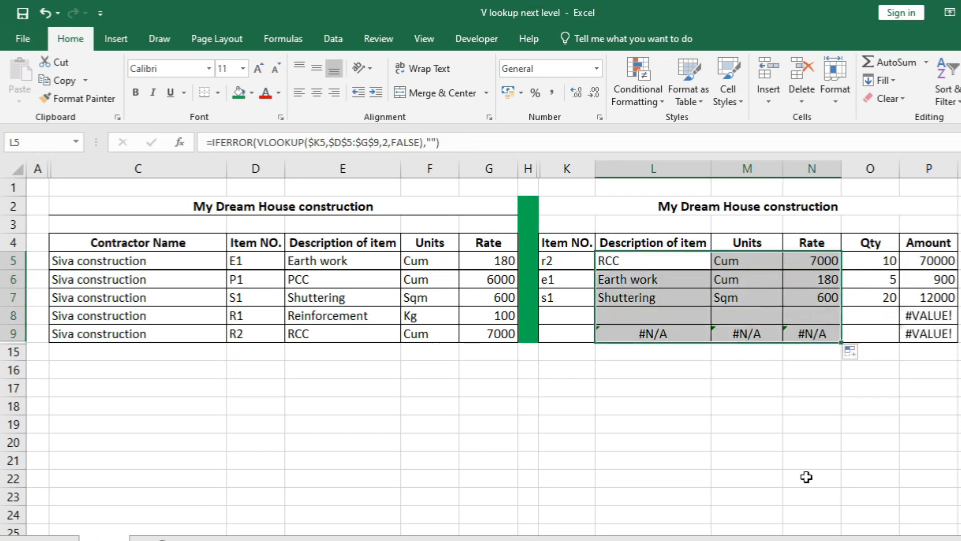
{"action": "left_click", "coordinate": [714, 425]}
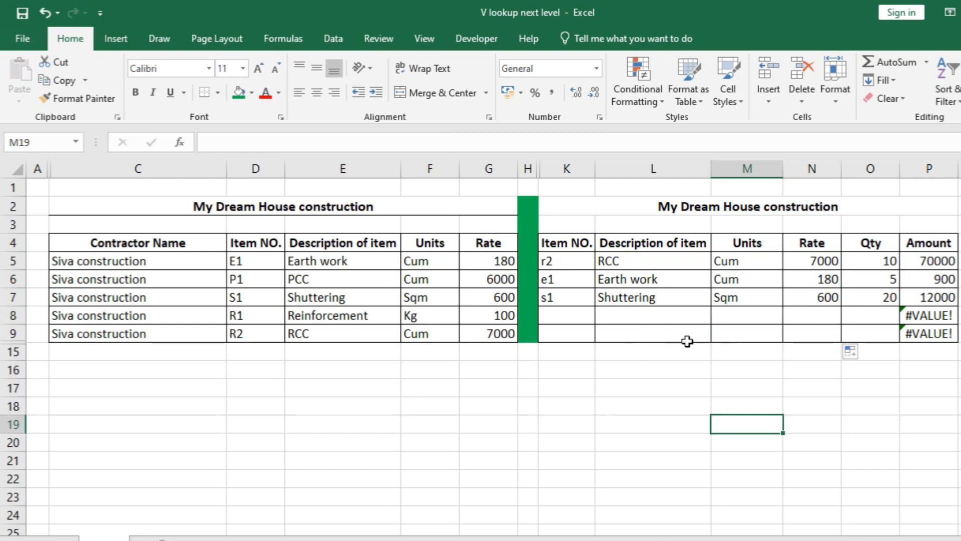
Step: Enter the item number p1 in K8 and a quantity of 25 in O8
{"action": "left_click", "coordinate": [563, 299]}
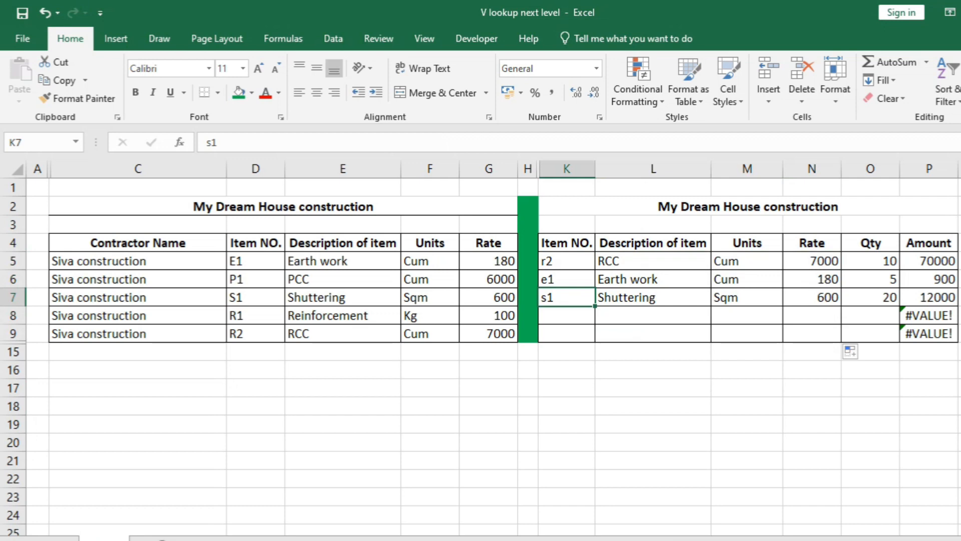
{"action": "left_click", "coordinate": [562, 316]}
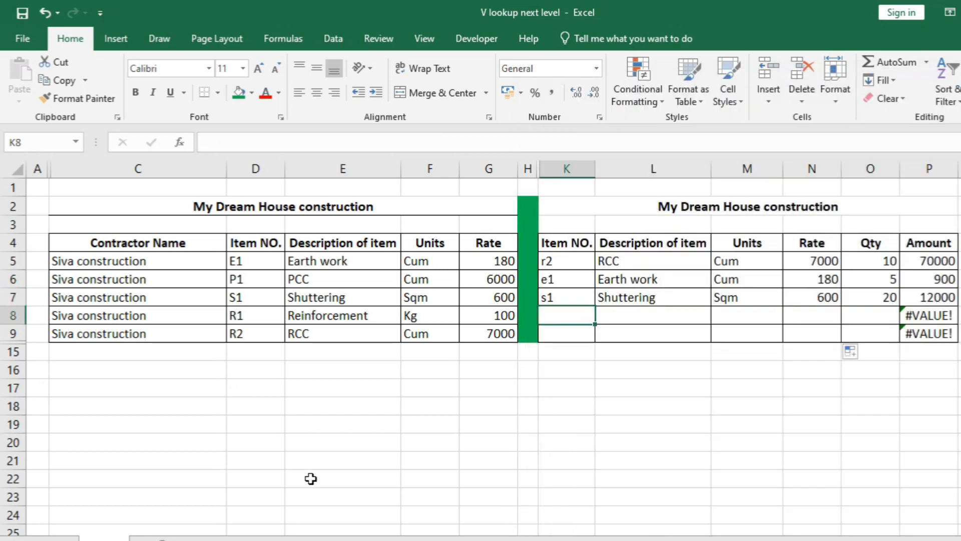
{"action": "type", "text": "p1"}
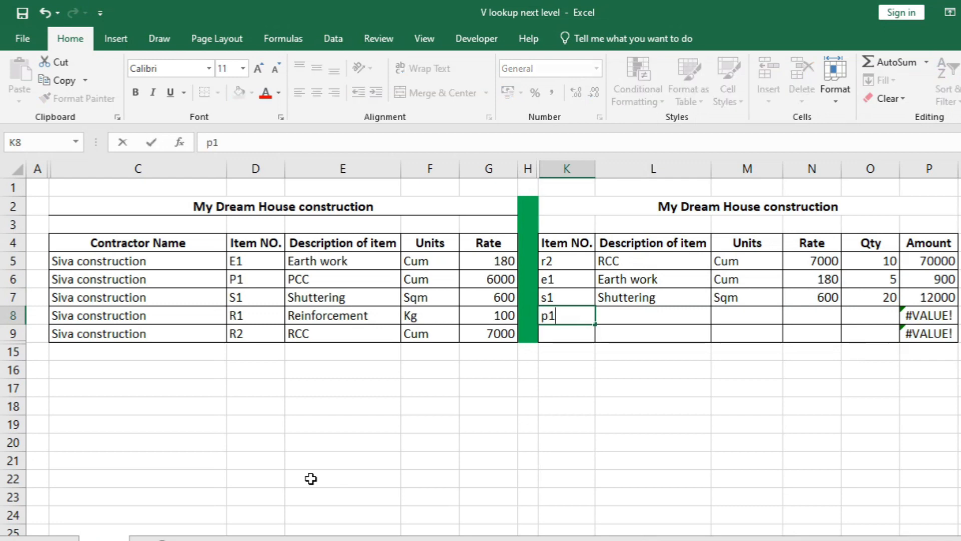
{"action": "key", "text": "Return"}
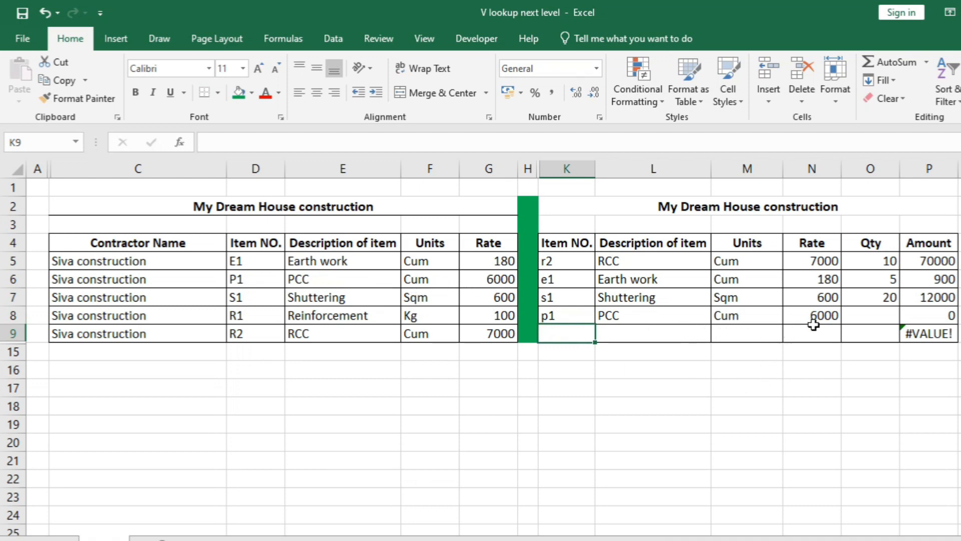
{"action": "left_click", "coordinate": [869, 316]}
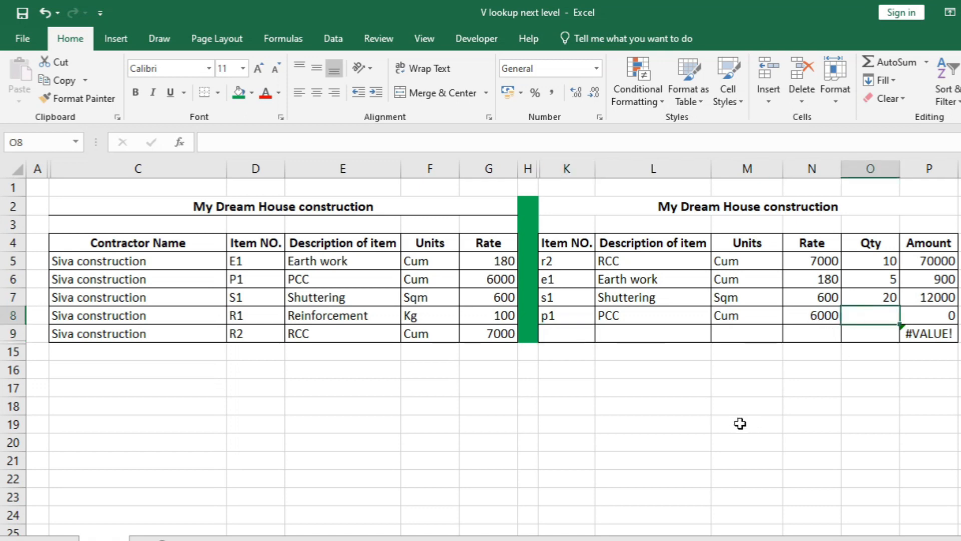
{"action": "type", "text": "2"}
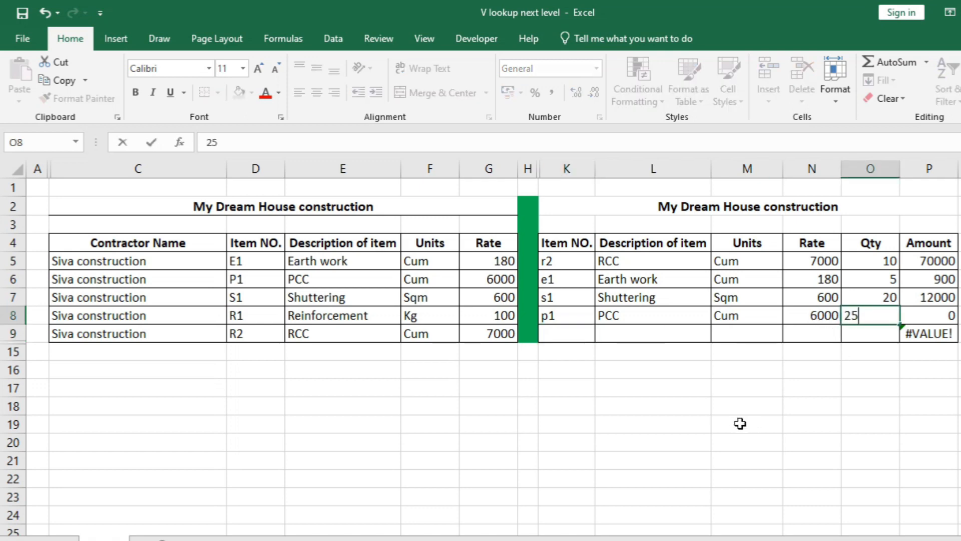
{"action": "type", "text": "5"}
{"action": "key", "text": "Return"}
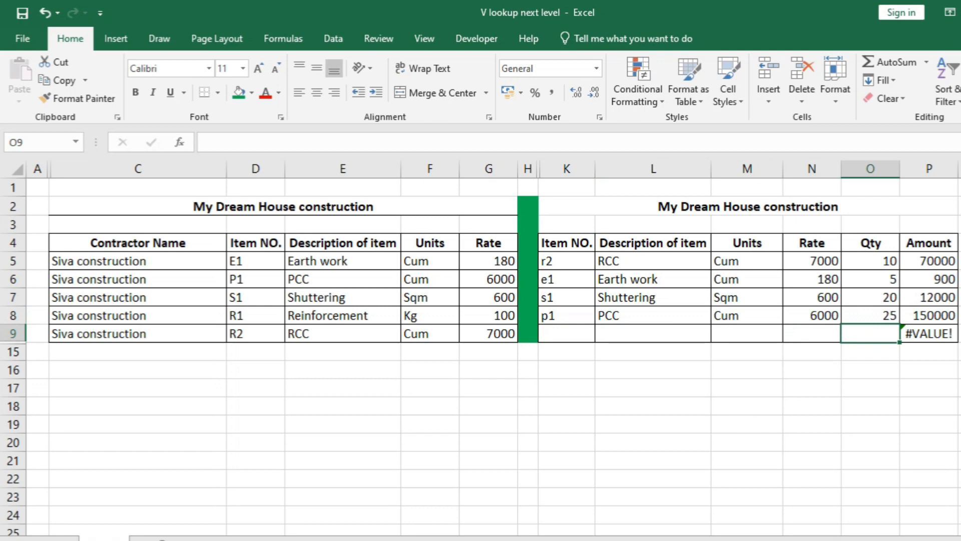
{"action": "left_click", "coordinate": [948, 313]}
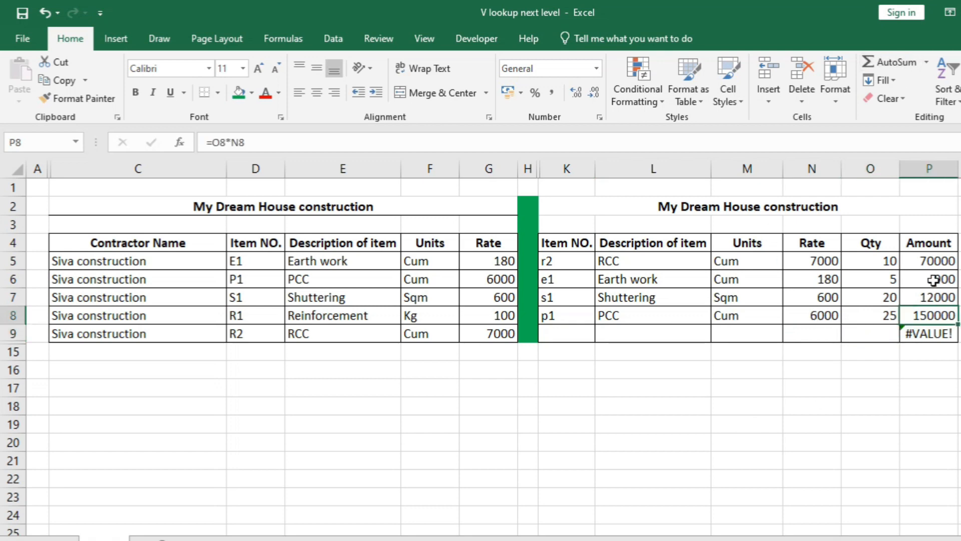
{"action": "left_click", "coordinate": [930, 336]}
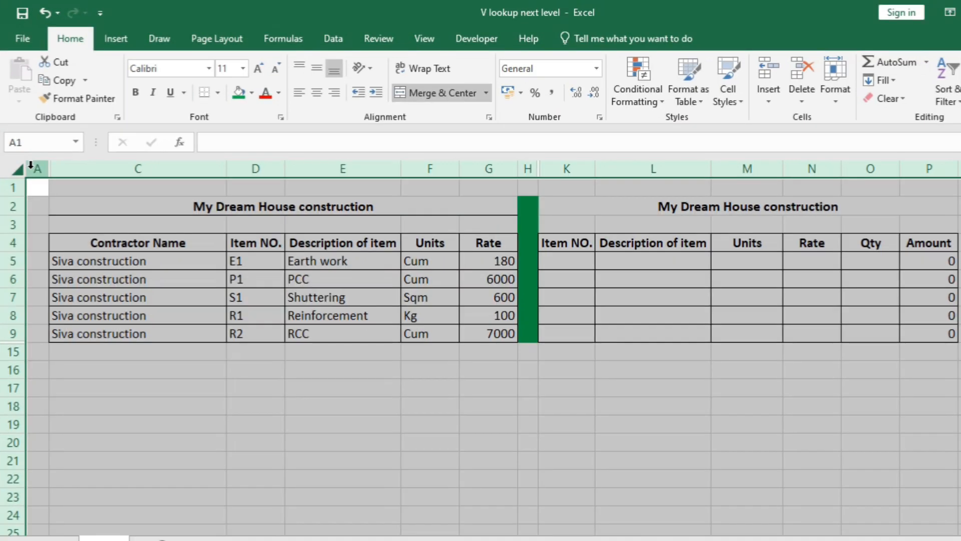
Step: Unhide all hidden columns of the sheet, including the Name & NO helper columns
{"action": "right_click", "coordinate": [34, 166]}
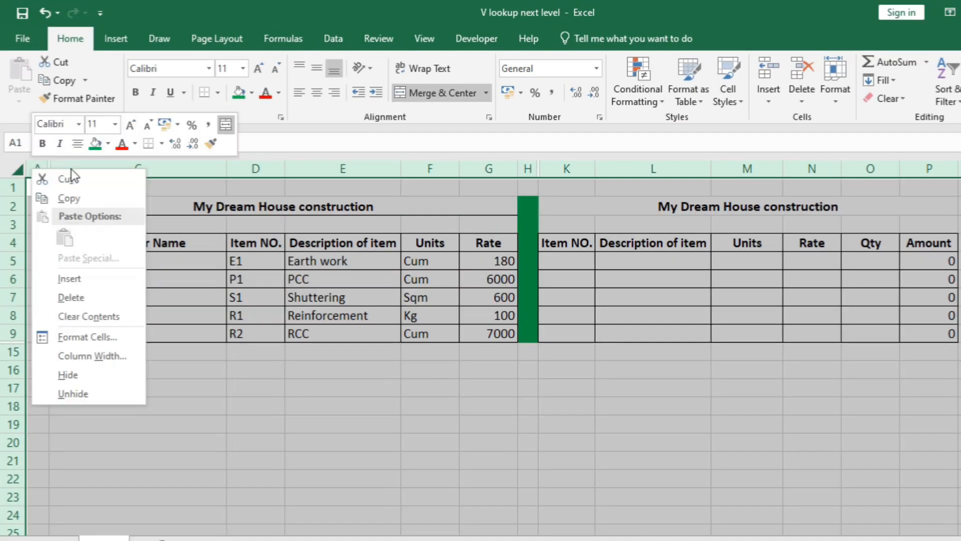
{"action": "left_click", "coordinate": [95, 395]}
{"action": "left_click", "coordinate": [511, 482]}
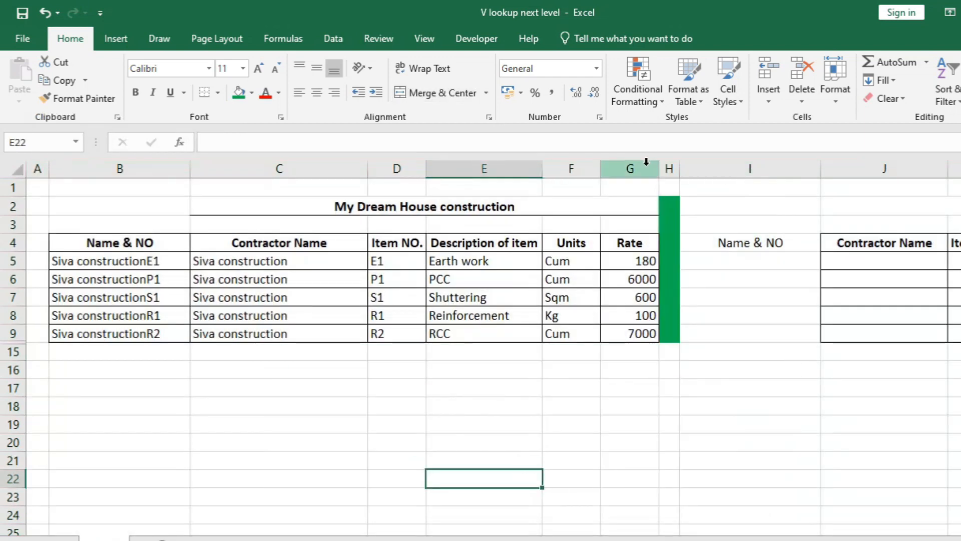
{"action": "left_click", "coordinate": [766, 365]}
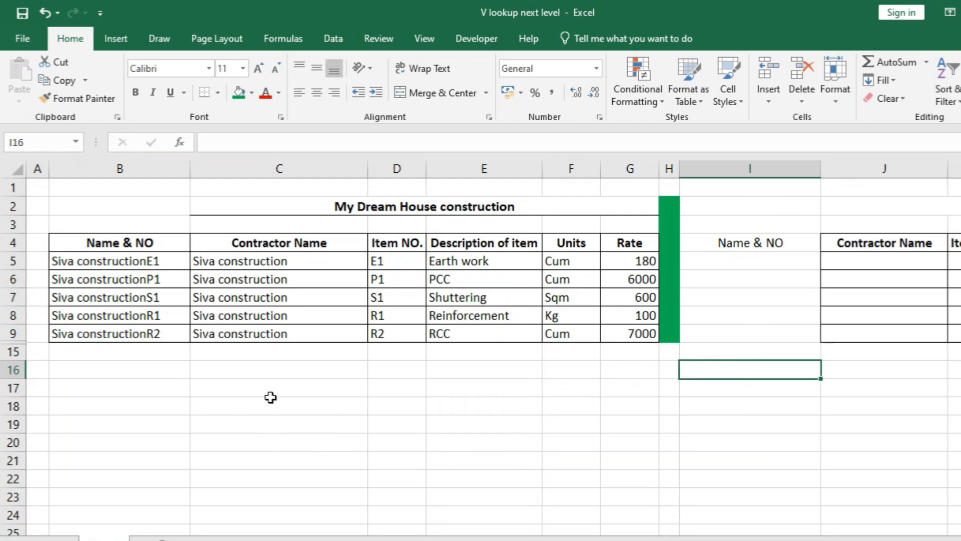
Step: Unhide the hidden rows between rows 9 and 15
{"action": "left_click_drag", "start_coordinate": [13, 334], "coordinate": [13, 352]}
{"action": "right_click", "coordinate": [13, 352]}
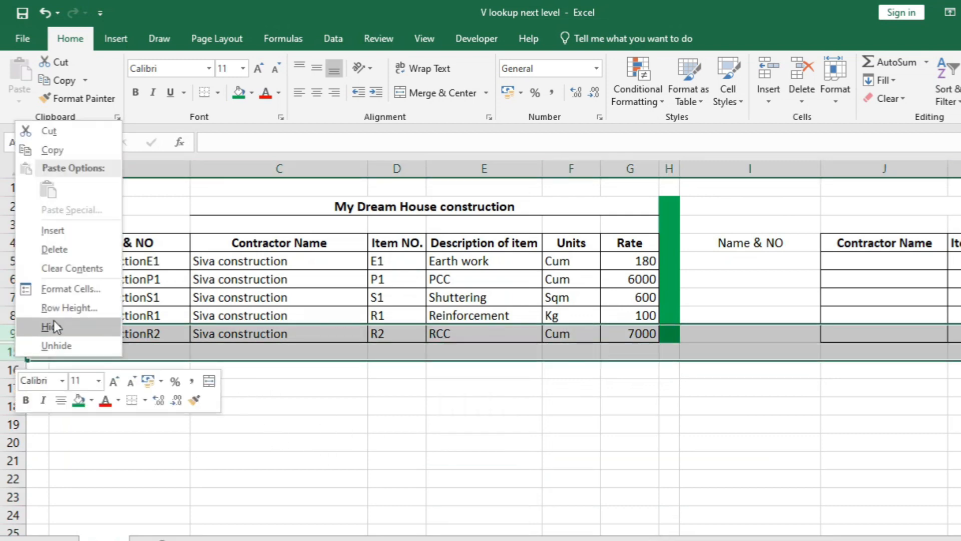
{"action": "left_click", "coordinate": [64, 348]}
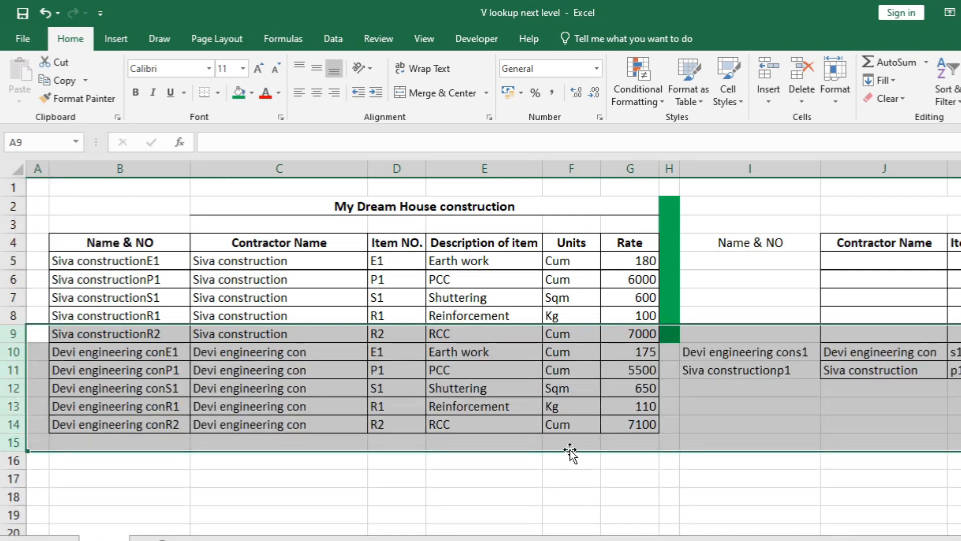
{"action": "left_click", "coordinate": [313, 381]}
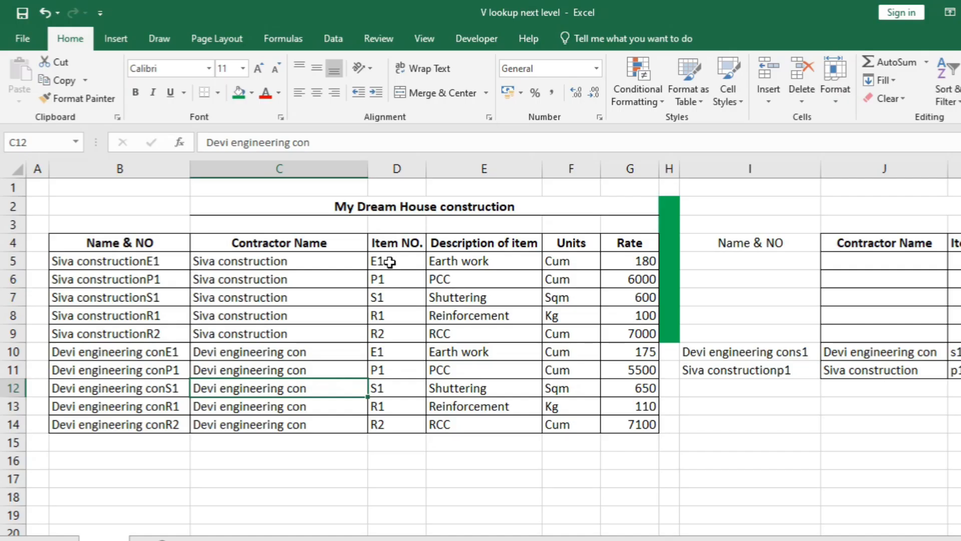
Step: Compare the item numbers E1, P1, S1 and R1 in column D between the Siva construction and Devi engineering con rows
{"action": "left_click", "coordinate": [390, 261]}
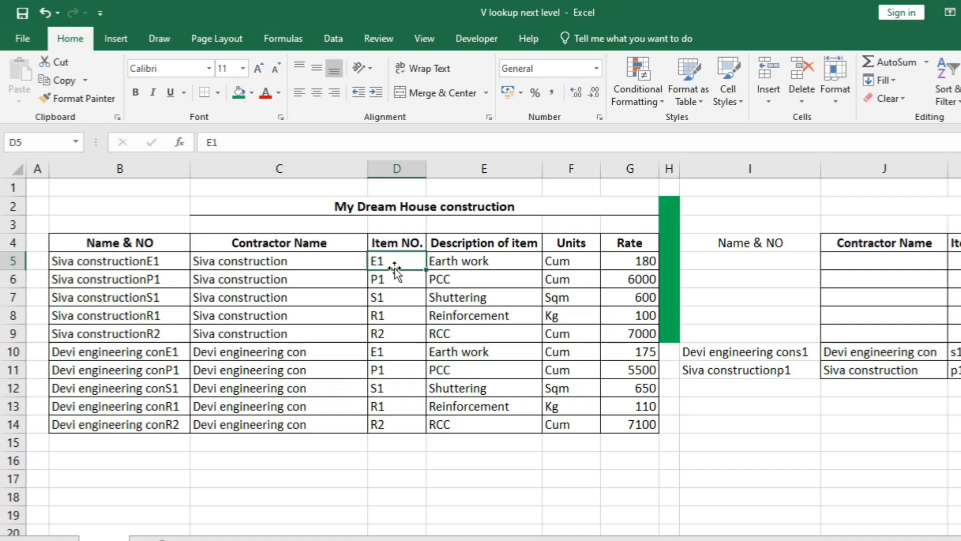
{"action": "left_click", "coordinate": [392, 354]}
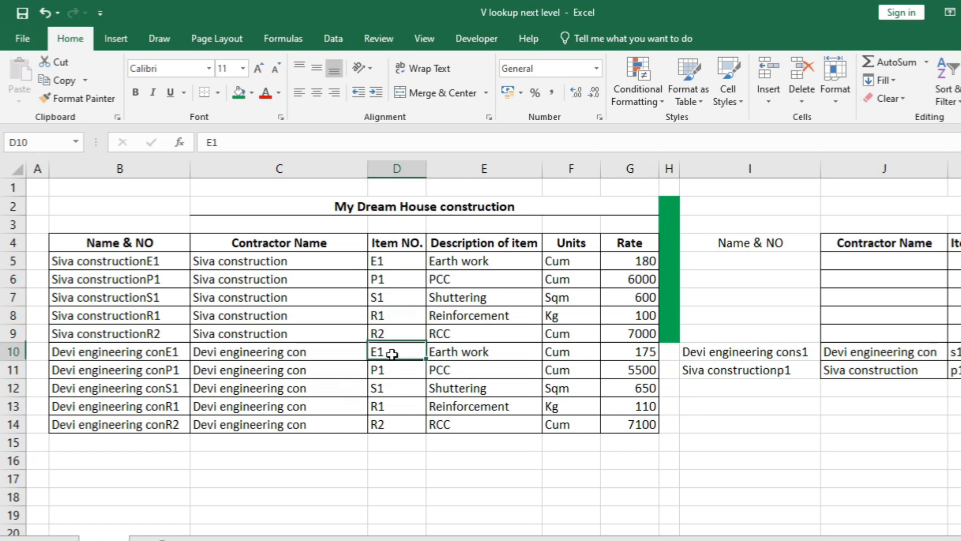
{"action": "left_click", "coordinate": [386, 278]}
{"action": "left_click", "coordinate": [391, 369]}
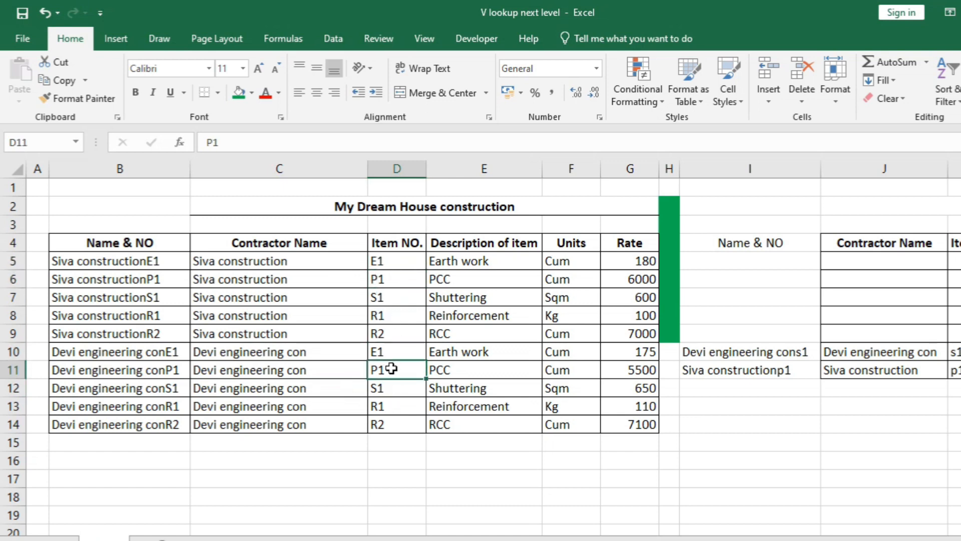
{"action": "left_click", "coordinate": [388, 299]}
{"action": "left_click", "coordinate": [398, 392]}
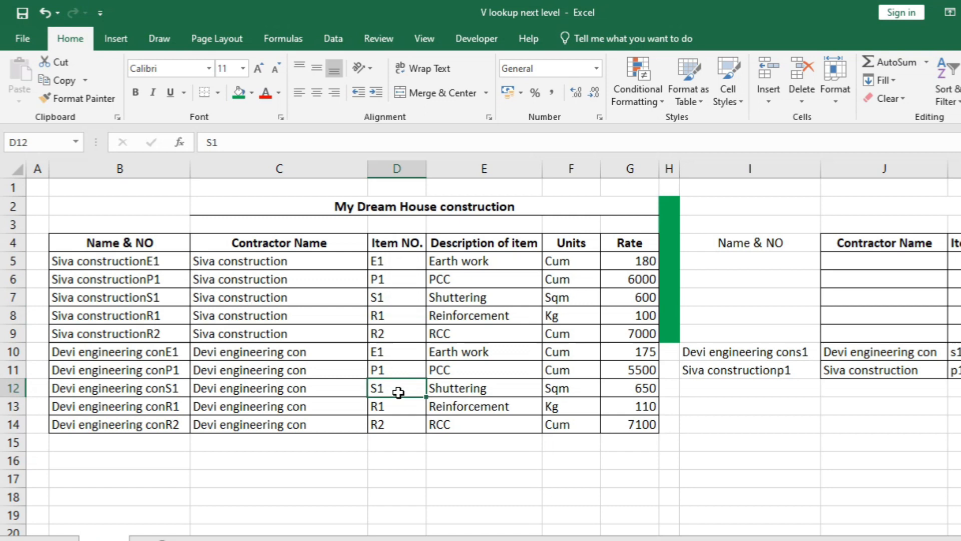
{"action": "left_click", "coordinate": [394, 317]}
{"action": "left_click", "coordinate": [397, 405]}
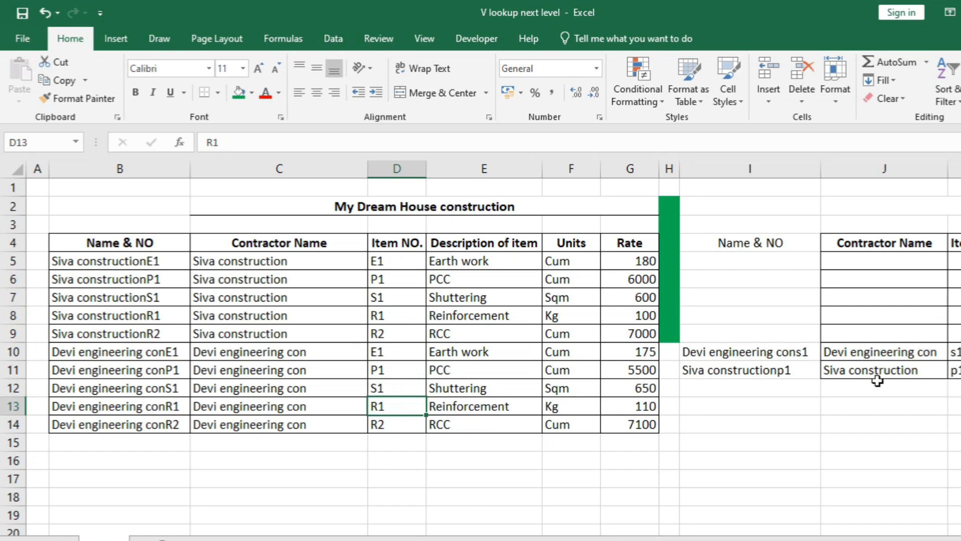
Step: Clear the sample entries and formulas in rows 10 and 11 of the second table, from the Name & NO column onward
{"action": "scroll", "coordinate": [841, 521], "scroll_direction": "right", "scroll_amount": 3}
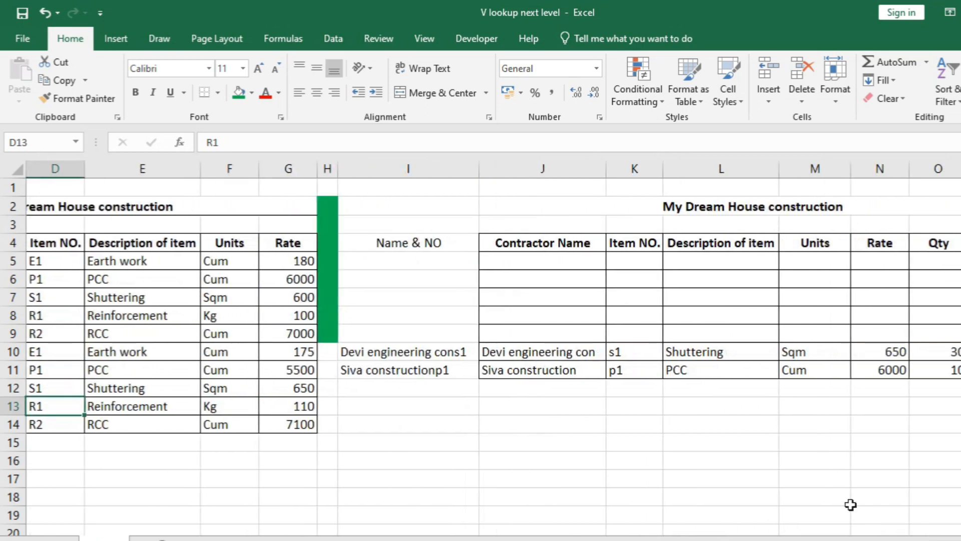
{"action": "left_click", "coordinate": [540, 350]}
{"action": "left_click", "coordinate": [428, 364]}
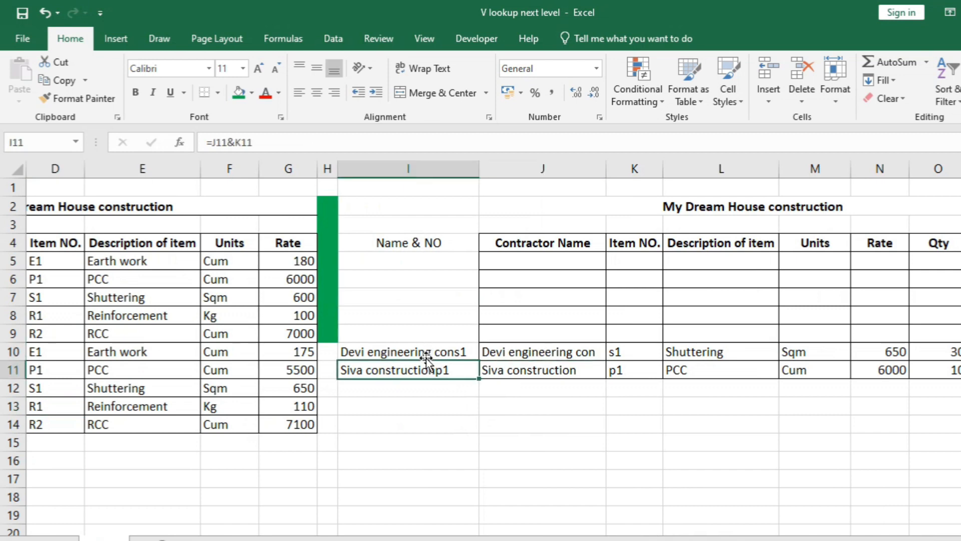
{"action": "left_click_drag", "start_coordinate": [428, 354], "coordinate": [428, 367]}
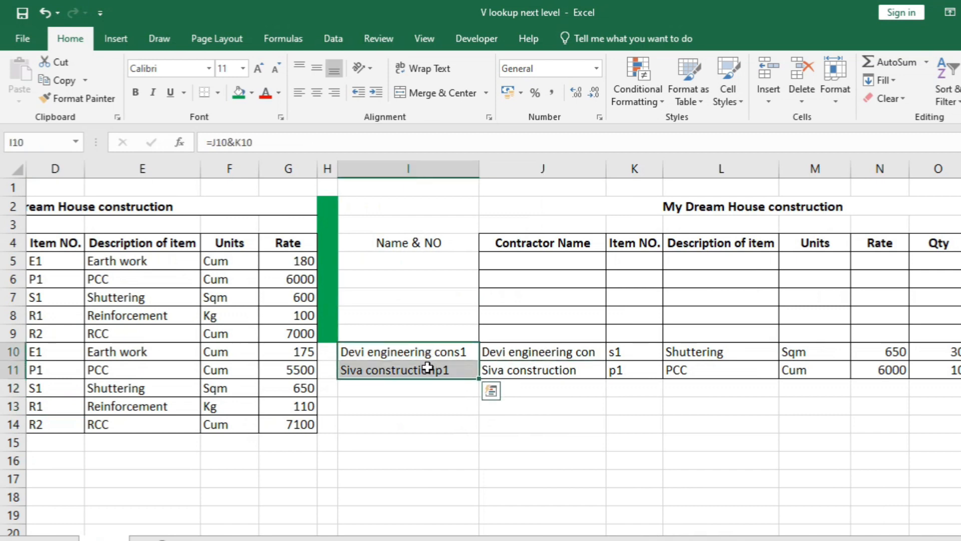
{"action": "key", "text": "Delete"}
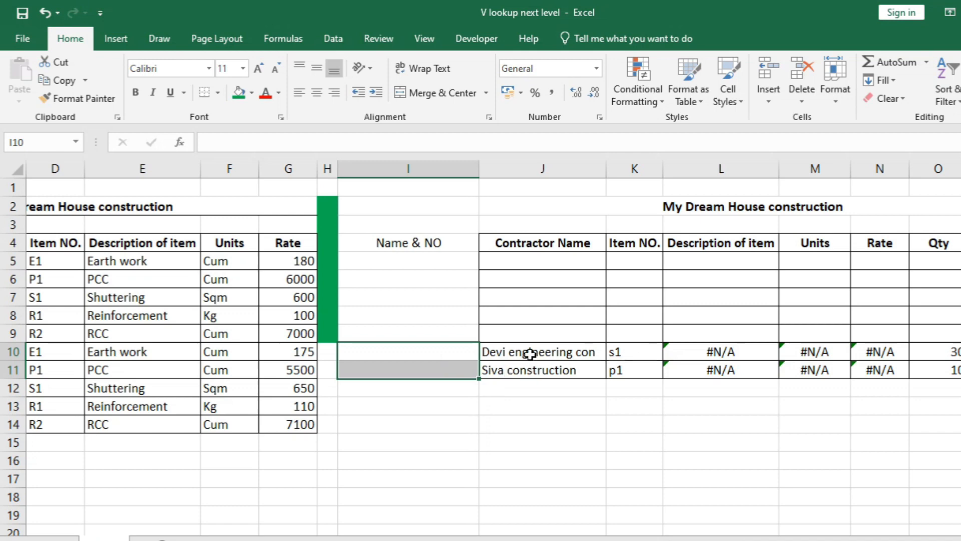
{"action": "left_click_drag", "start_coordinate": [530, 356], "coordinate": [959, 373]}
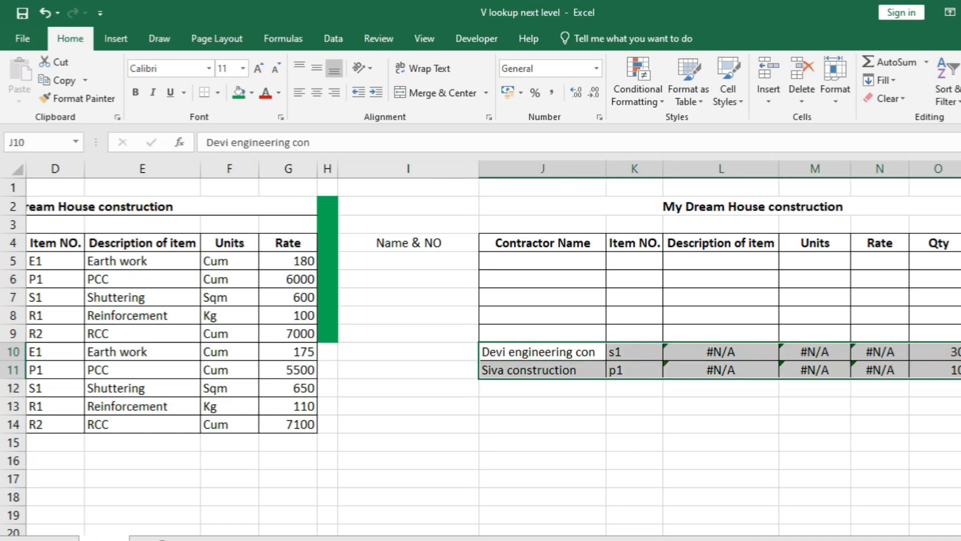
{"action": "key", "text": "Delete"}
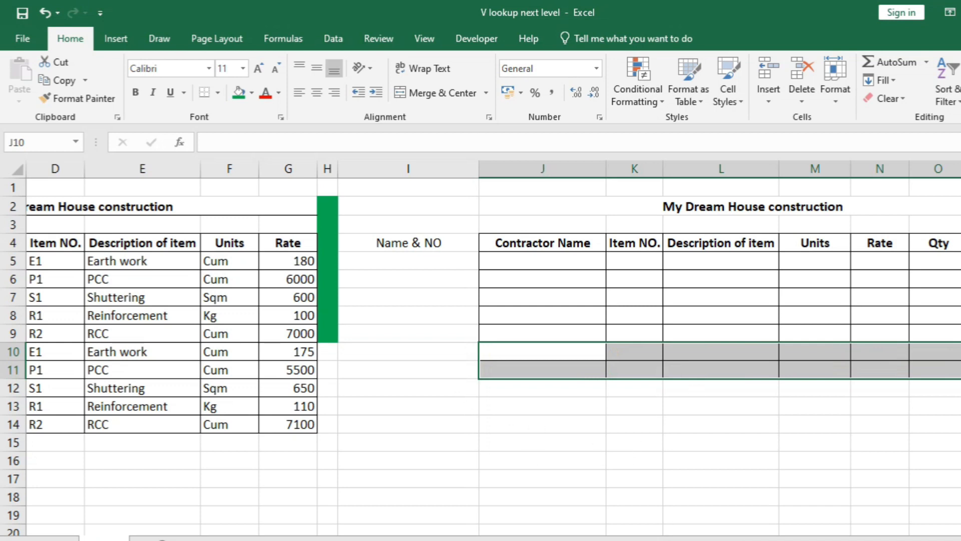
Step: Apply all borders to the second table's Name & NO column, range I4:I11
{"action": "scroll", "coordinate": [691, 475], "scroll_direction": "left", "scroll_amount": 3}
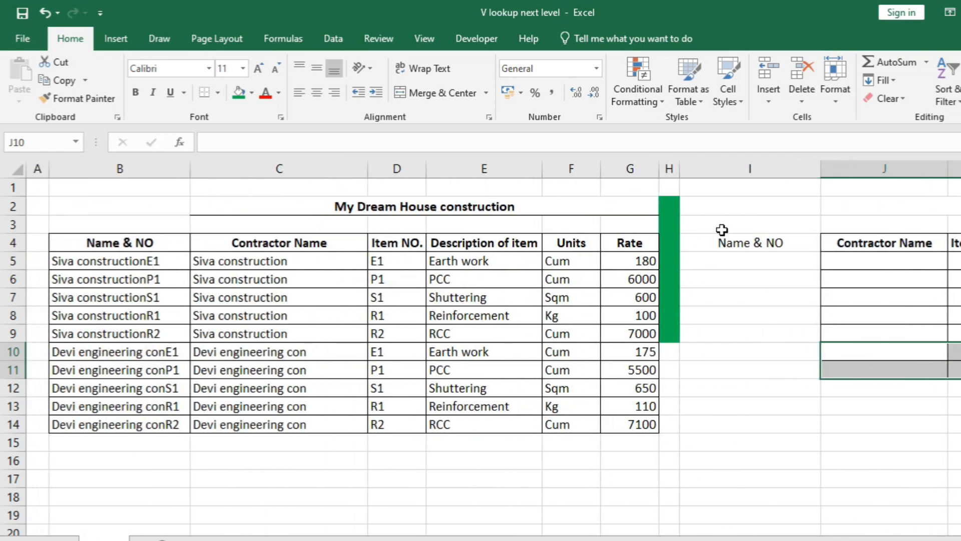
{"action": "left_click_drag", "start_coordinate": [729, 243], "coordinate": [744, 370]}
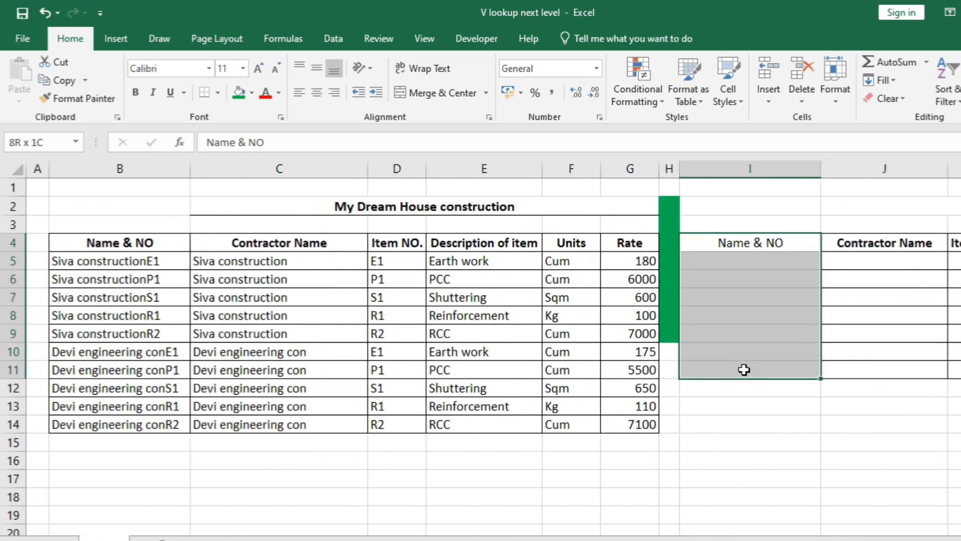
{"action": "left_click", "coordinate": [217, 90]}
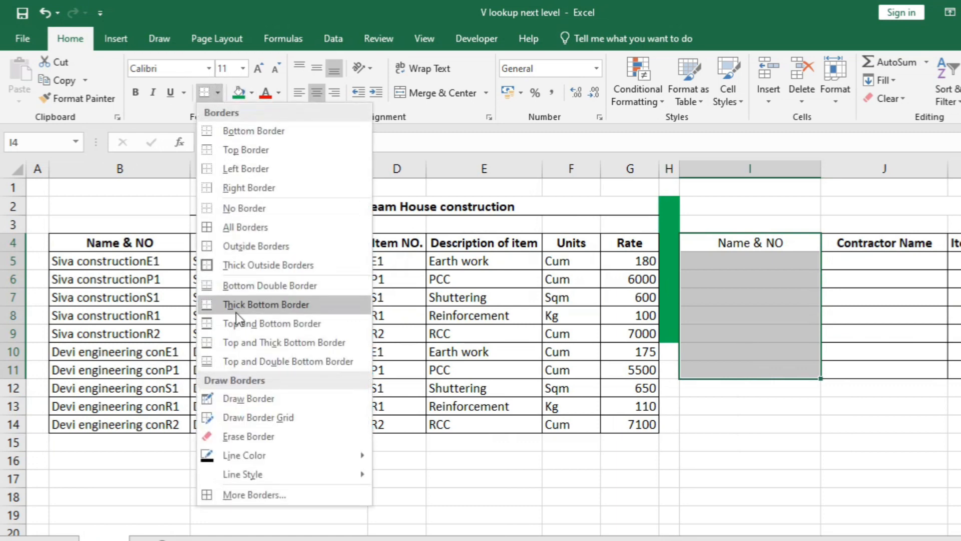
{"action": "left_click", "coordinate": [233, 224]}
{"action": "left_click", "coordinate": [806, 423]}
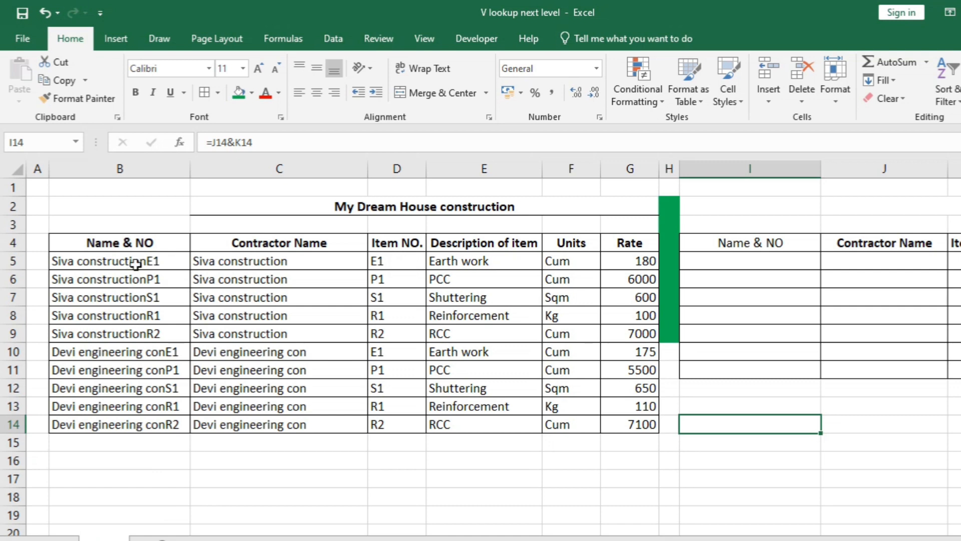
Step: Clear the Name & NO formulas in B5:B14 of the first table
{"action": "left_click_drag", "start_coordinate": [136, 261], "coordinate": [147, 428]}
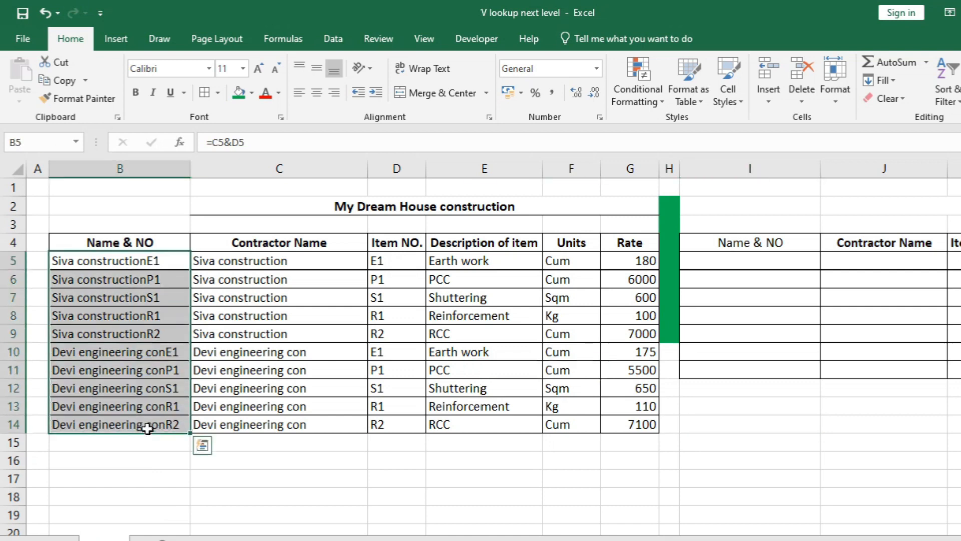
{"action": "key", "text": "Delete"}
{"action": "left_click", "coordinate": [337, 465]}
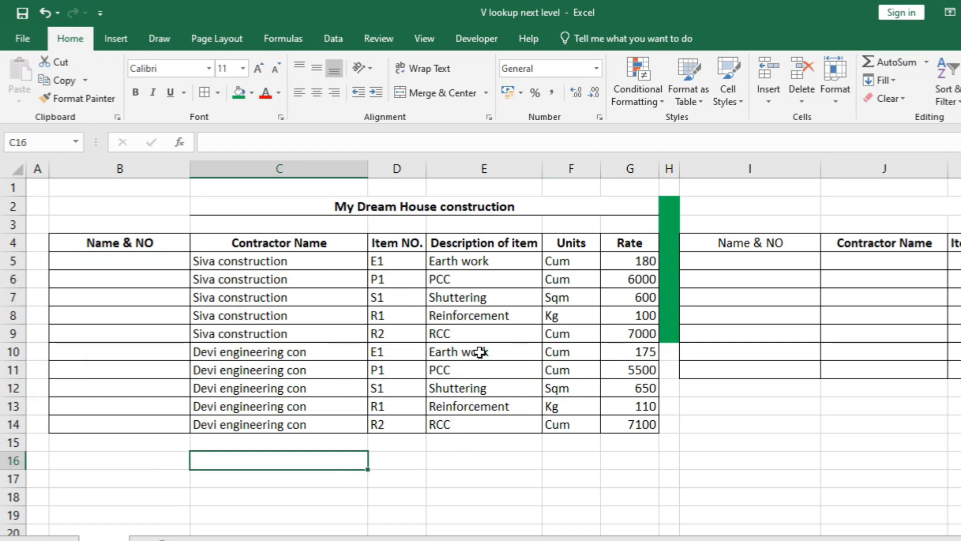
Step: Enter the item number P1 in K5 of the second table
{"action": "left_click", "coordinate": [880, 256]}
{"action": "key", "text": "Right"}
{"action": "key", "text": "Right"}
{"action": "key", "text": "Right"}
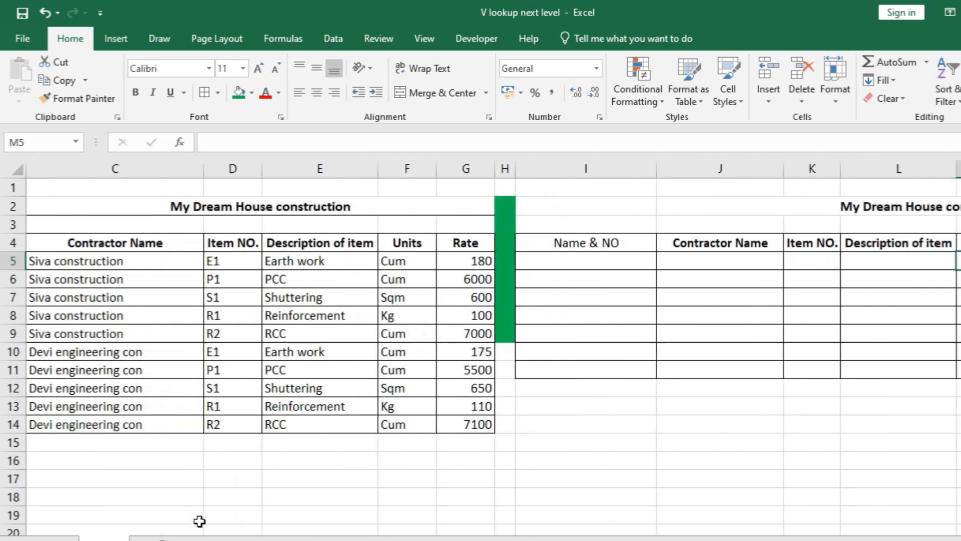
{"action": "key", "text": "Right"}
{"action": "key", "text": "Right"}
{"action": "key", "text": "Left"}
{"action": "key", "text": "Left"}
{"action": "key", "text": "Left"}
{"action": "key", "text": "Left"}
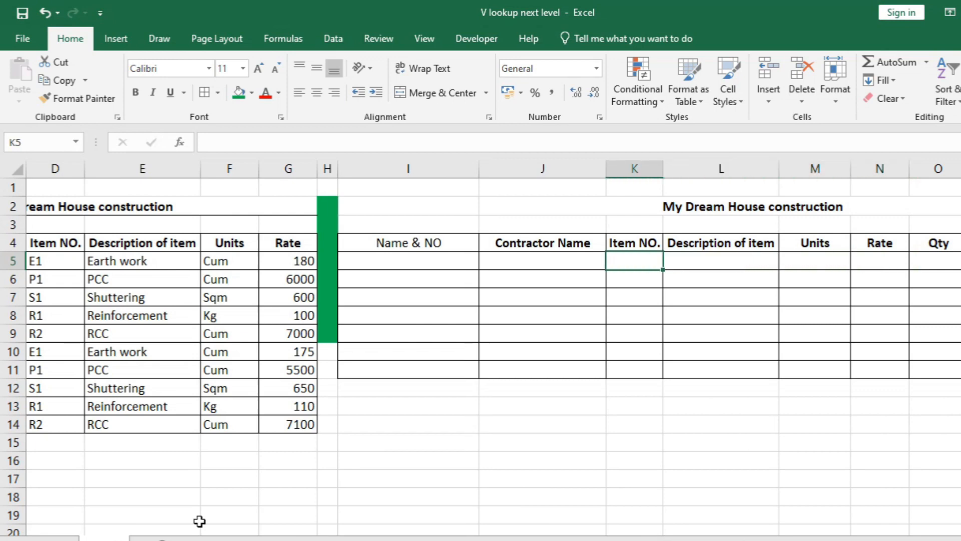
{"action": "key", "text": "Left"}
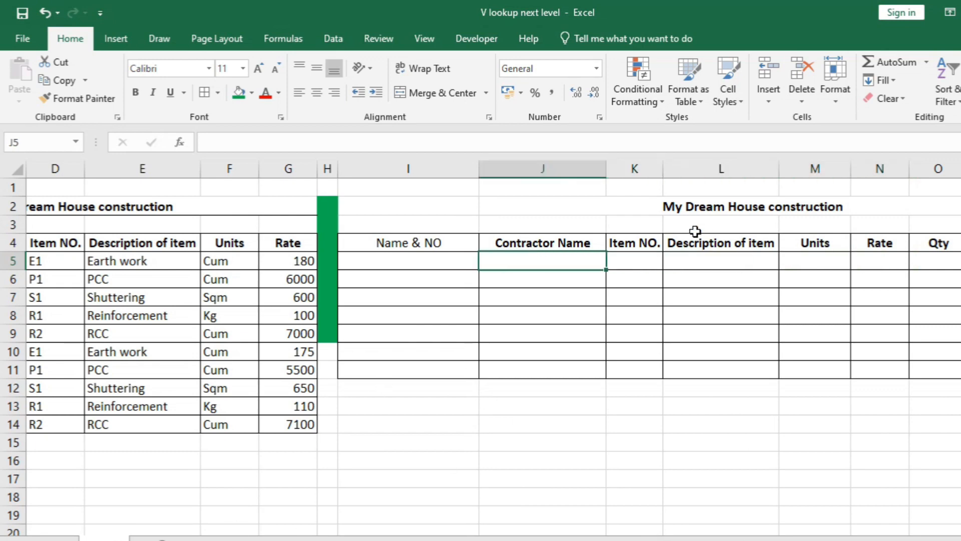
{"action": "left_click", "coordinate": [641, 263]}
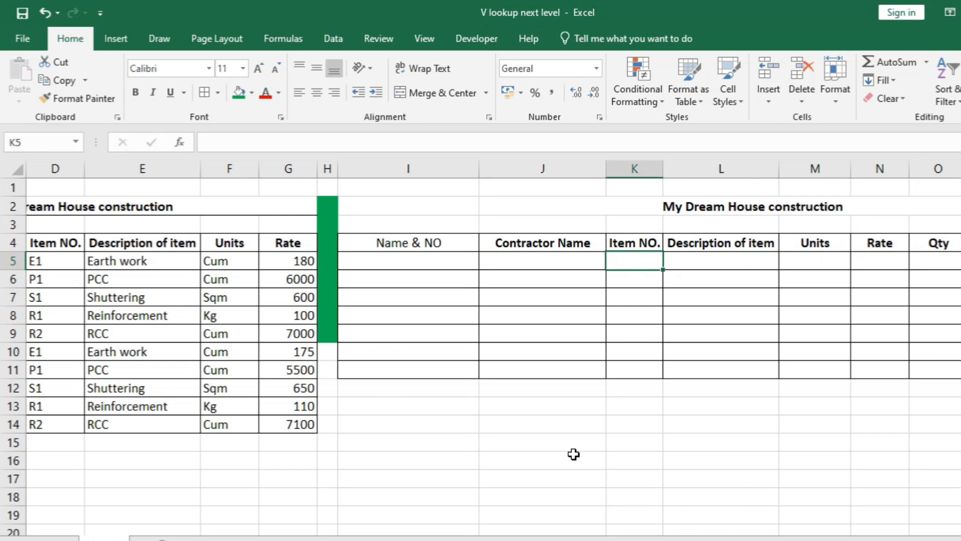
{"action": "scroll", "coordinate": [574, 454], "scroll_direction": "down", "scroll_amount": 1}
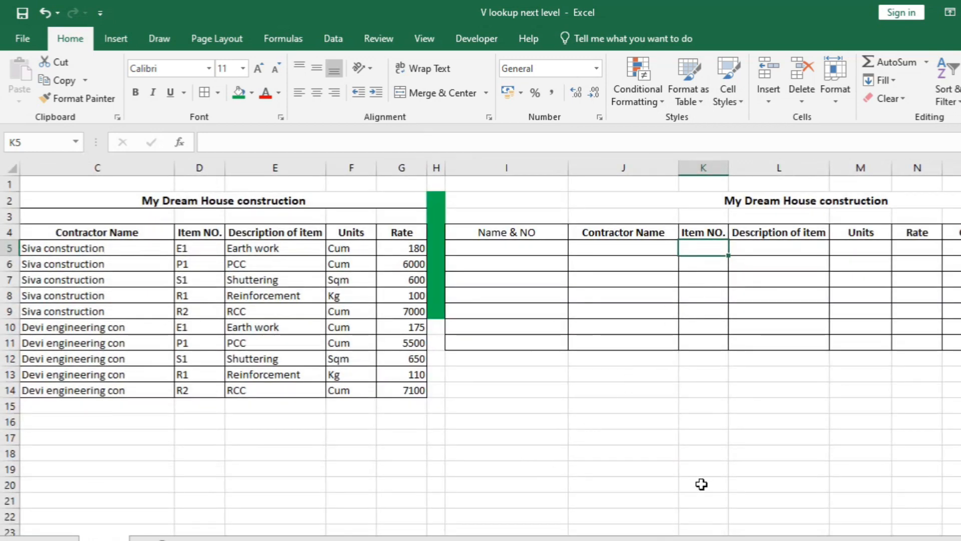
{"action": "type", "text": "P1"}
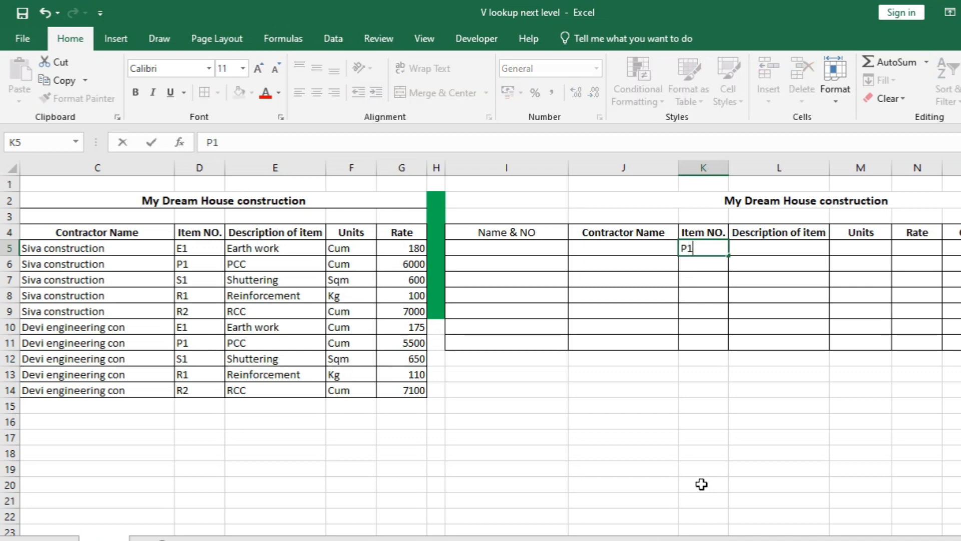
{"action": "key", "text": "Return"}
Step: Look up the item description in L5 with the formula =VLOOKUP(K5,D5:G14,2,0)
{"action": "key", "text": "Up"}
{"action": "key", "text": "Right"}
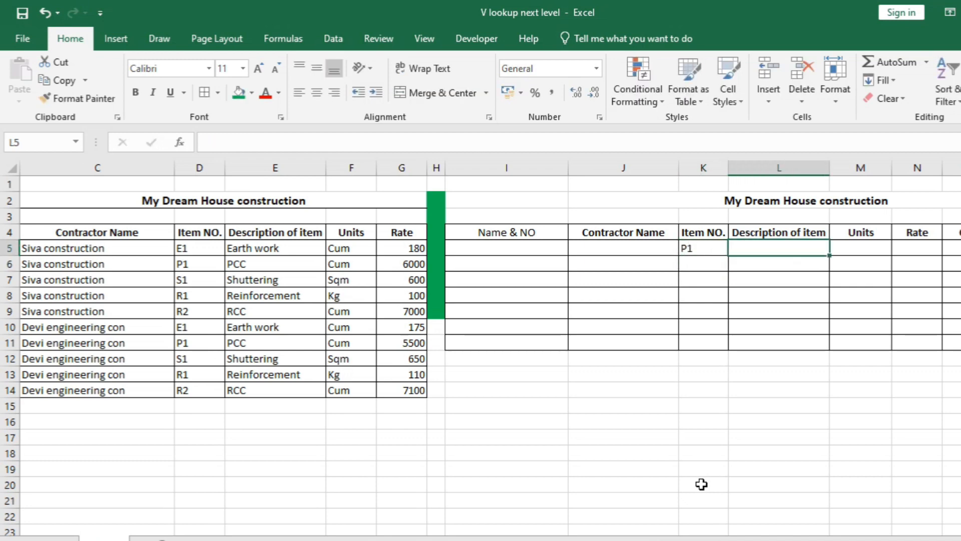
{"action": "type", "text": "="}
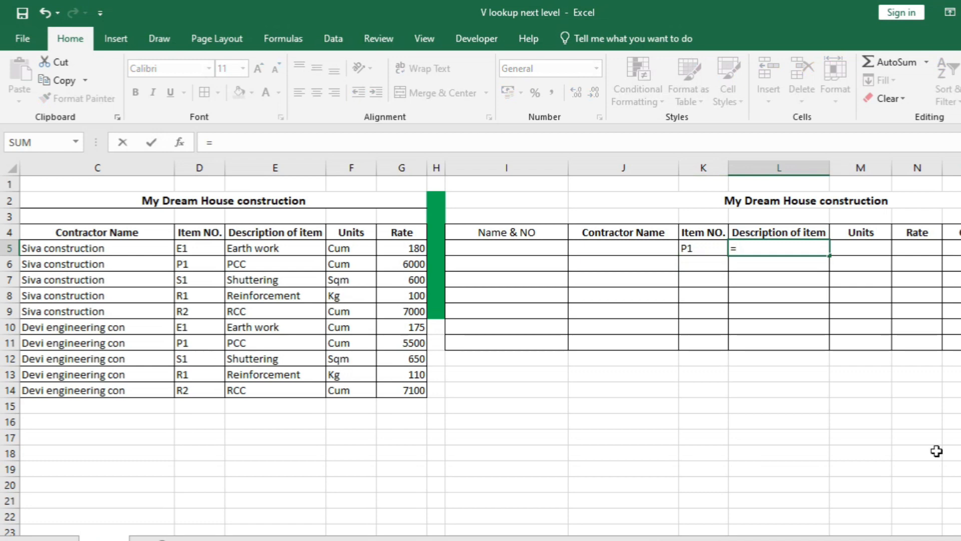
{"action": "type", "text": "vlooku"}
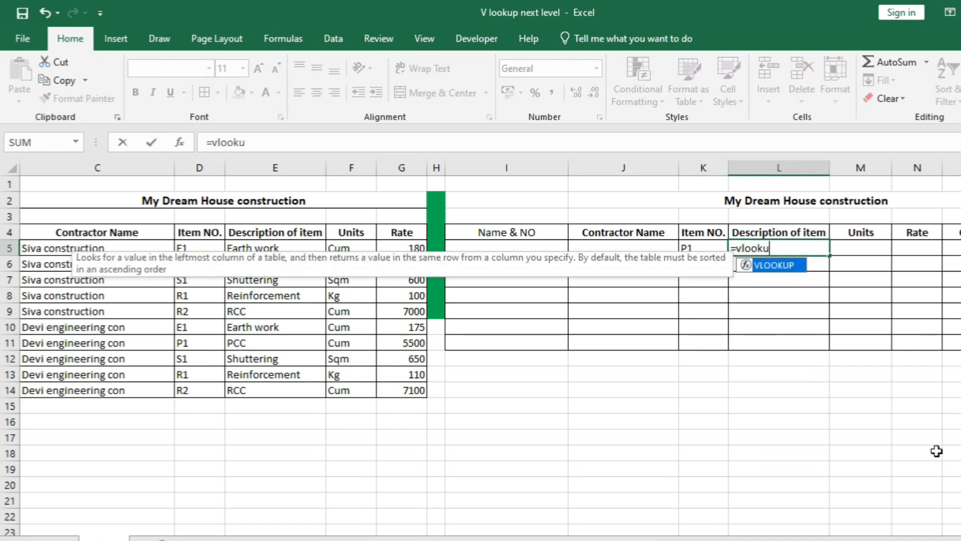
{"action": "type", "text": "p("}
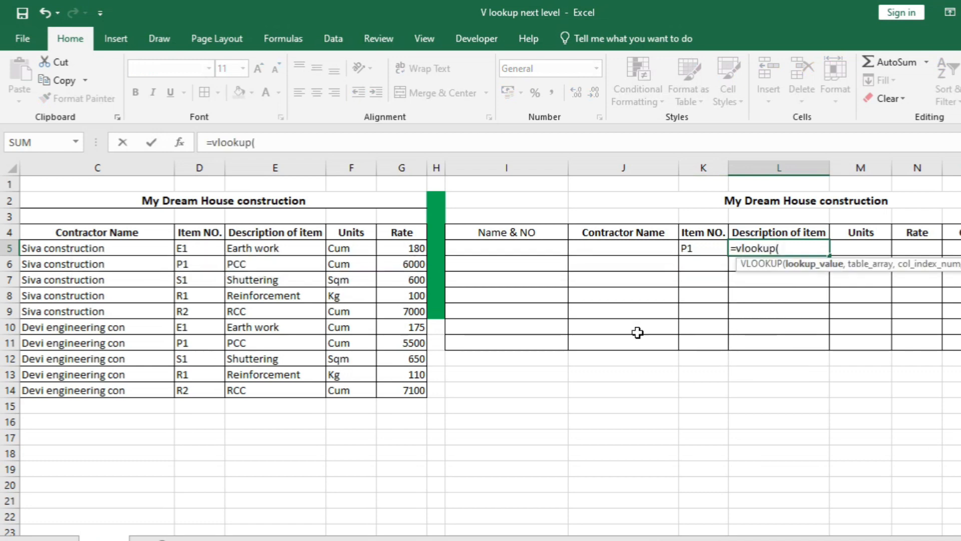
{"action": "left_click", "coordinate": [688, 248]}
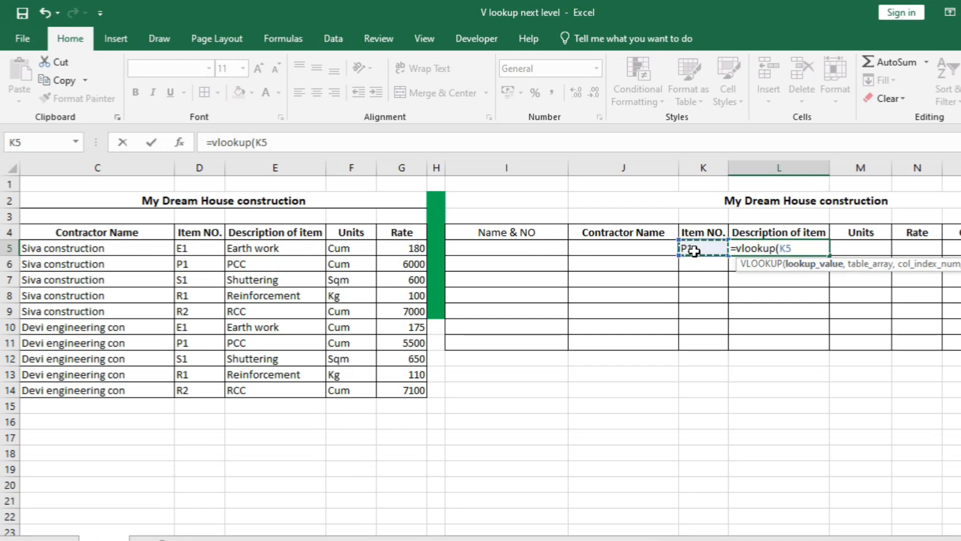
{"action": "type", "text": ","}
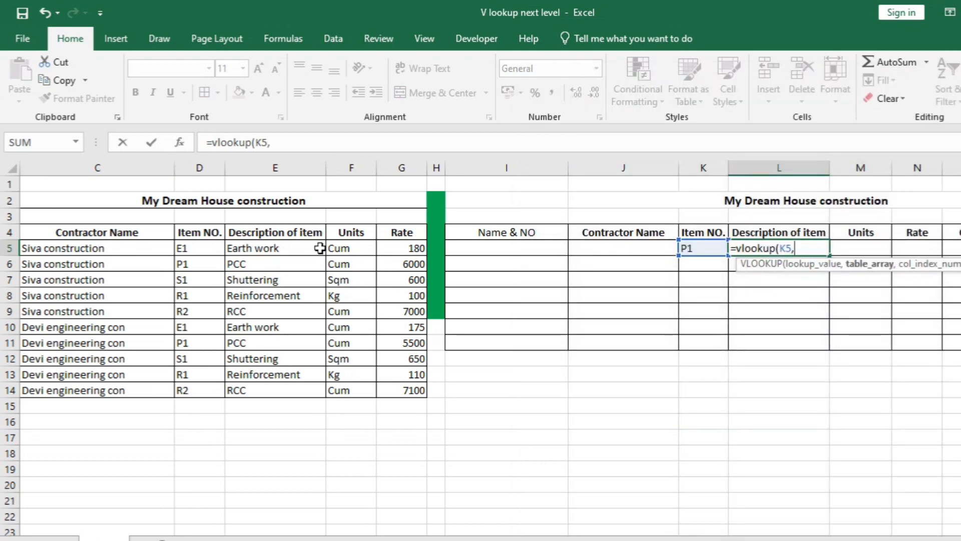
{"action": "left_click_drag", "start_coordinate": [193, 252], "coordinate": [390, 399]}
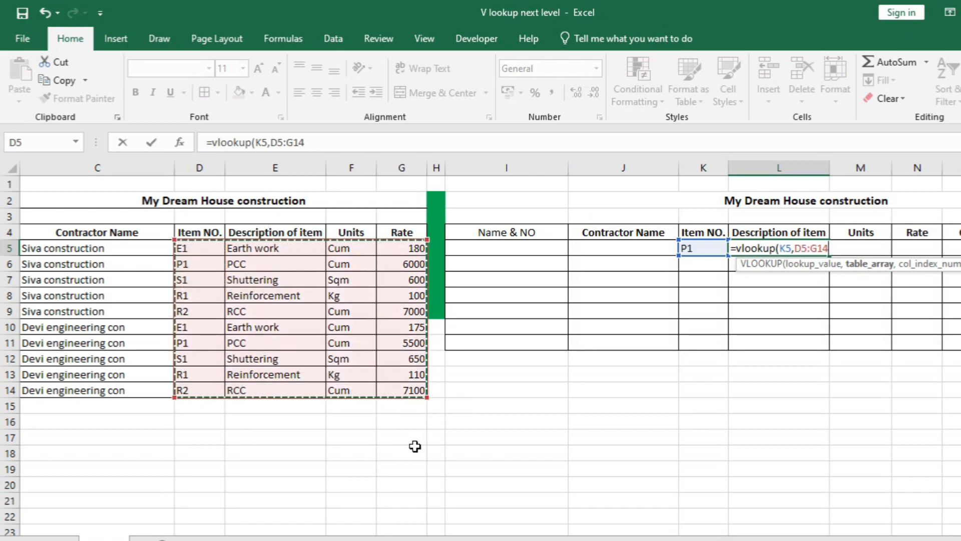
{"action": "type", "text": ","}
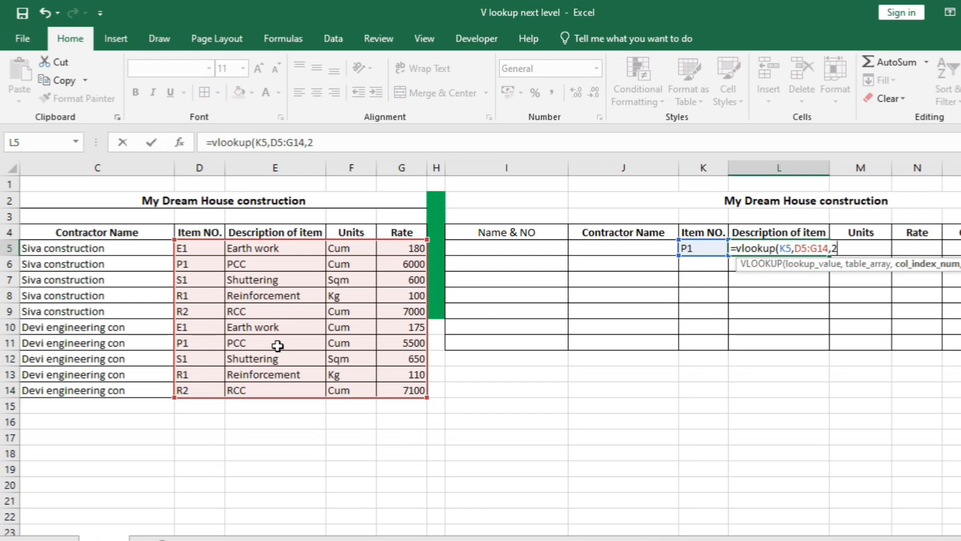
{"action": "type", "text": "2,"}
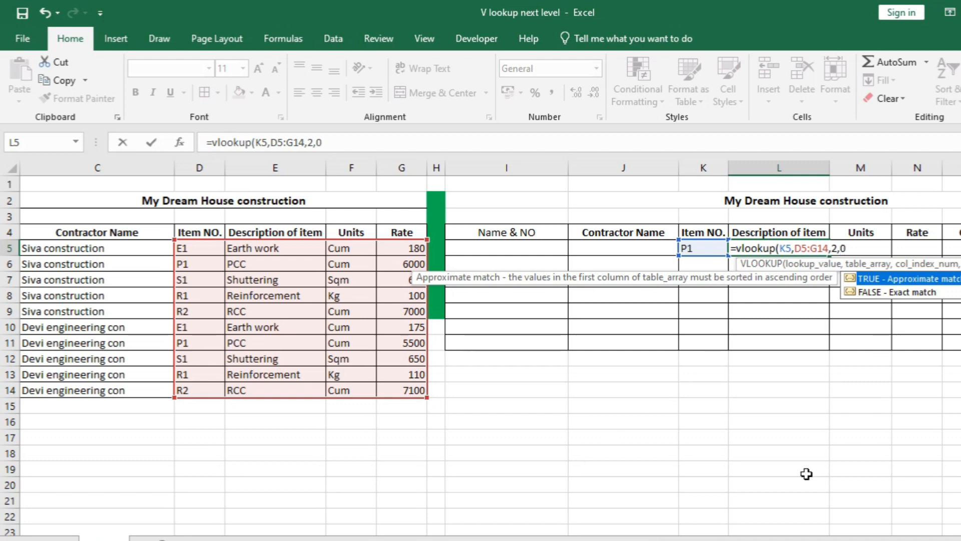
{"action": "type", "text": "0)"}
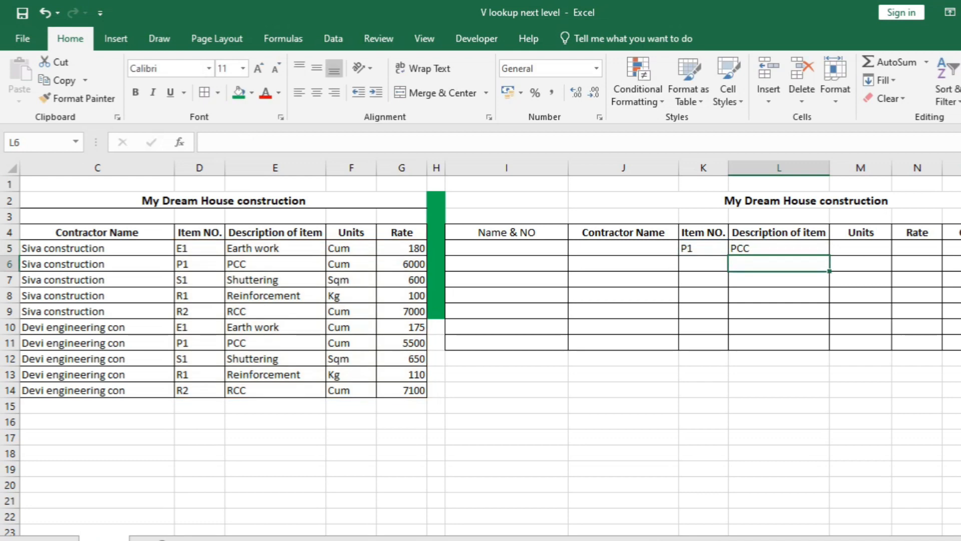
{"action": "left_click", "coordinate": [798, 249]}
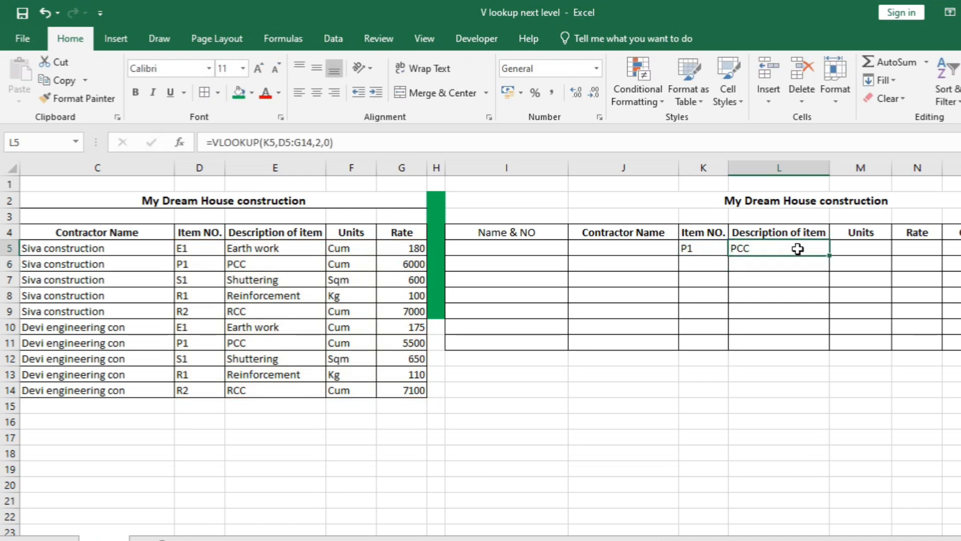
Step: Look up the item rate in N5 of the second table with the formula =VLOOKUP(K5,D5:G14,4,0)
{"action": "left_click", "coordinate": [859, 248]}
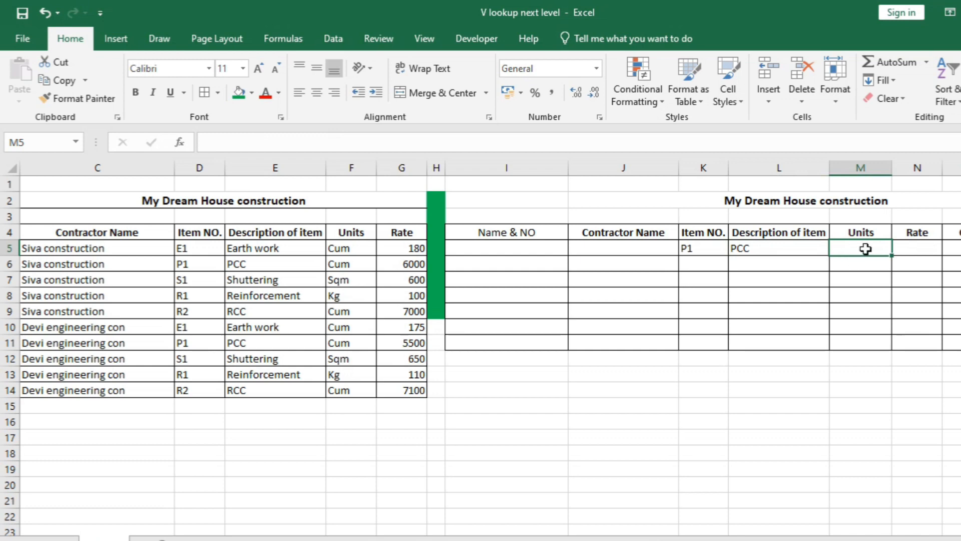
{"action": "left_click", "coordinate": [910, 251]}
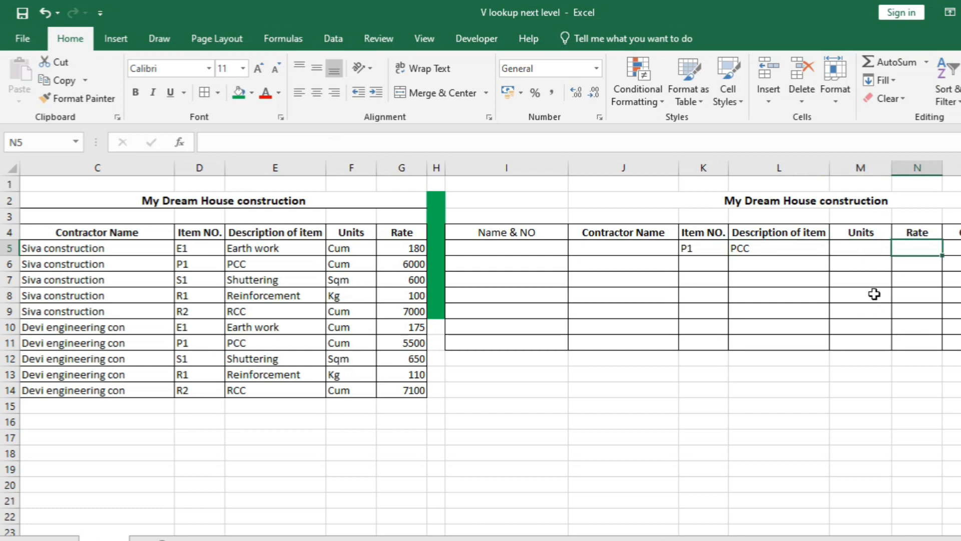
{"action": "type", "text": "="}
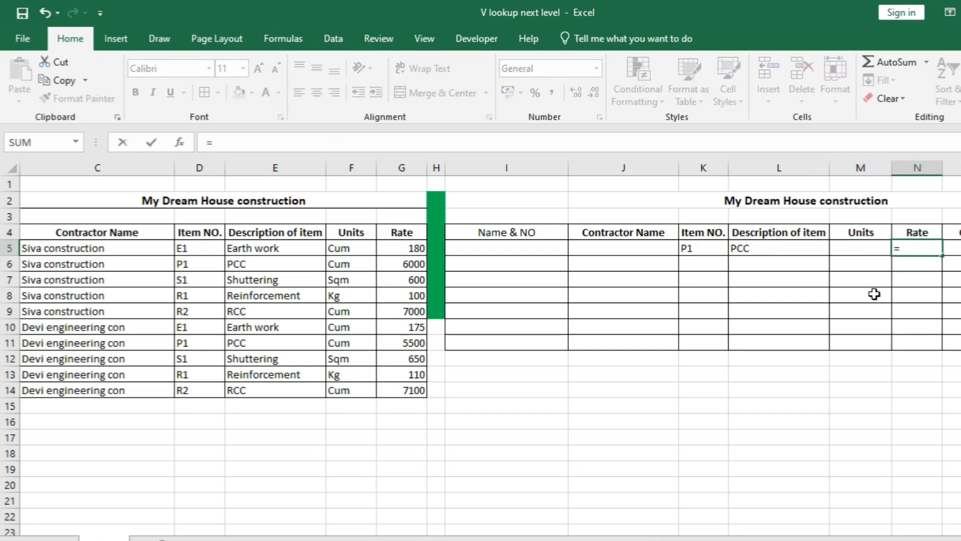
{"action": "type", "text": "vlook"}
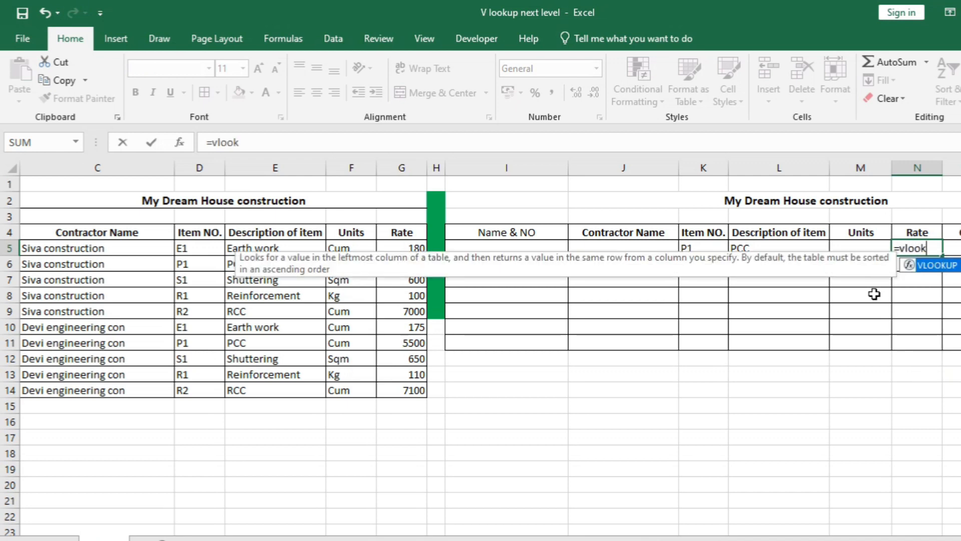
{"action": "type", "text": "up("}
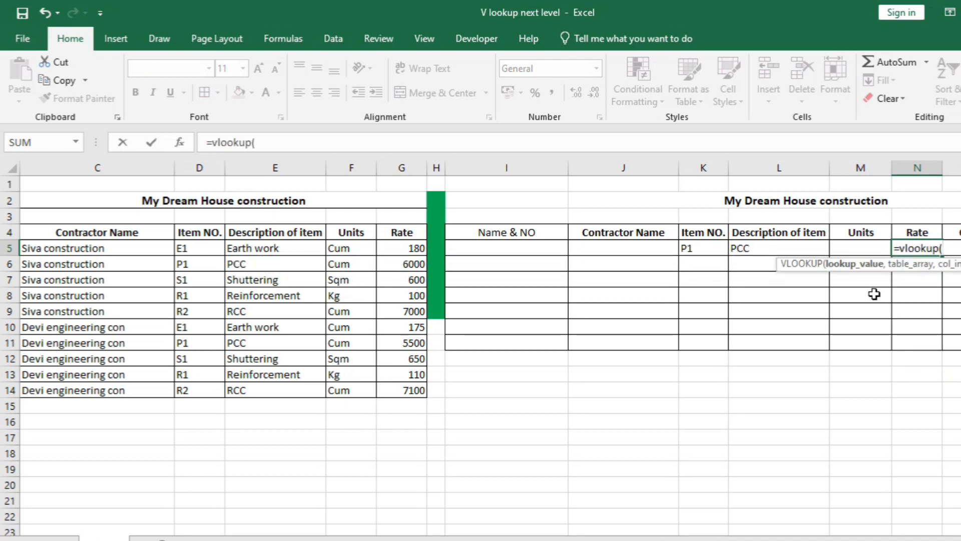
{"action": "left_click", "coordinate": [705, 249]}
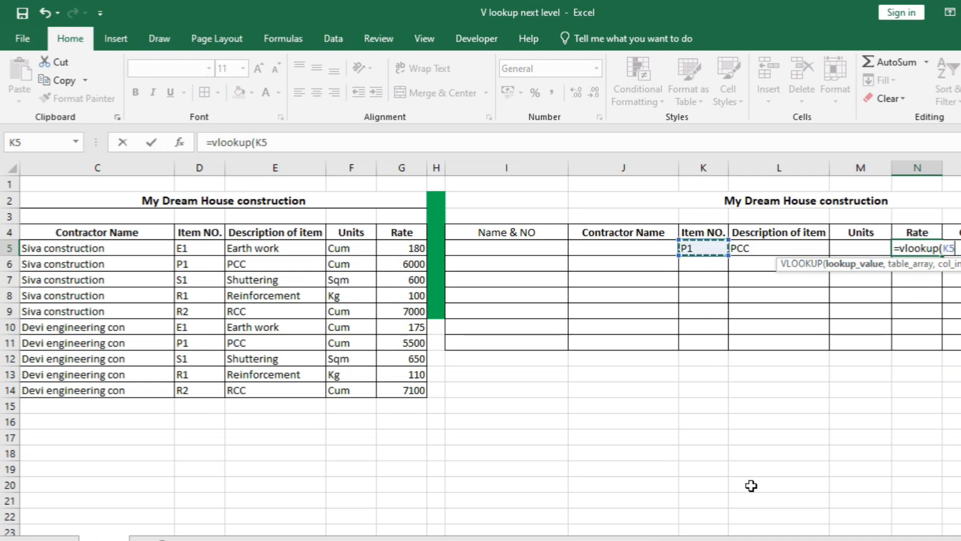
{"action": "type", "text": ","}
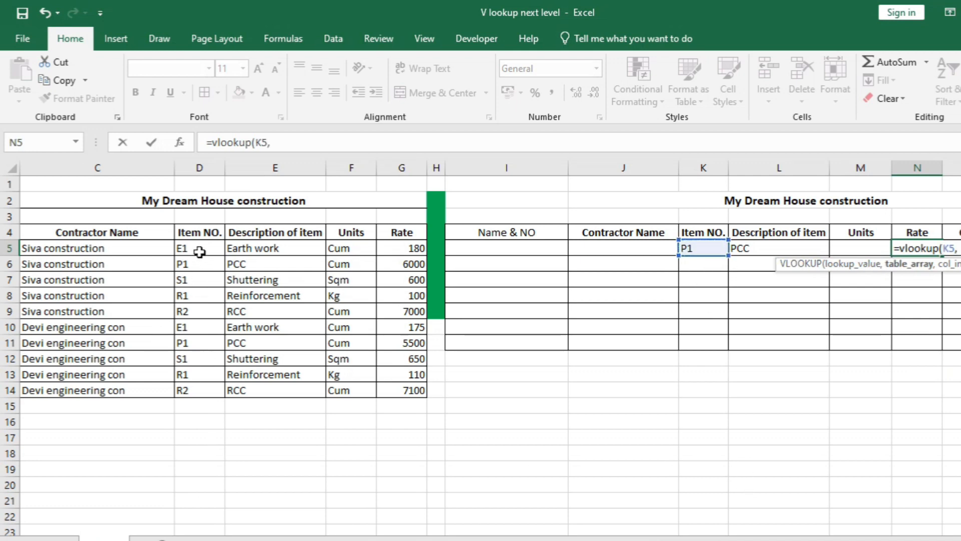
{"action": "left_click_drag", "start_coordinate": [200, 249], "coordinate": [416, 393]}
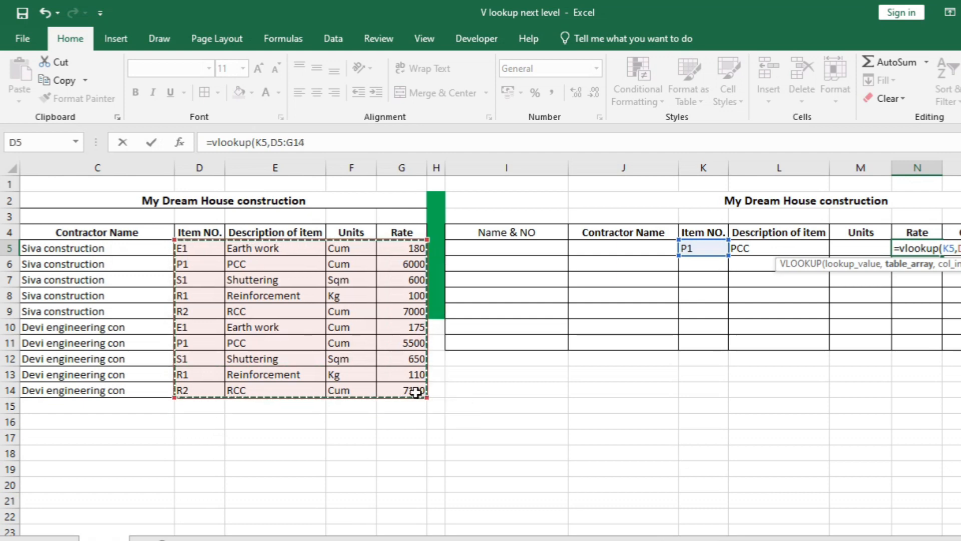
{"action": "type", "text": ","}
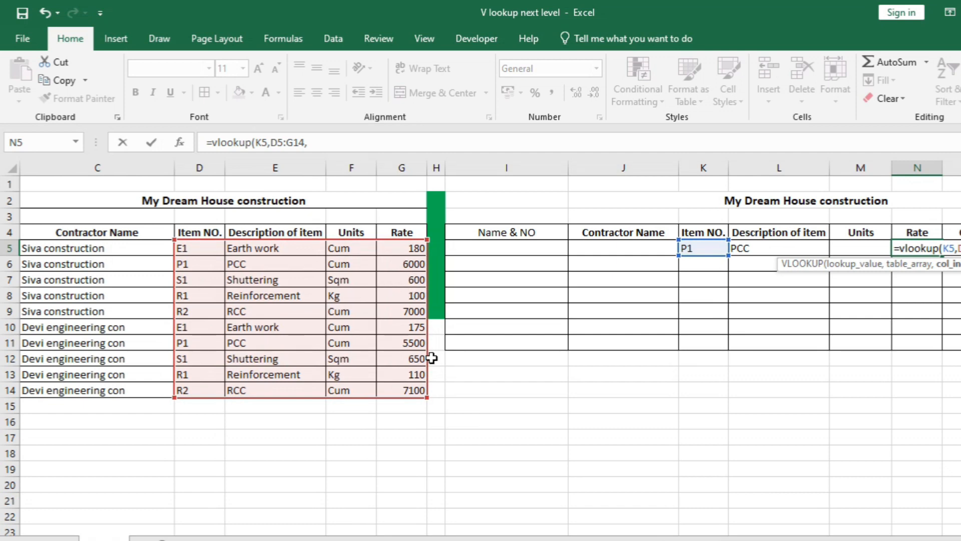
{"action": "type", "text": "4,0"}
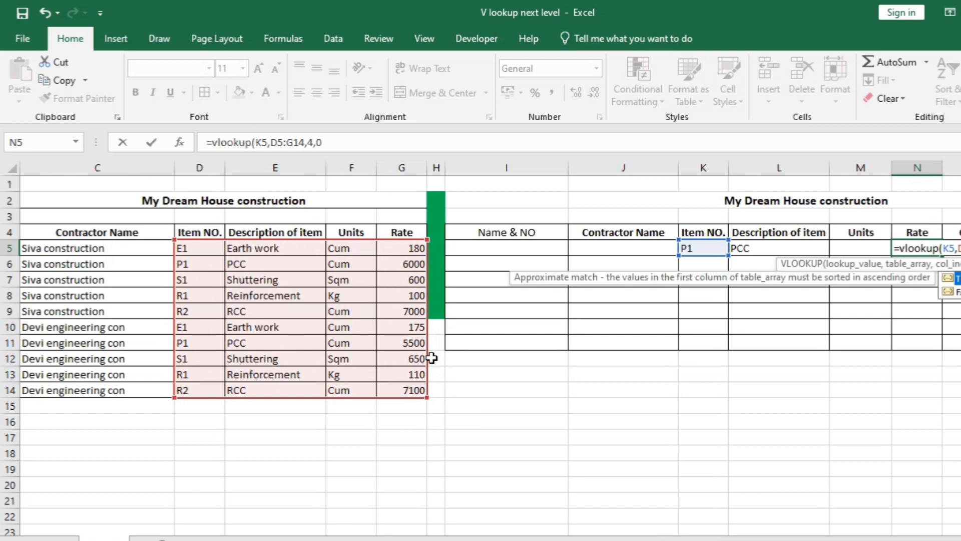
{"action": "type", "text": ")"}
{"action": "key", "text": "Return"}
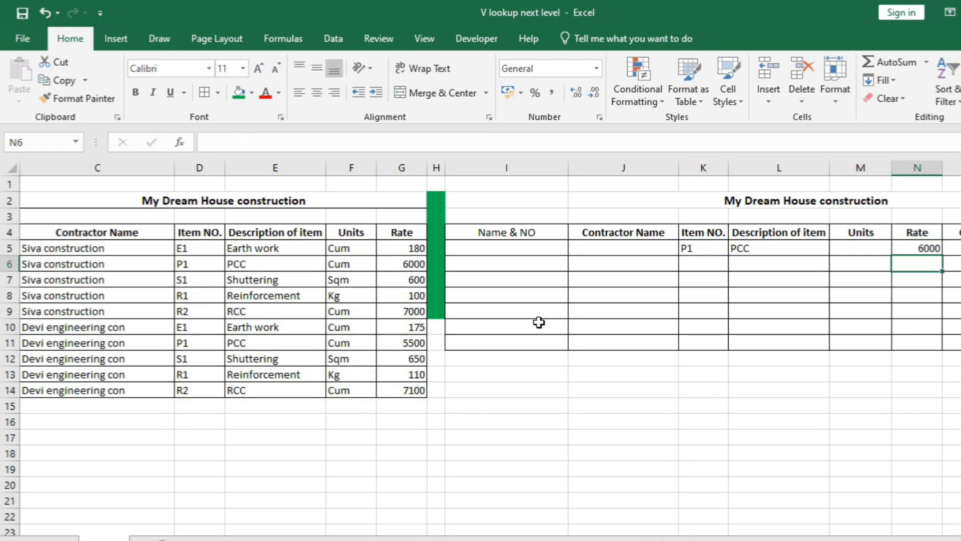
Step: Check the looked-up rate against the first table's PCC rate, and change the item number in K5 to s1
{"action": "left_click", "coordinate": [930, 249]}
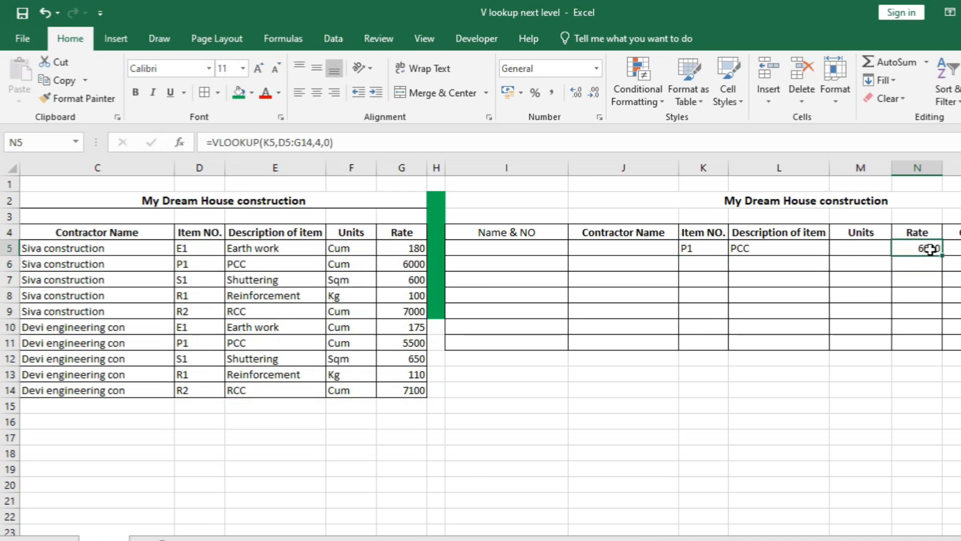
{"action": "left_click", "coordinate": [697, 253]}
{"action": "left_click", "coordinate": [935, 249]}
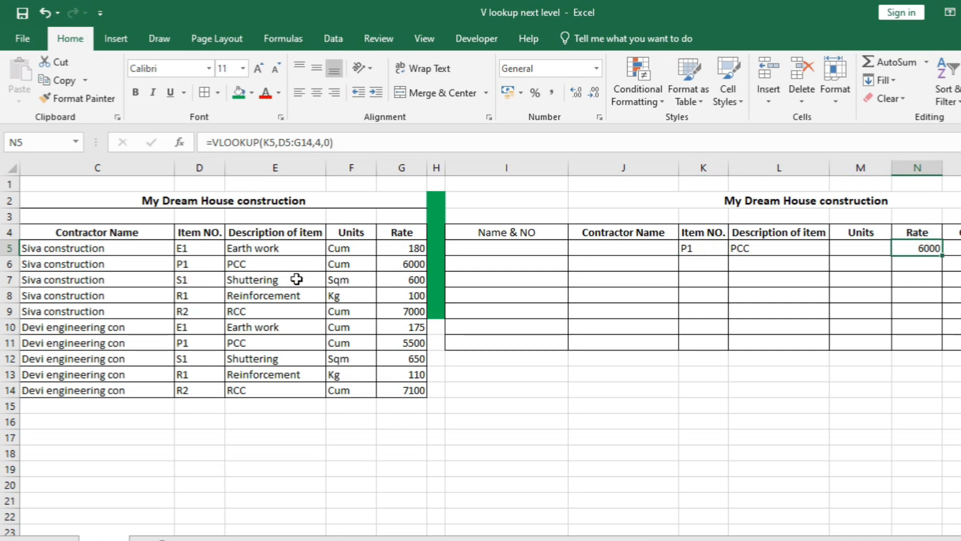
{"action": "left_click", "coordinate": [409, 264]}
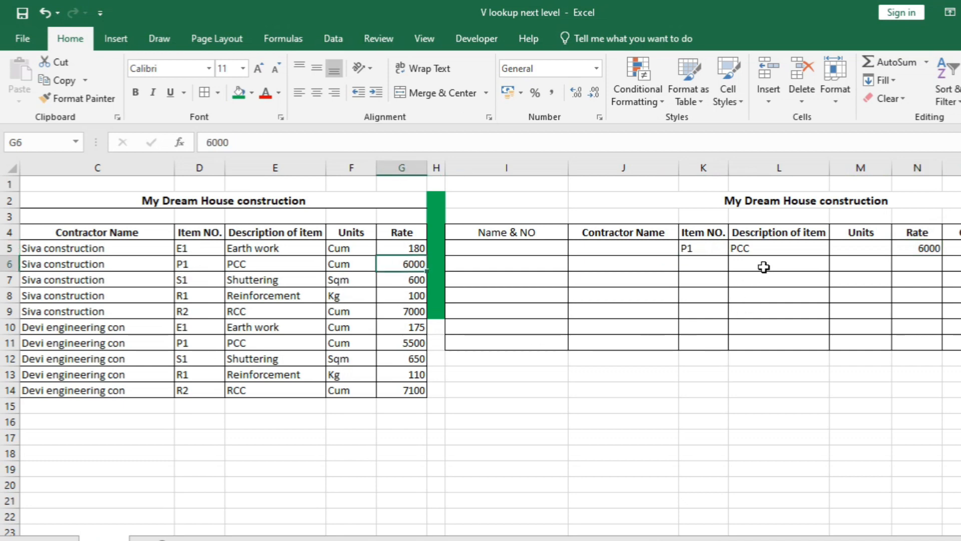
{"action": "left_click", "coordinate": [696, 254]}
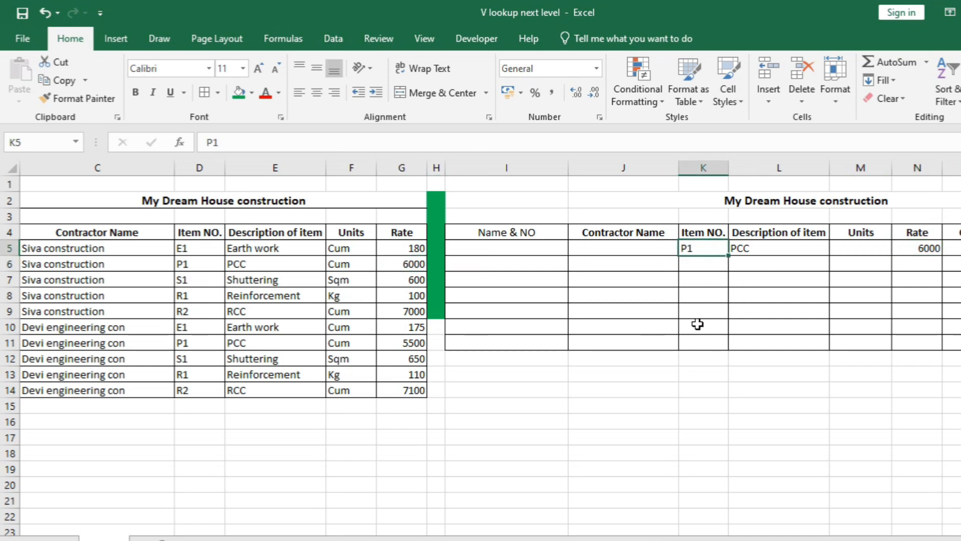
{"action": "type", "text": "s"}
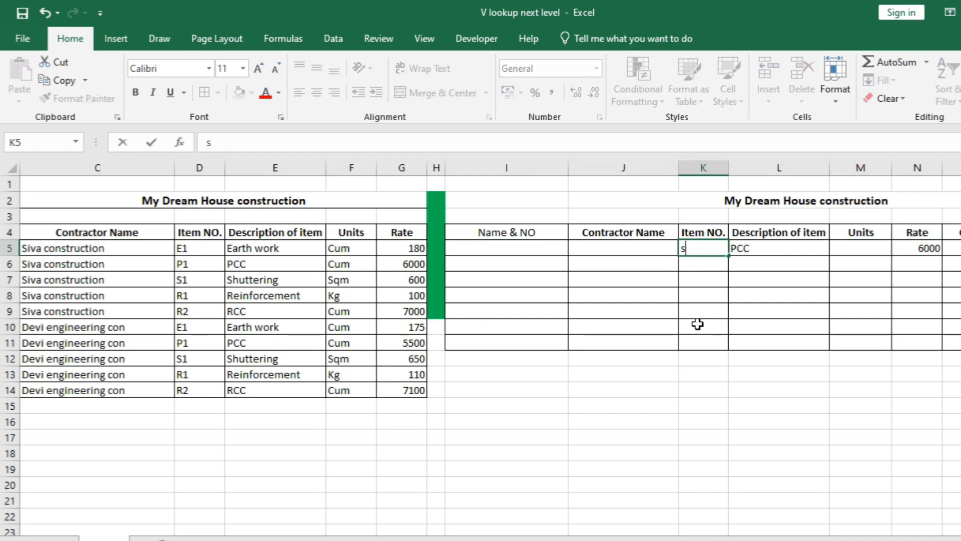
{"action": "type", "text": "1"}
{"action": "key", "text": "Return"}
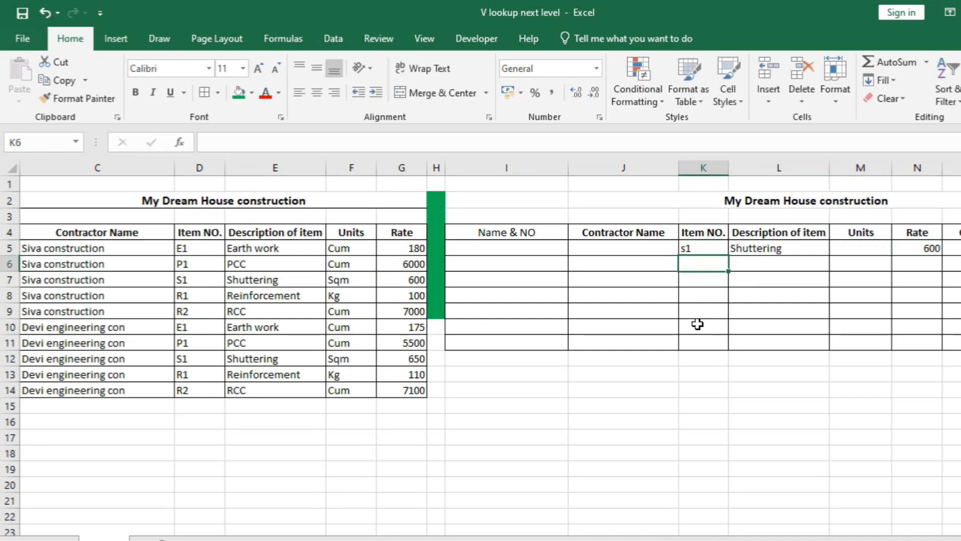
Step: Compare the rate looked up in N5 with both contractors' S1 Shuttering rates in the first table
{"action": "left_click", "coordinate": [928, 252]}
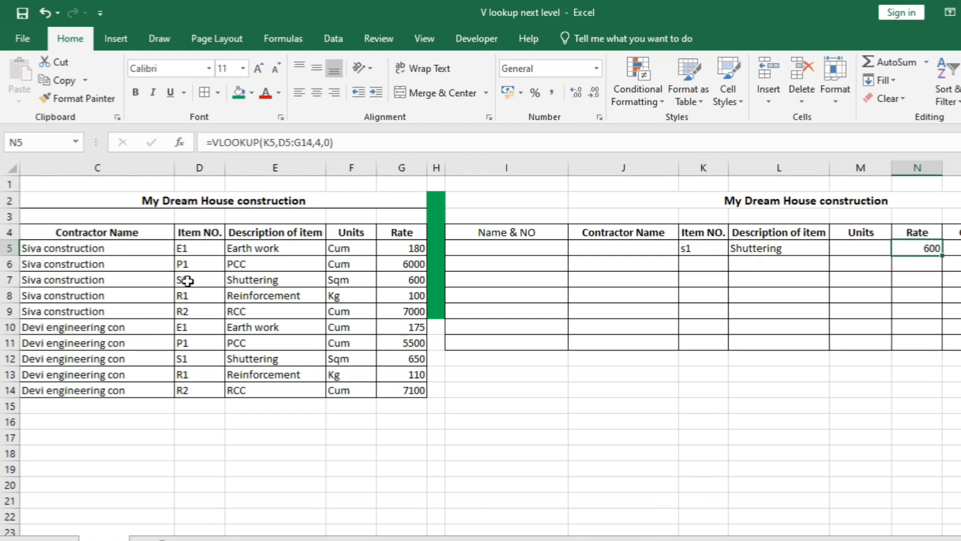
{"action": "left_click", "coordinate": [411, 281]}
{"action": "left_click", "coordinate": [195, 361]}
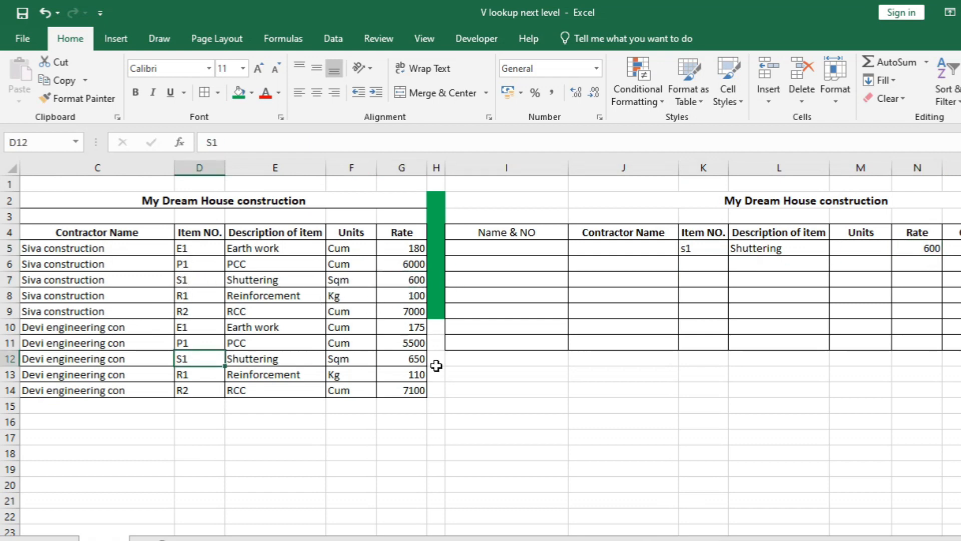
{"action": "left_click", "coordinate": [407, 361]}
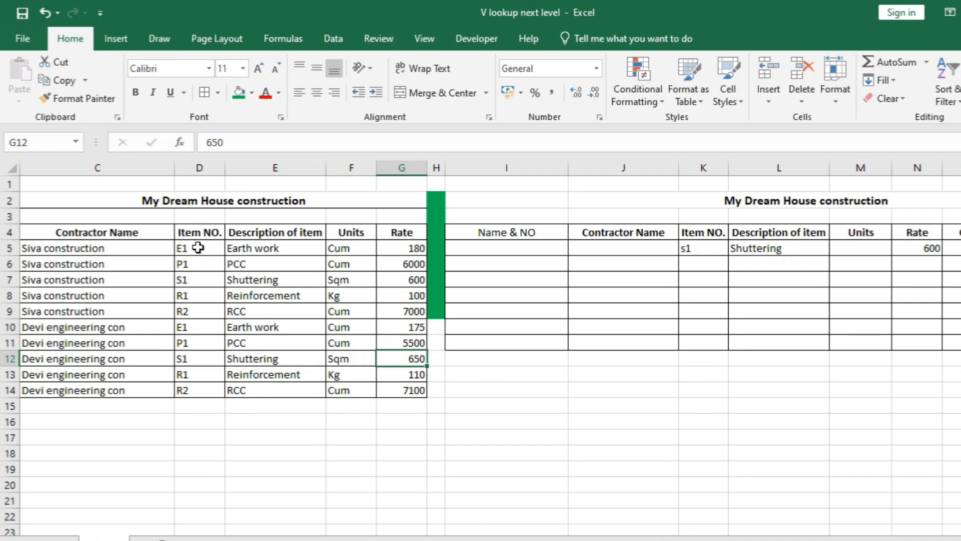
{"action": "left_click", "coordinate": [194, 281]}
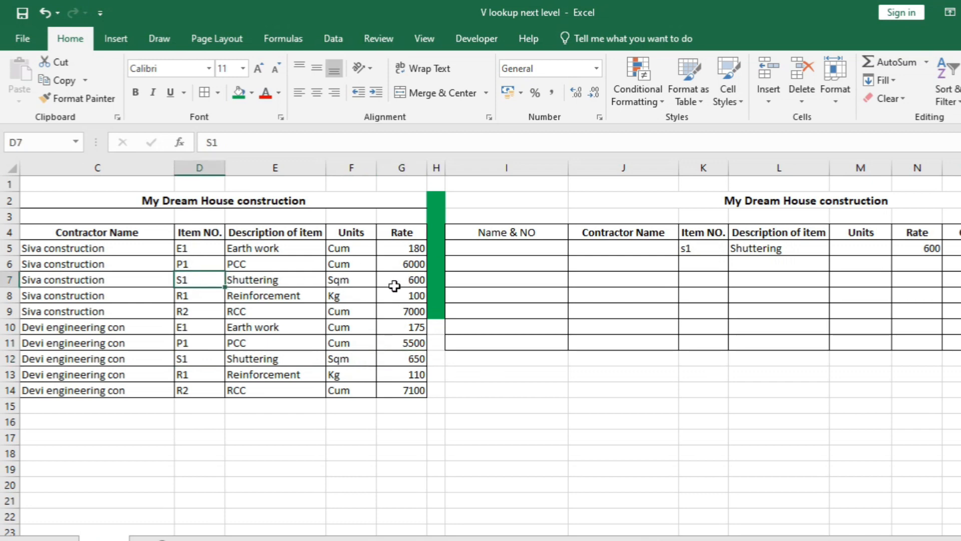
{"action": "left_click", "coordinate": [196, 370]}
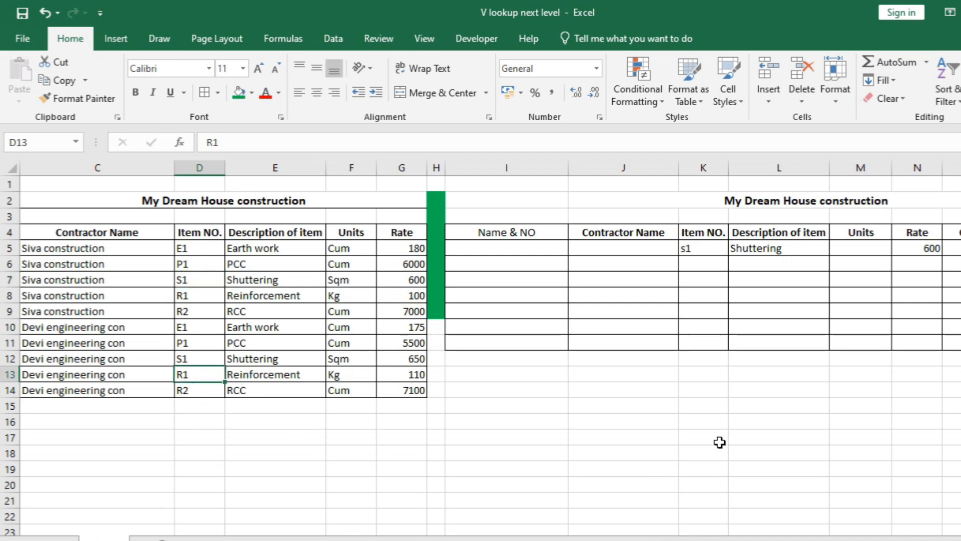
{"action": "left_click", "coordinate": [711, 403]}
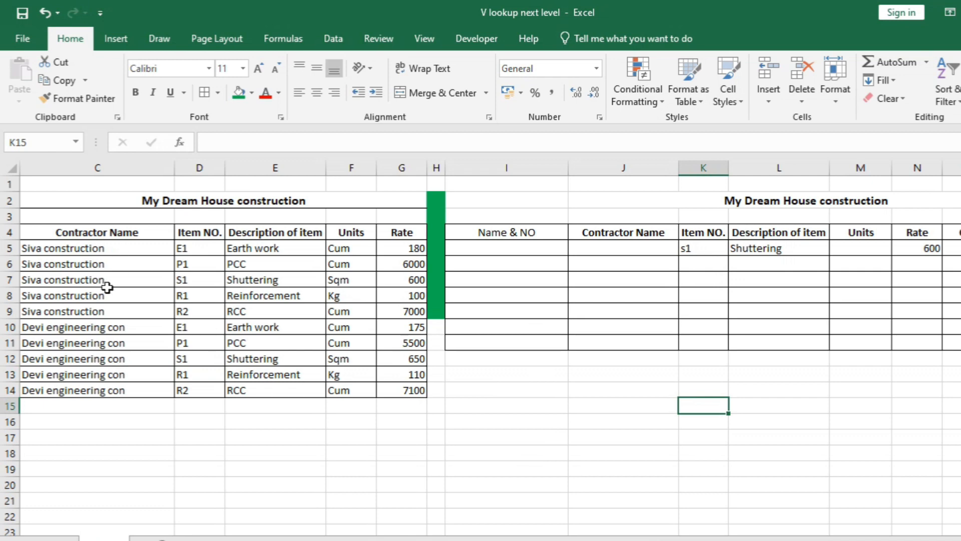
{"action": "left_click", "coordinate": [787, 313]}
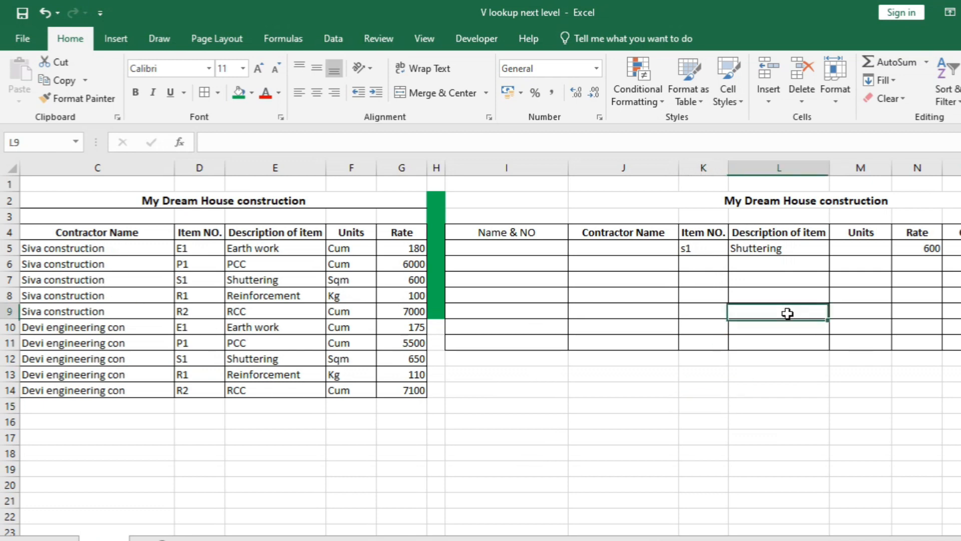
{"action": "left_click", "coordinate": [706, 249]}
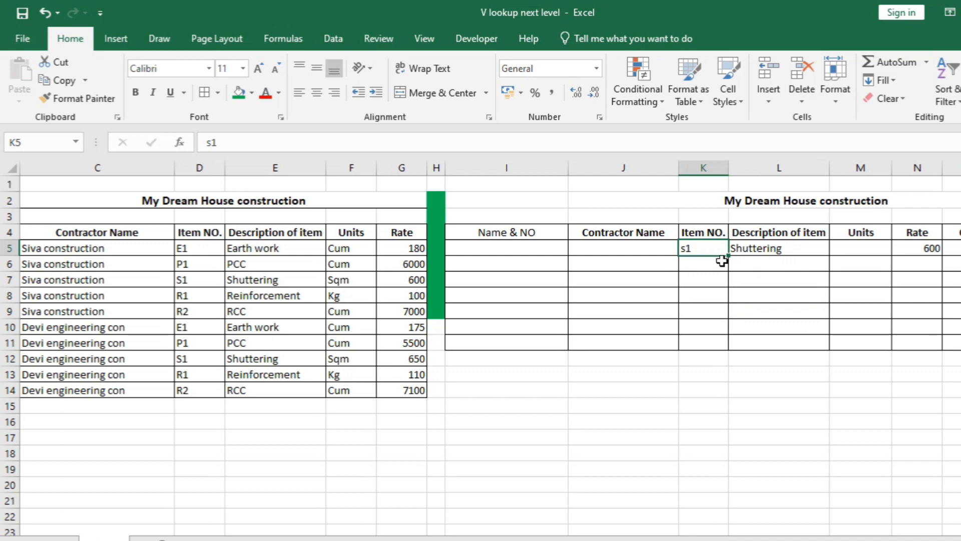
{"action": "left_click", "coordinate": [628, 247]}
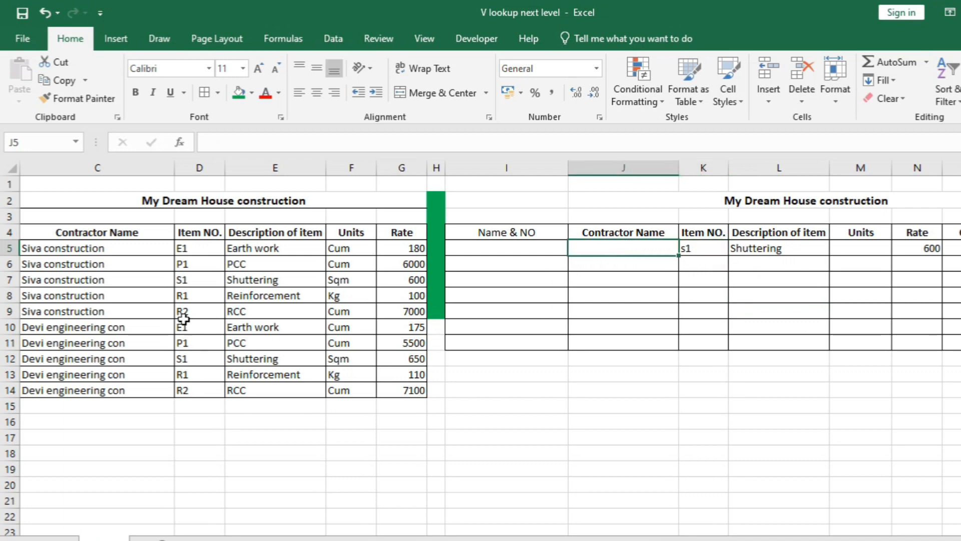
Step: Combine the contractor name and item number in B5 of the first table with the formula =C5&D5
{"action": "left_click_drag", "start_coordinate": [809, 540], "coordinate": [800, 540]}
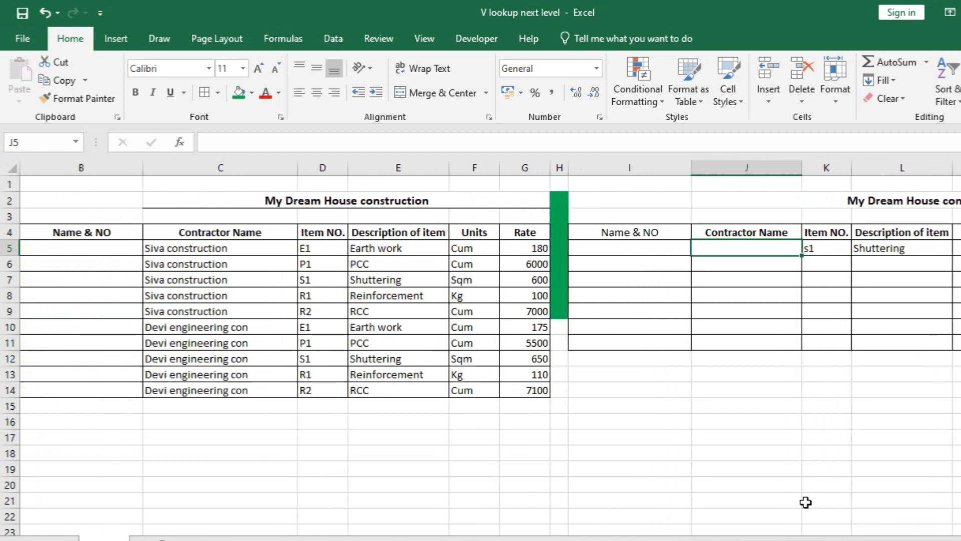
{"action": "scroll", "coordinate": [756, 466], "scroll_direction": "down", "scroll_amount": 1}
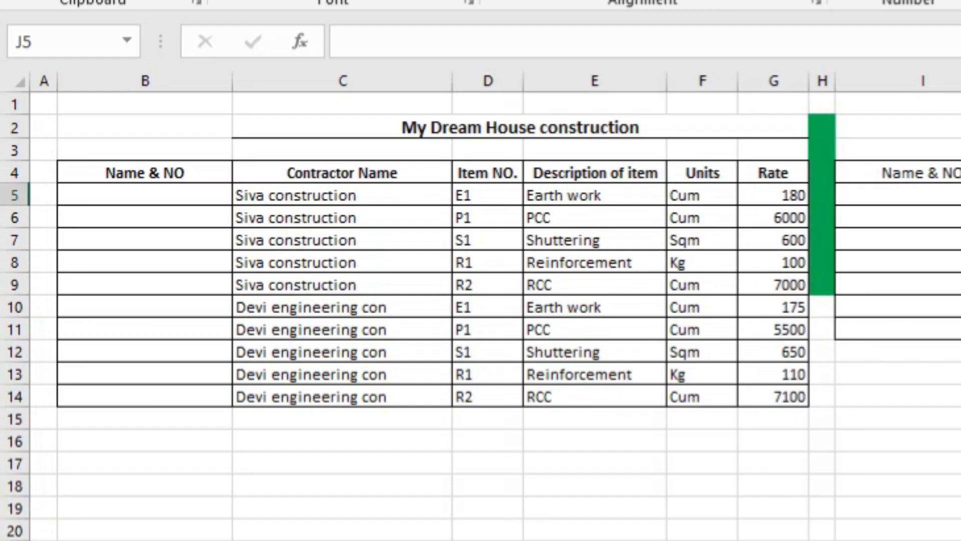
{"action": "left_click", "coordinate": [121, 190]}
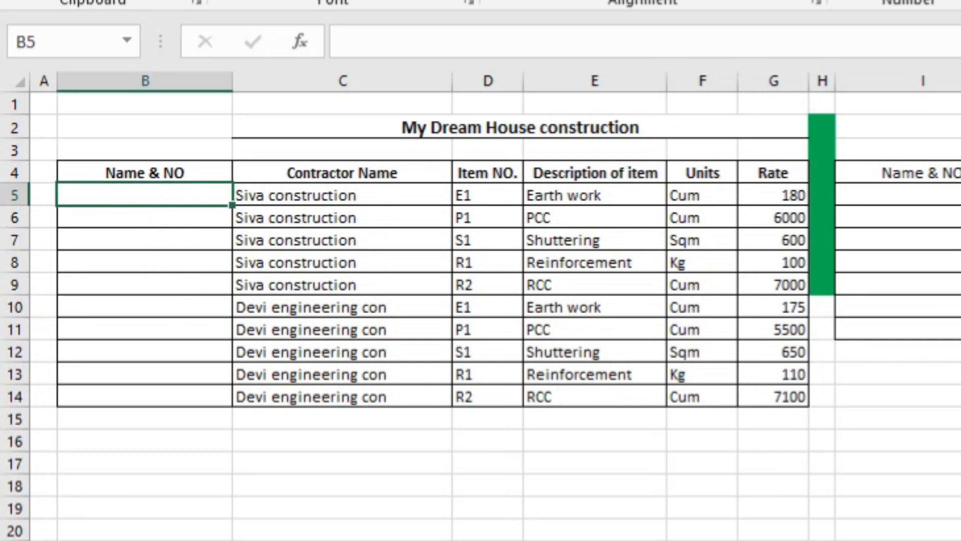
{"action": "type", "text": "="}
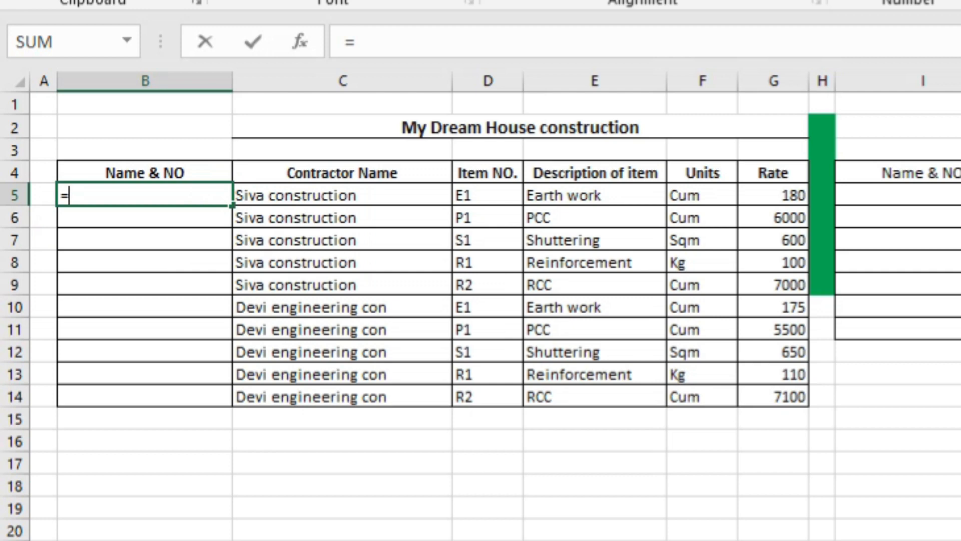
{"action": "left_click", "coordinate": [291, 195]}
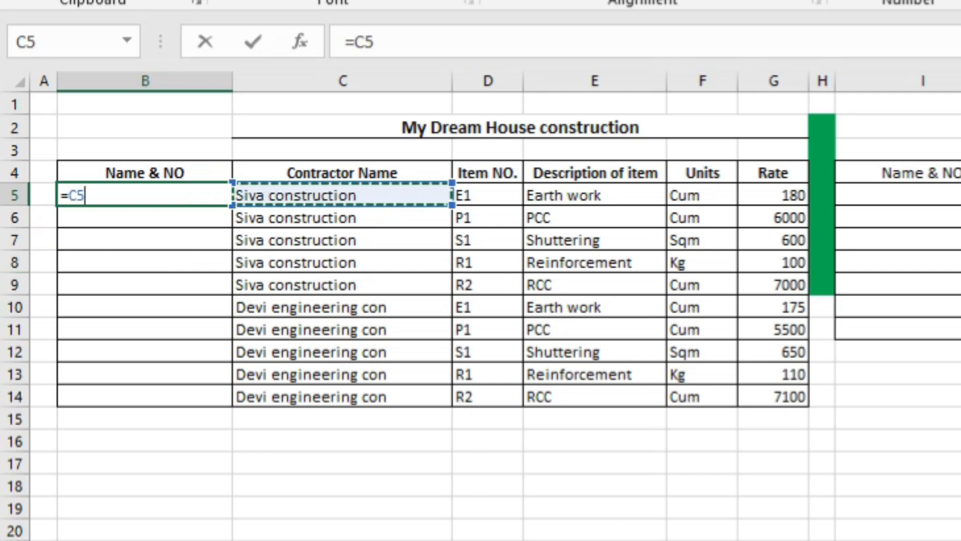
{"action": "type", "text": "&"}
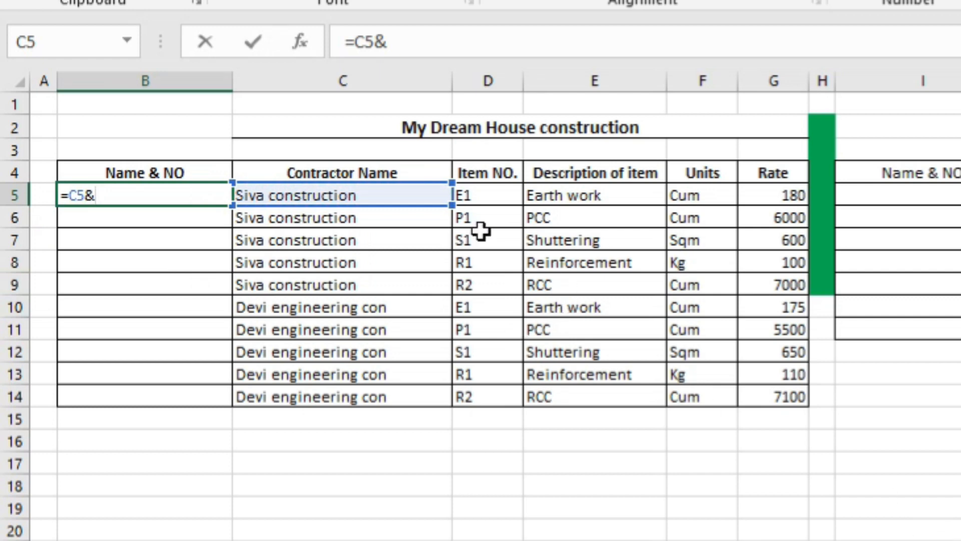
{"action": "left_click", "coordinate": [481, 198]}
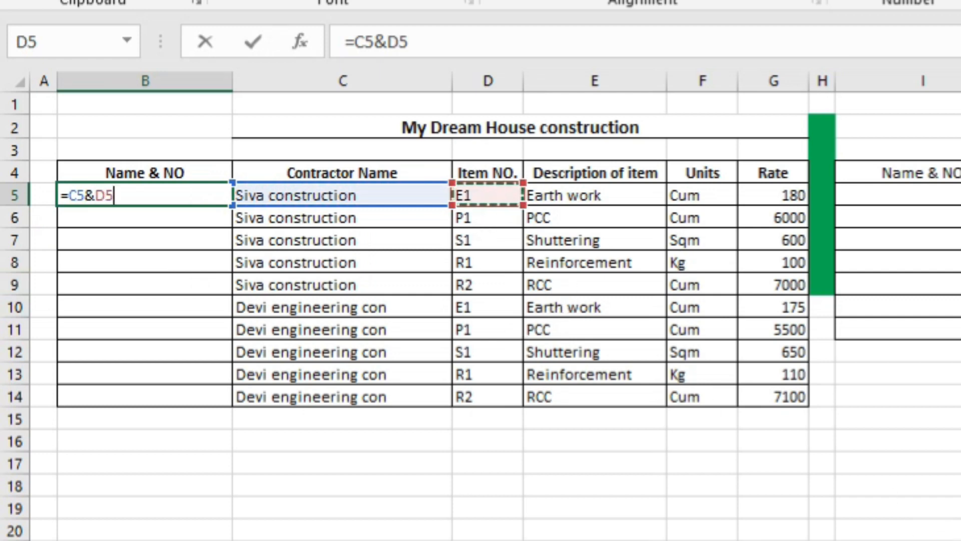
{"action": "key", "text": "Return"}
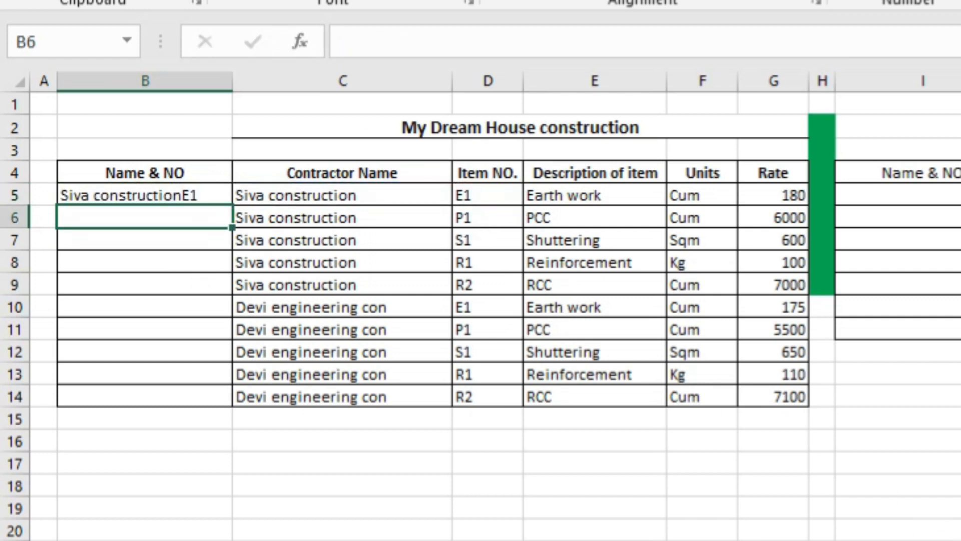
{"action": "left_click", "coordinate": [203, 194]}
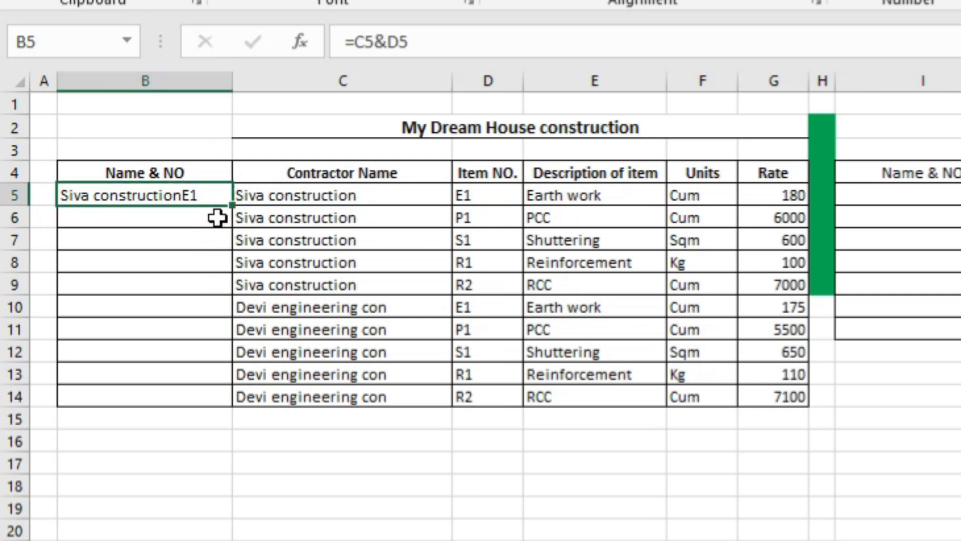
Step: Fill the combined Name & NO formula from B5 down to B14 and check the resulting keys for both contractors
{"action": "left_click_drag", "start_coordinate": [233, 207], "coordinate": [235, 414]}
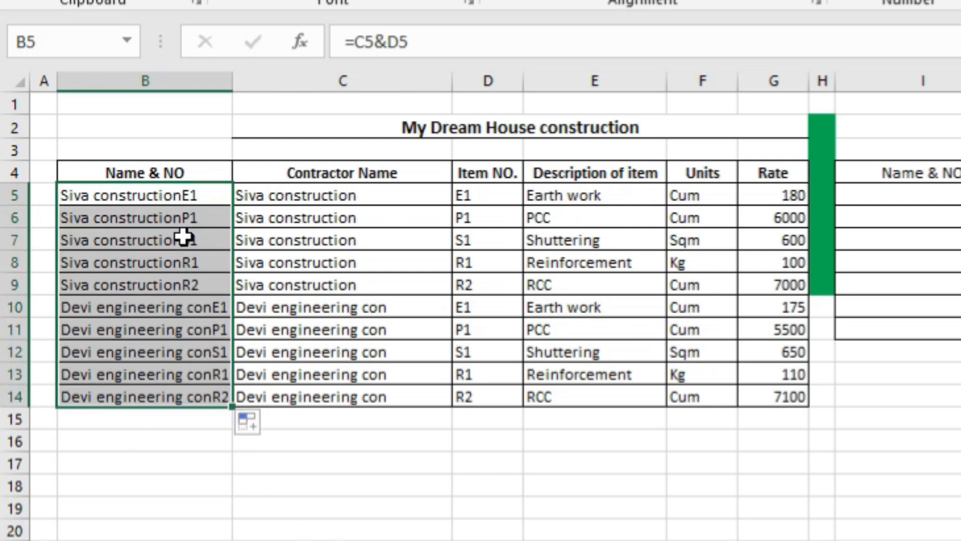
{"action": "scroll", "coordinate": [172, 243], "scroll_direction": "up", "scroll_amount": 3, "text": "ctrl"}
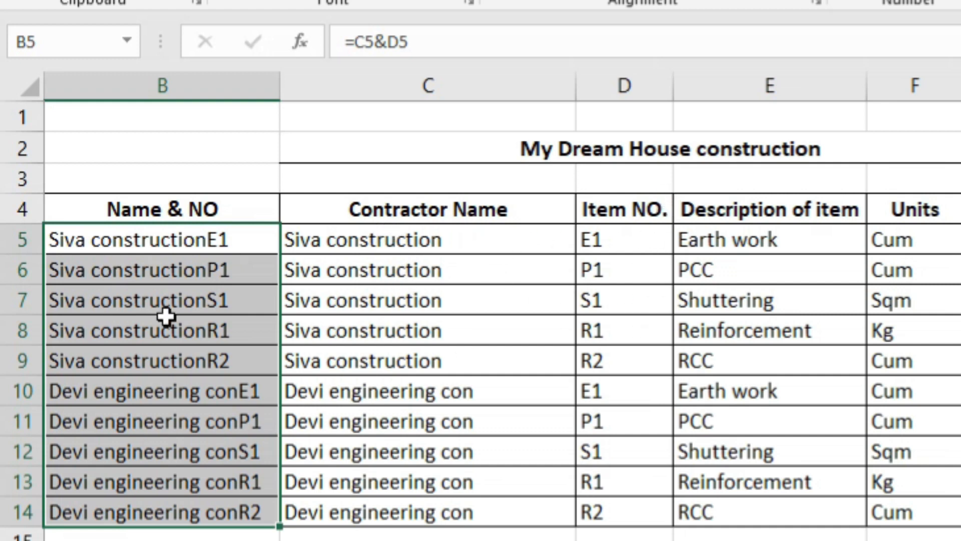
{"action": "left_click", "coordinate": [960, 540]}
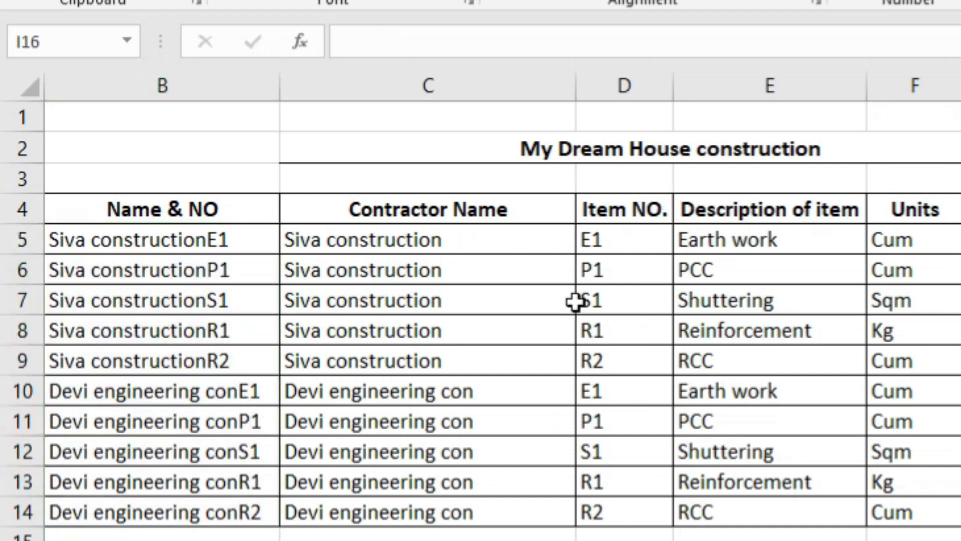
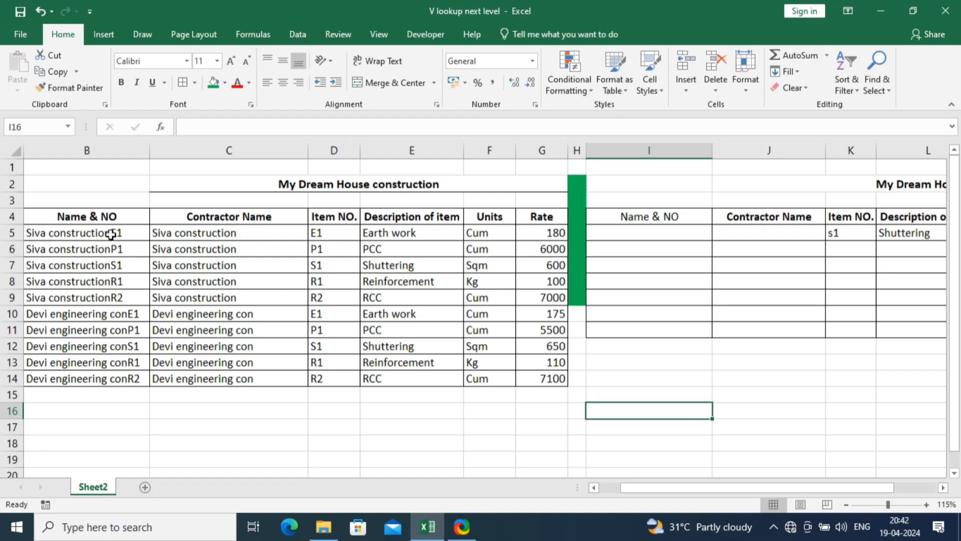
{"action": "left_click", "coordinate": [111, 233]}
{"action": "left_click", "coordinate": [116, 315]}
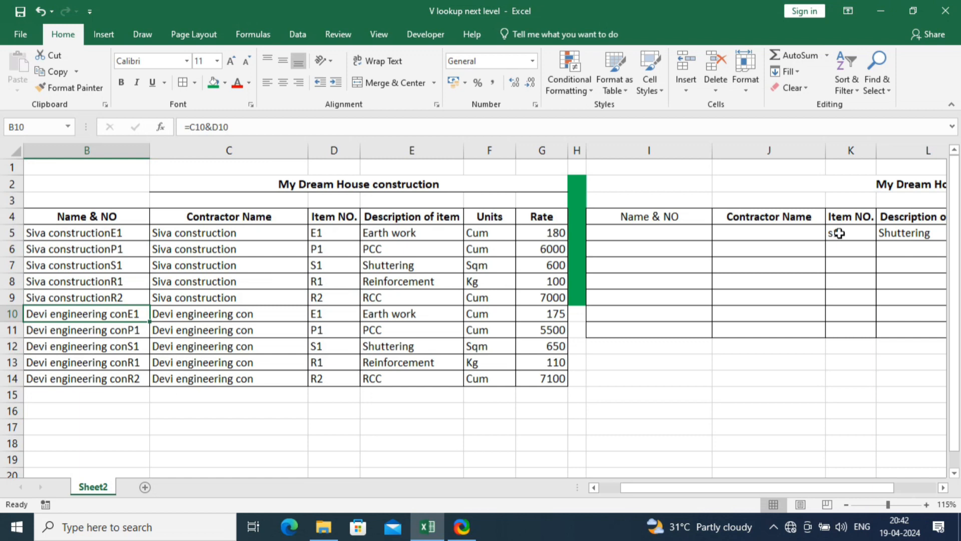
Step: Change the lookup value of the description VLOOKUP in L5 to the Name & NO cell I5
{"action": "left_click", "coordinate": [777, 238]}
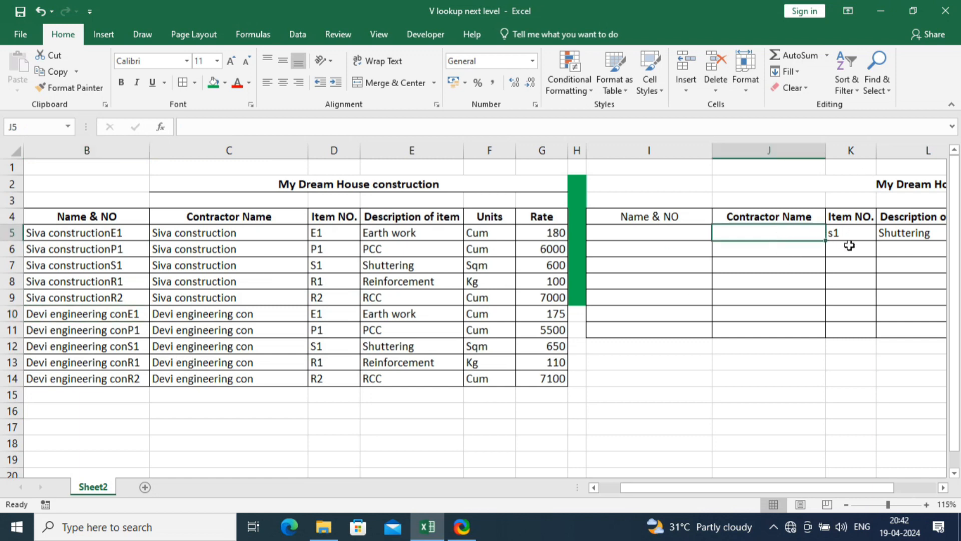
{"action": "key", "text": "Left"}
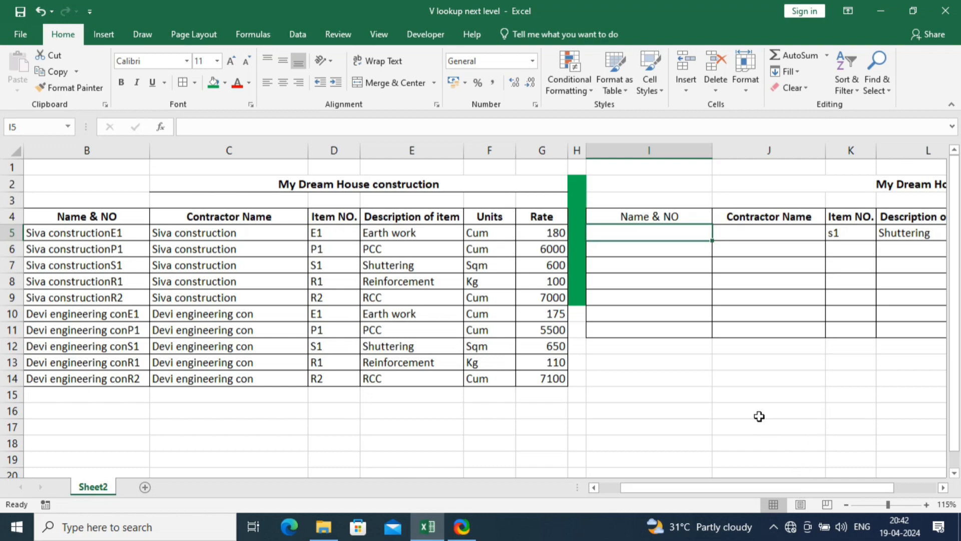
{"action": "scroll", "coordinate": [634, 366], "scroll_direction": "down", "scroll_amount": 3}
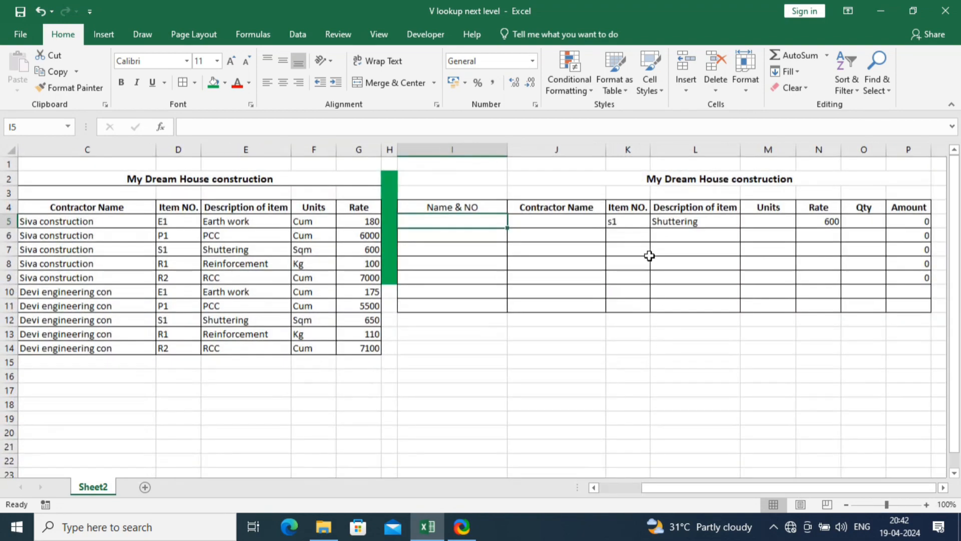
{"action": "left_click", "coordinate": [627, 218]}
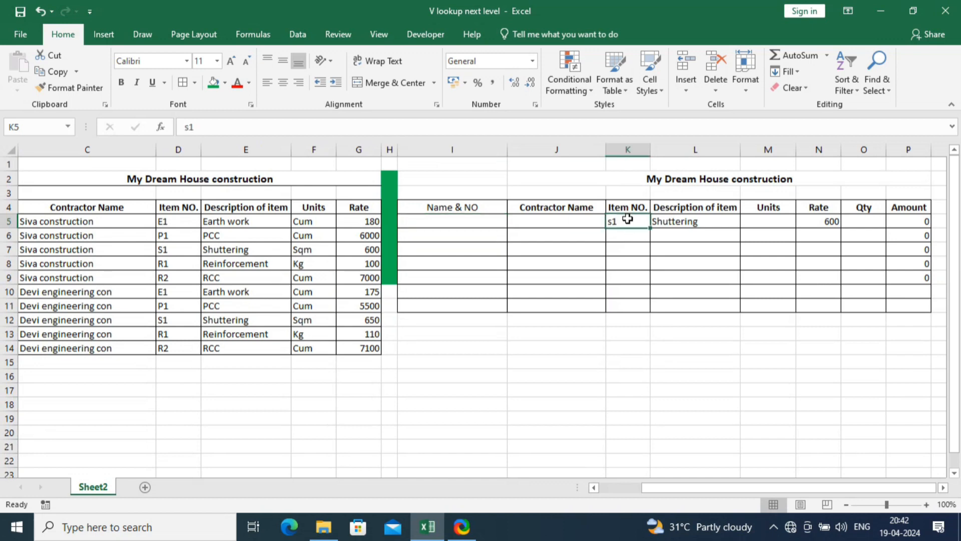
{"action": "double_click", "coordinate": [684, 224]}
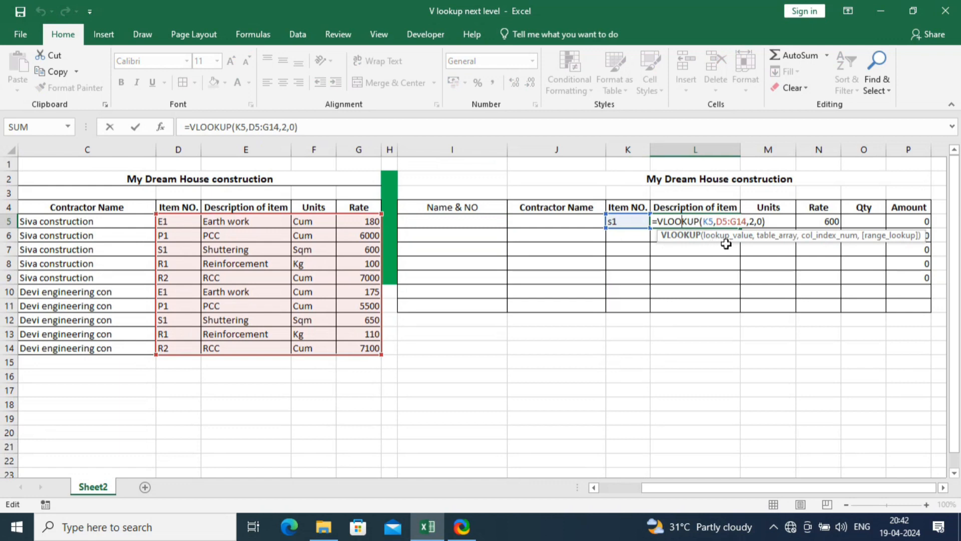
{"action": "left_click", "coordinate": [705, 221]}
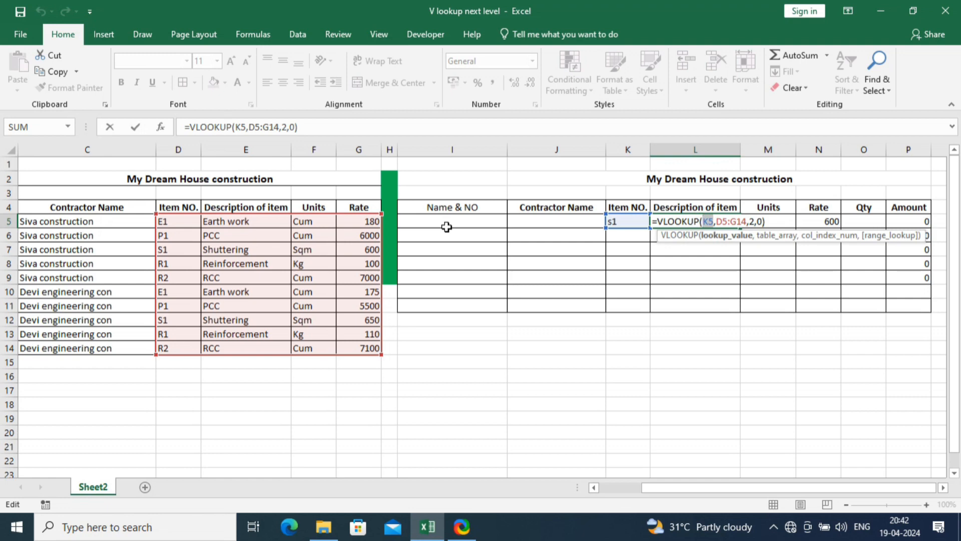
{"action": "key", "text": "BackSpace"}
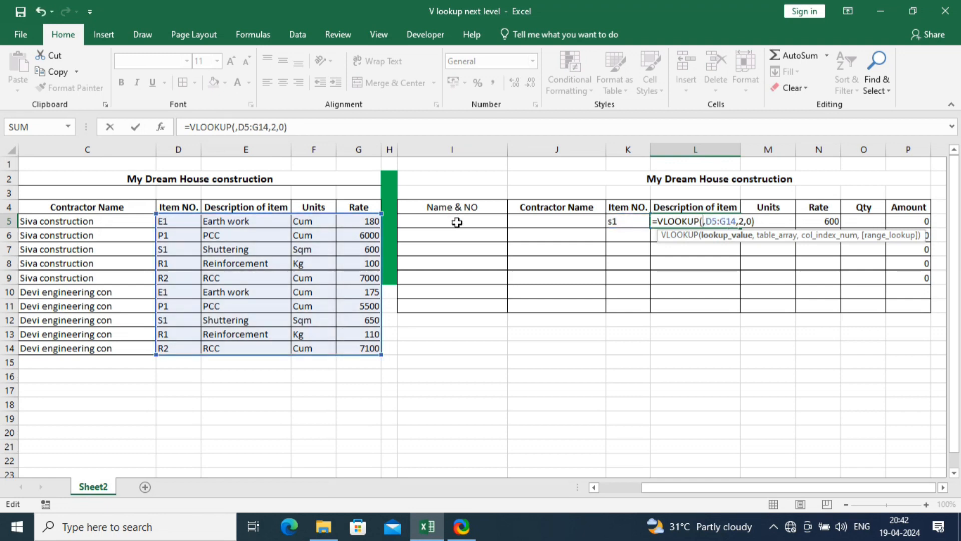
{"action": "left_click", "coordinate": [457, 222]}
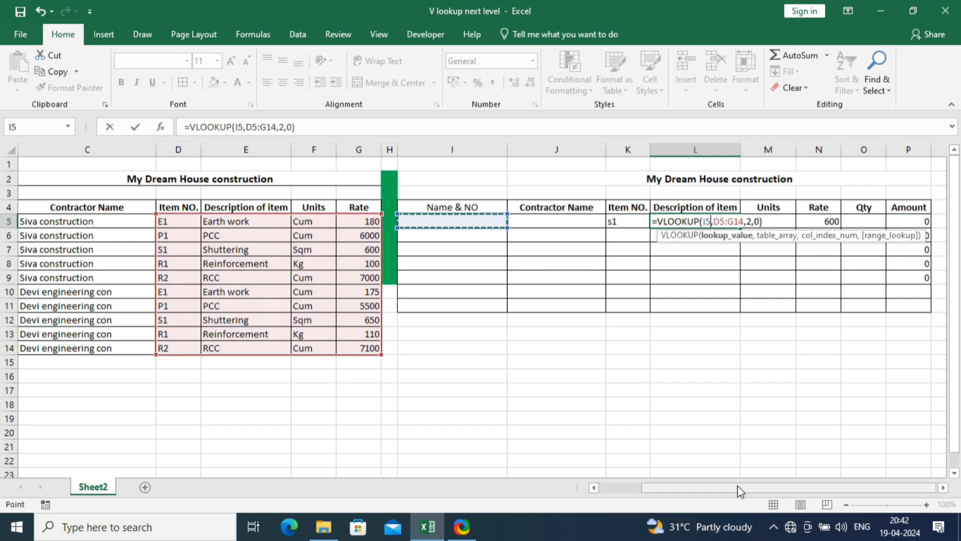
Step: Set the table array of the L5 VLOOKUP to B5:G14 and its column index to 4
{"action": "left_click_drag", "start_coordinate": [737, 485], "coordinate": [695, 486]}
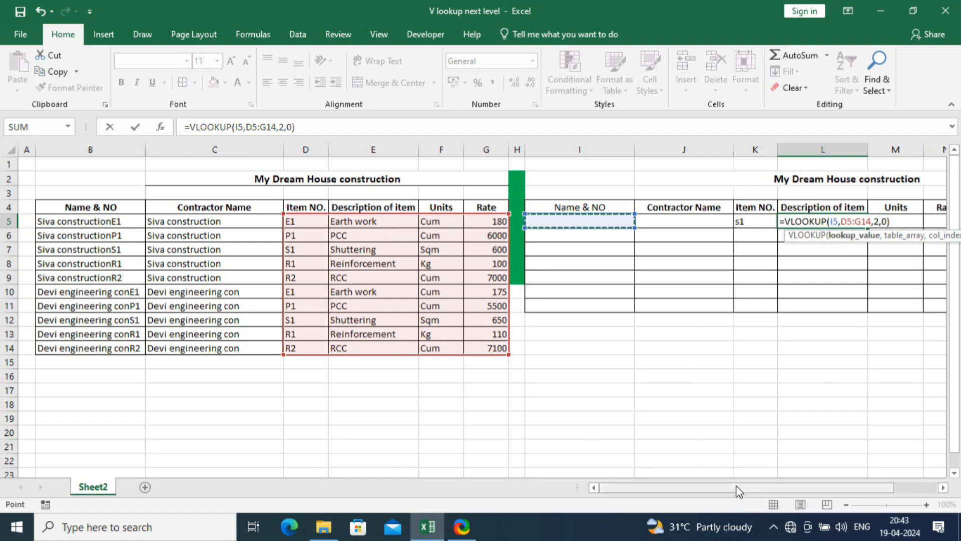
{"action": "left_click_drag", "start_coordinate": [751, 487], "coordinate": [794, 487]}
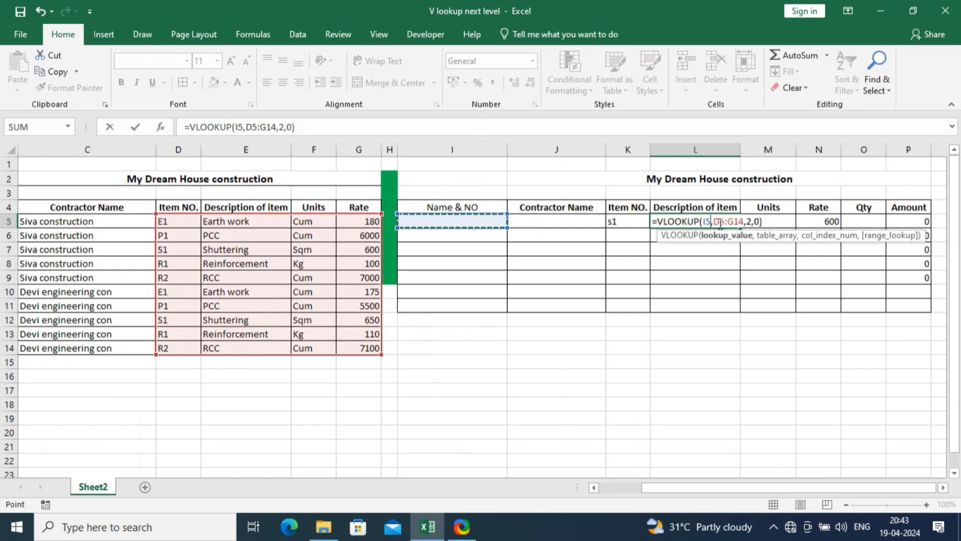
{"action": "left_click", "coordinate": [716, 221]}
{"action": "left_click_drag", "start_coordinate": [717, 221], "coordinate": [745, 223]}
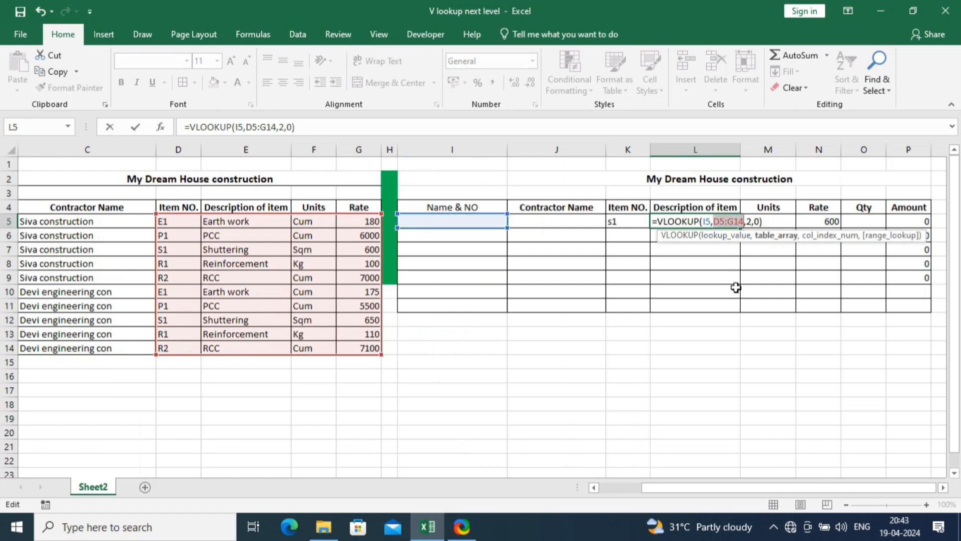
{"action": "key", "text": "BackSpace"}
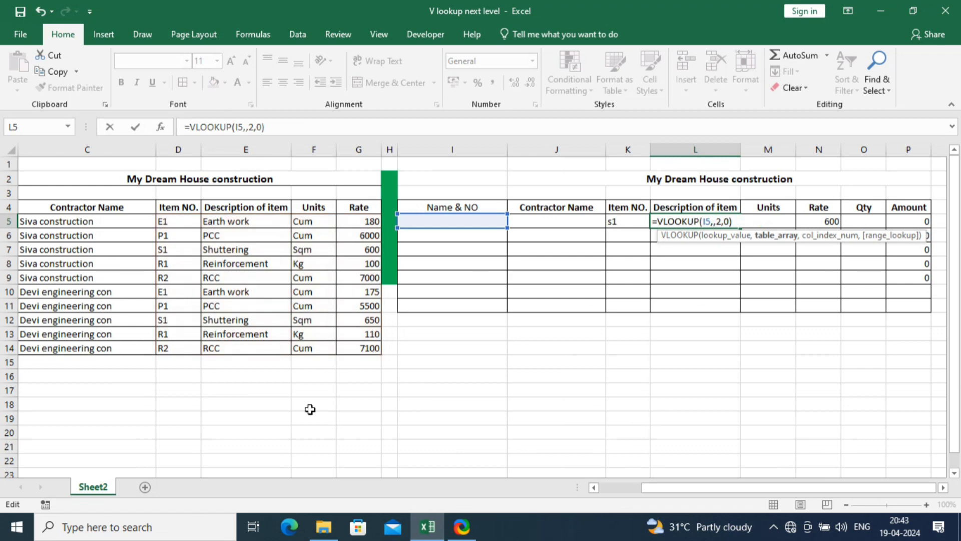
{"action": "left_click_drag", "start_coordinate": [678, 488], "coordinate": [635, 487]}
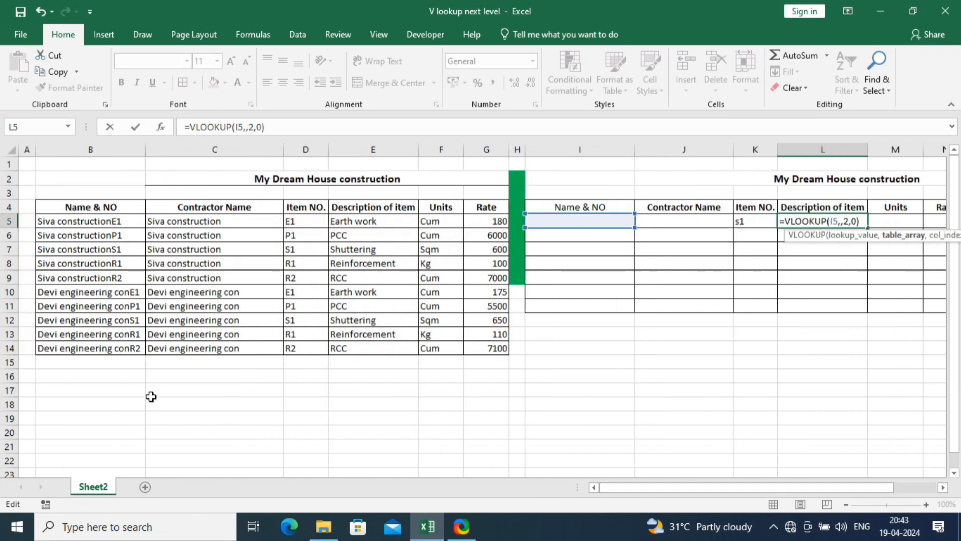
{"action": "left_click_drag", "start_coordinate": [65, 221], "coordinate": [475, 349]}
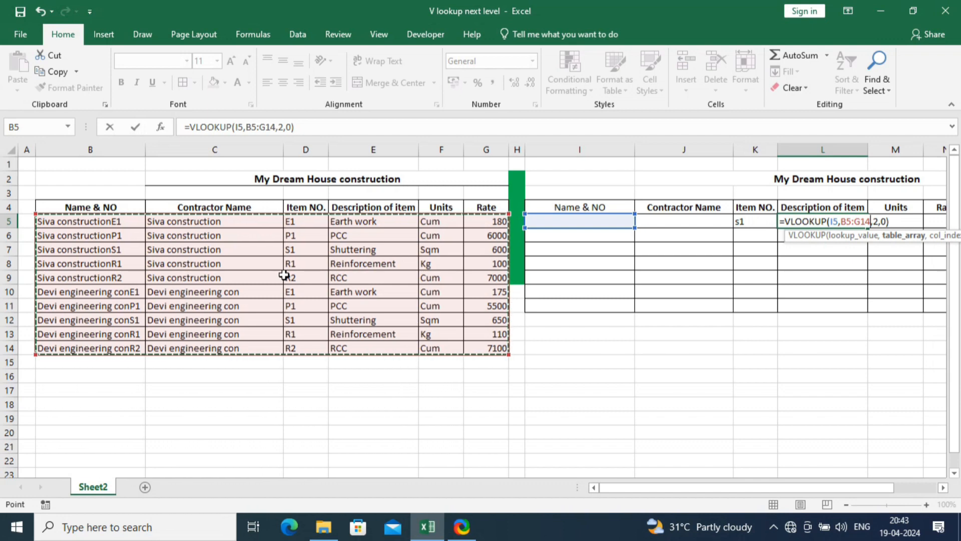
{"action": "left_click", "coordinate": [880, 222]}
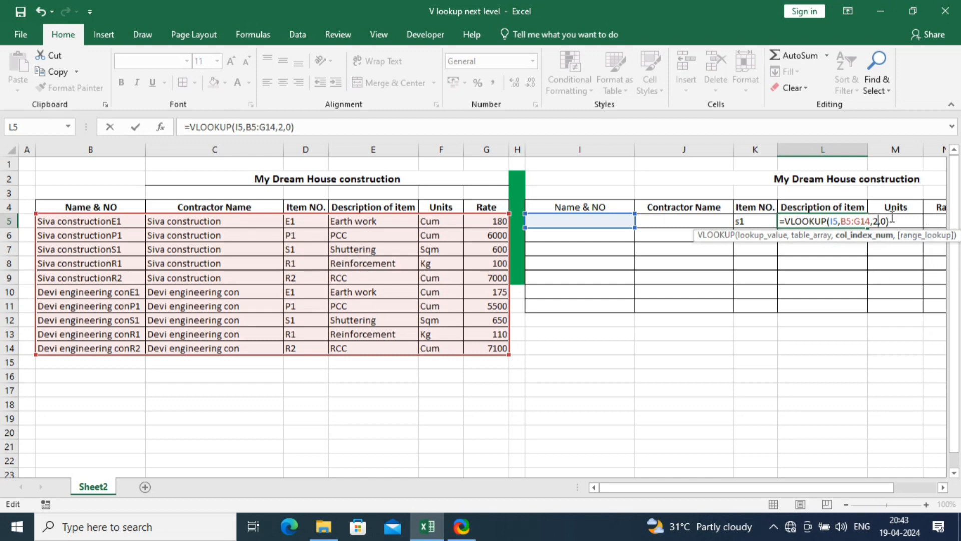
{"action": "type", "text": "4"}
{"action": "key", "text": "Return"}
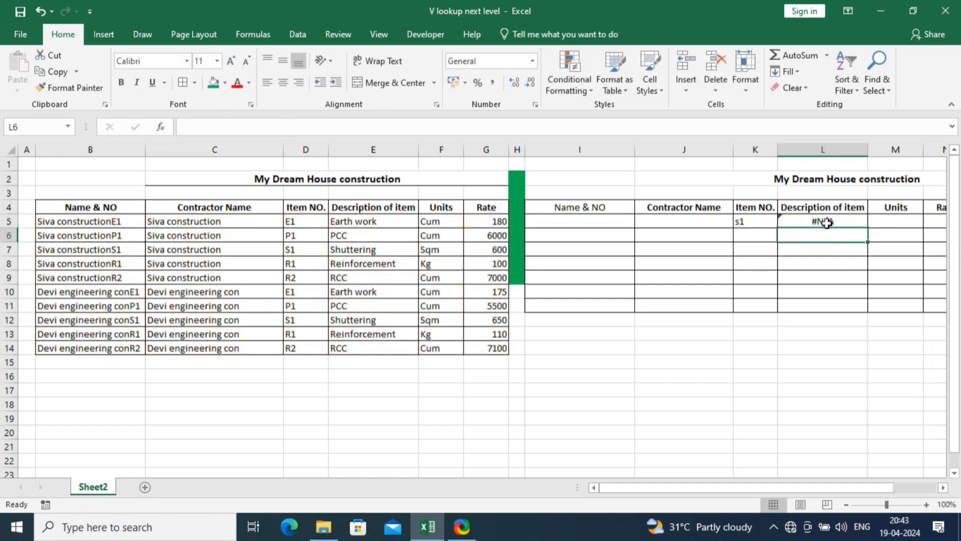
Step: Inspect the VLOOKUP formula in L5, its lookup cell I5 and the combined-key formula in B5
{"action": "double_click", "coordinate": [827, 223]}
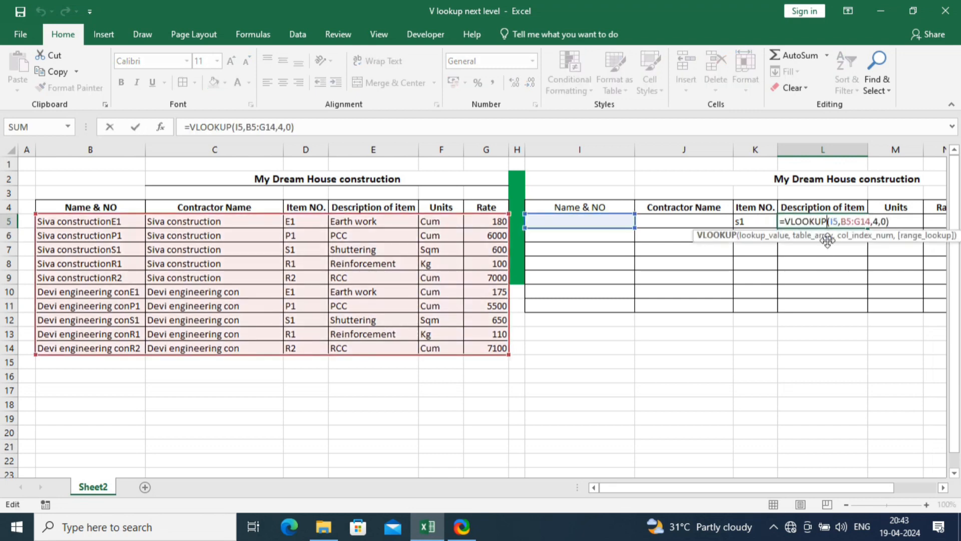
{"action": "key", "text": "Escape"}
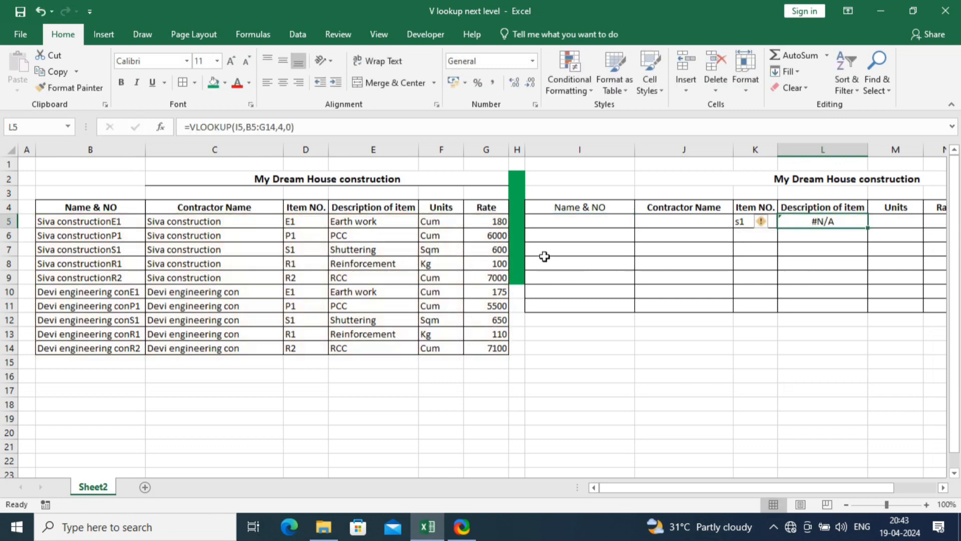
{"action": "left_click", "coordinate": [567, 221]}
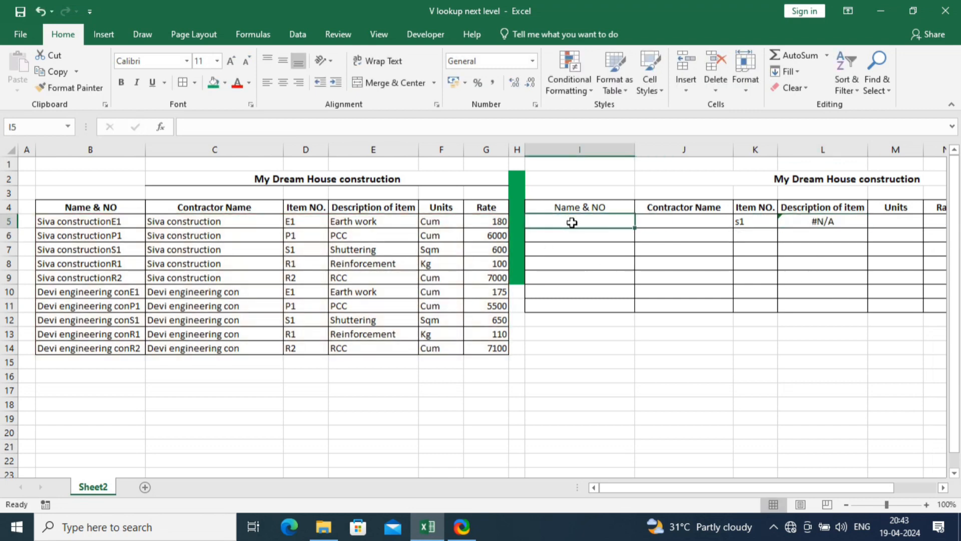
{"action": "double_click", "coordinate": [832, 222]}
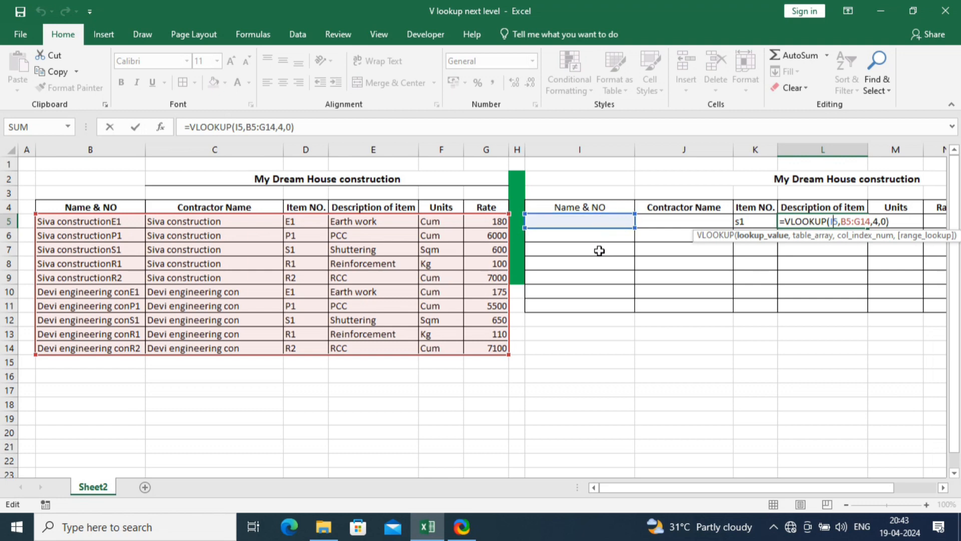
{"action": "key", "text": "Escape"}
{"action": "double_click", "coordinate": [108, 221]}
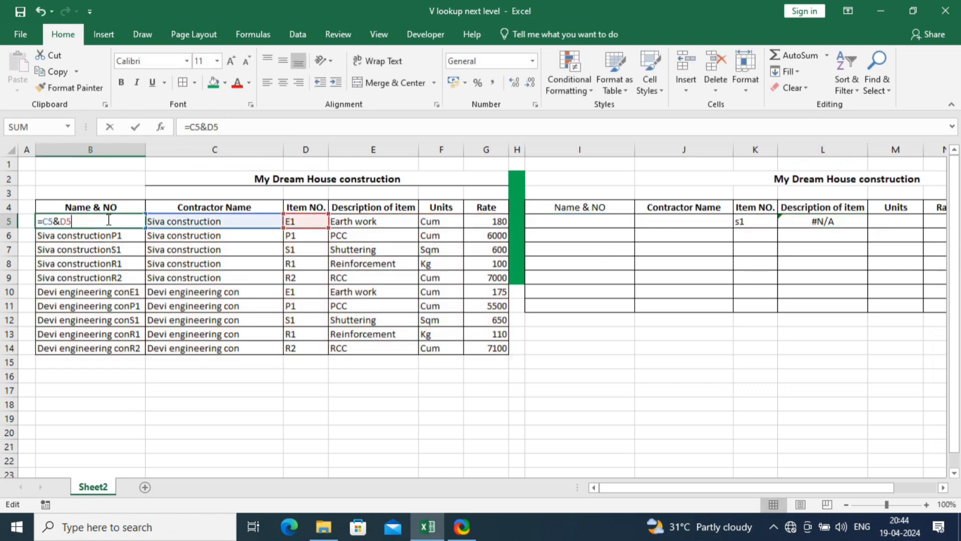
{"action": "key", "text": "Escape"}
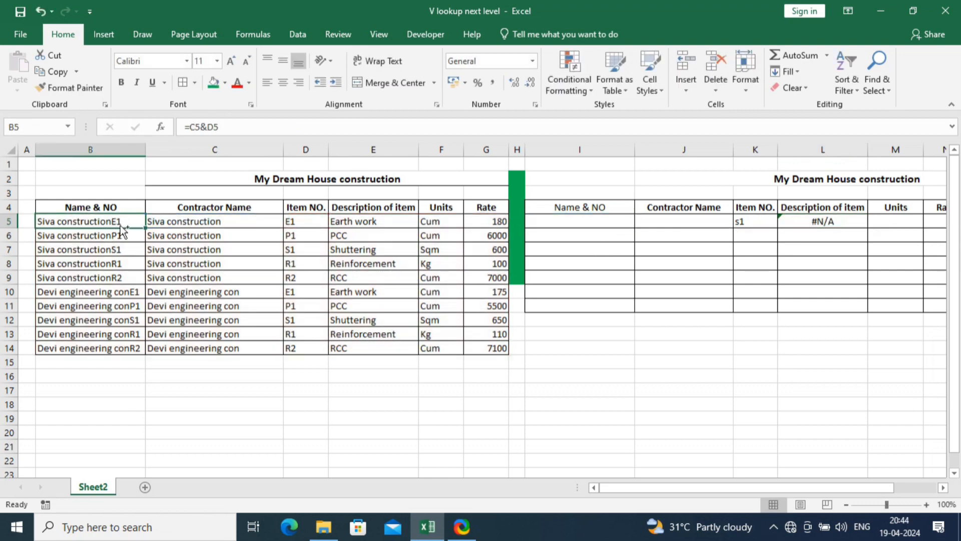
Step: Try to copy the combined-key formula from B5 into I5 of the second table, and clear the cell again
{"action": "key", "text": "ctrl+c"}
{"action": "left_click", "coordinate": [597, 217]}
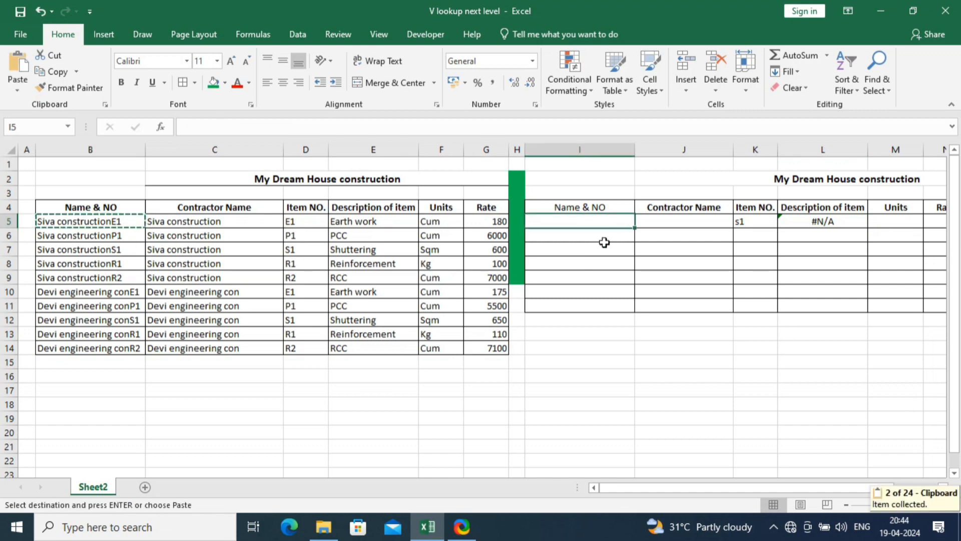
{"action": "key", "text": "ctrl+v"}
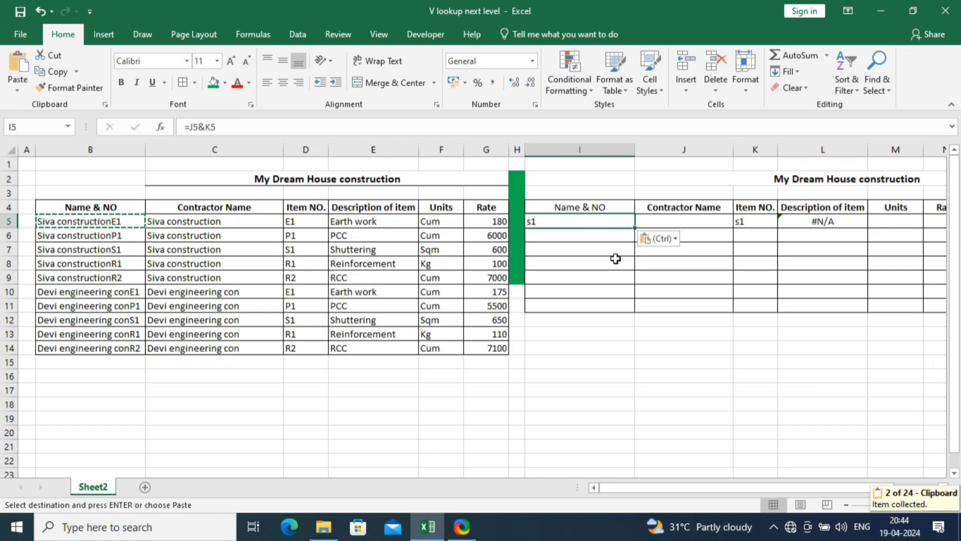
{"action": "key", "text": "Delete"}
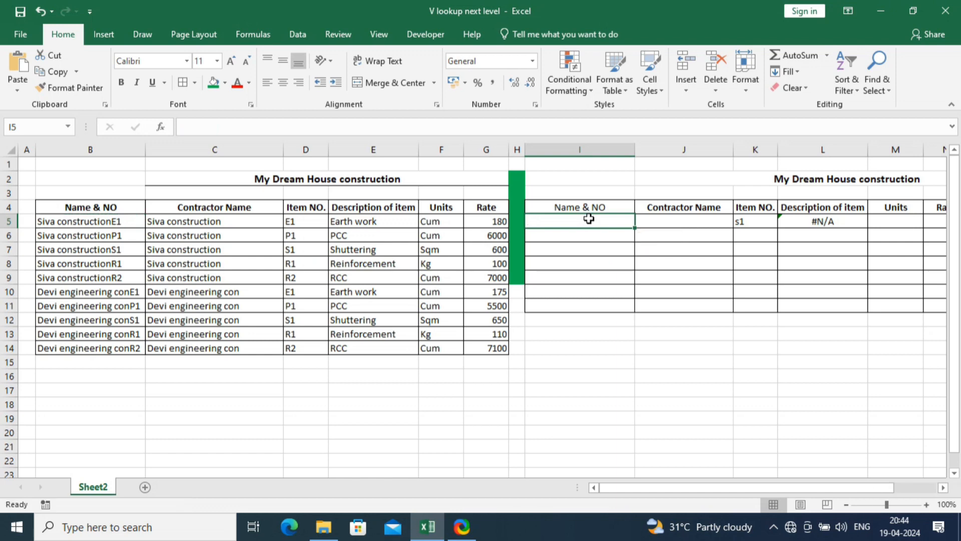
Step: Copy the contractor name Siva construction from C5 into J5 of the second table
{"action": "left_click", "coordinate": [673, 221]}
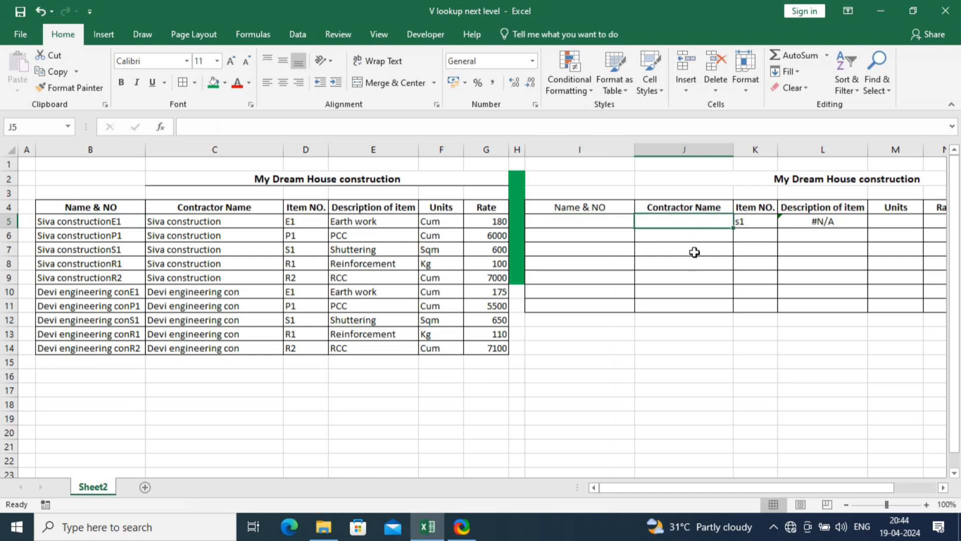
{"action": "left_click", "coordinate": [216, 225]}
{"action": "key", "text": "ctrl+c"}
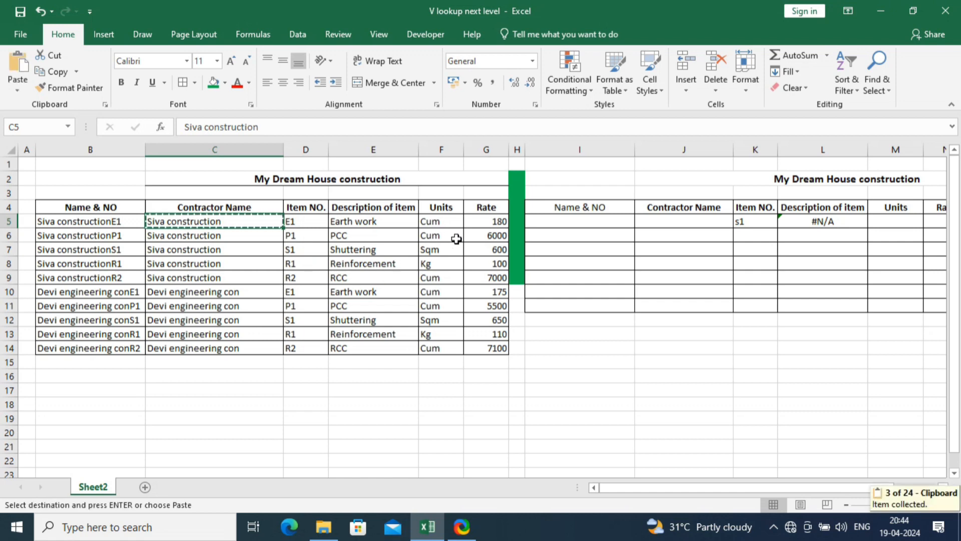
{"action": "left_click", "coordinate": [693, 219]}
{"action": "key", "text": "ctrl+v"}
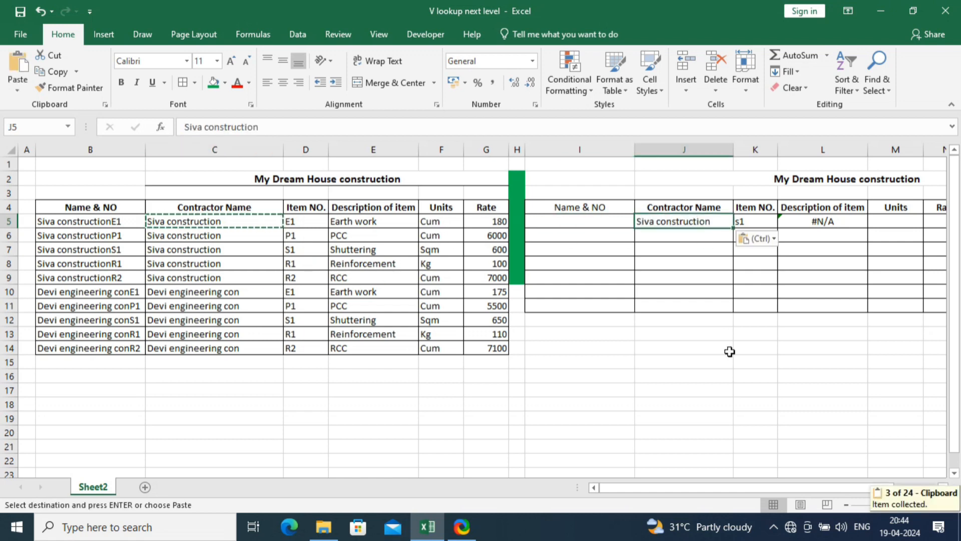
Step: Build the combined Name & NO key in I5 with a formula joining the contractor name and item number, =J5&K5
{"action": "left_click", "coordinate": [755, 221]}
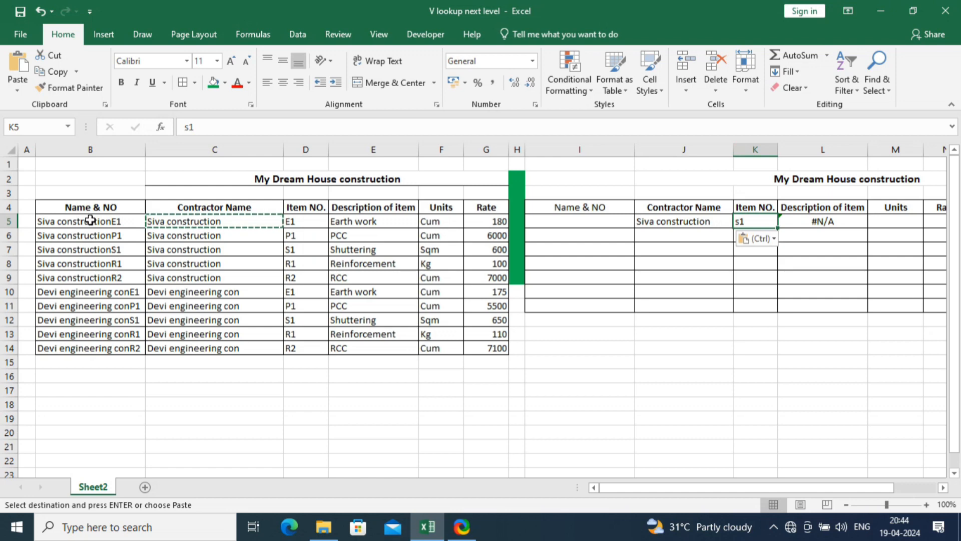
{"action": "left_click", "coordinate": [566, 225]}
{"action": "key", "text": "Escape"}
{"action": "type", "text": "="}
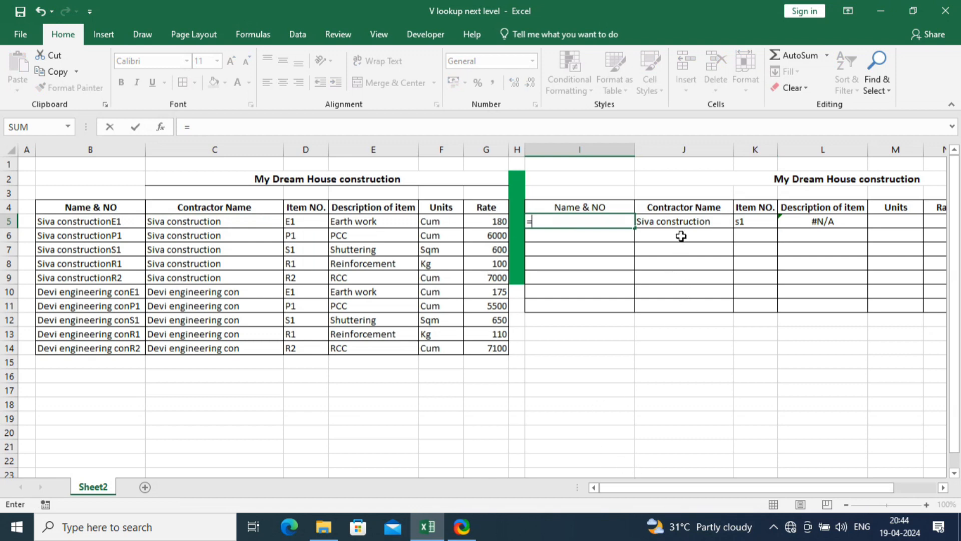
{"action": "left_click", "coordinate": [682, 225]}
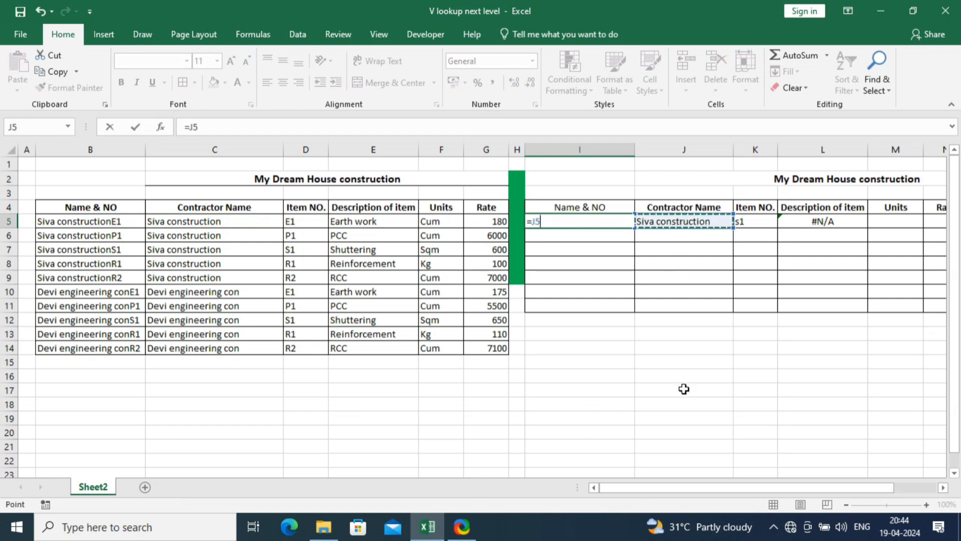
{"action": "type", "text": "&"}
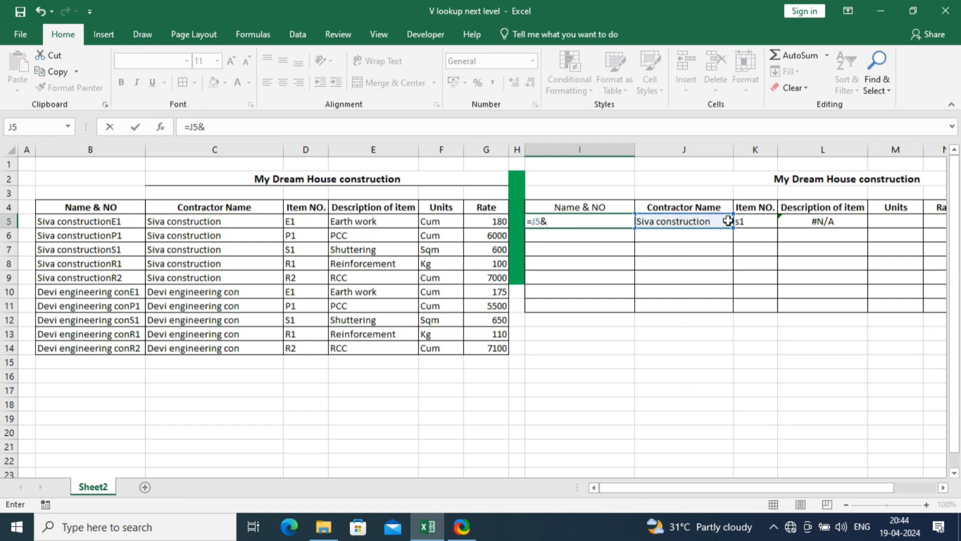
{"action": "left_click", "coordinate": [749, 221]}
{"action": "key", "text": "Return"}
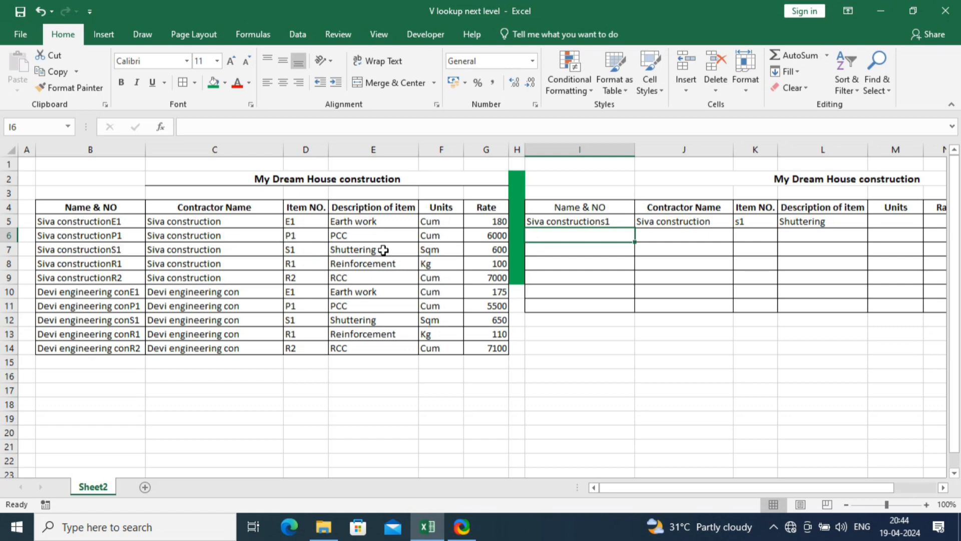
Step: Lock the references in the L5 VLOOKUP, making the lookup value $I5 and the table array $B$5:$G$14
{"action": "left_click", "coordinate": [837, 221]}
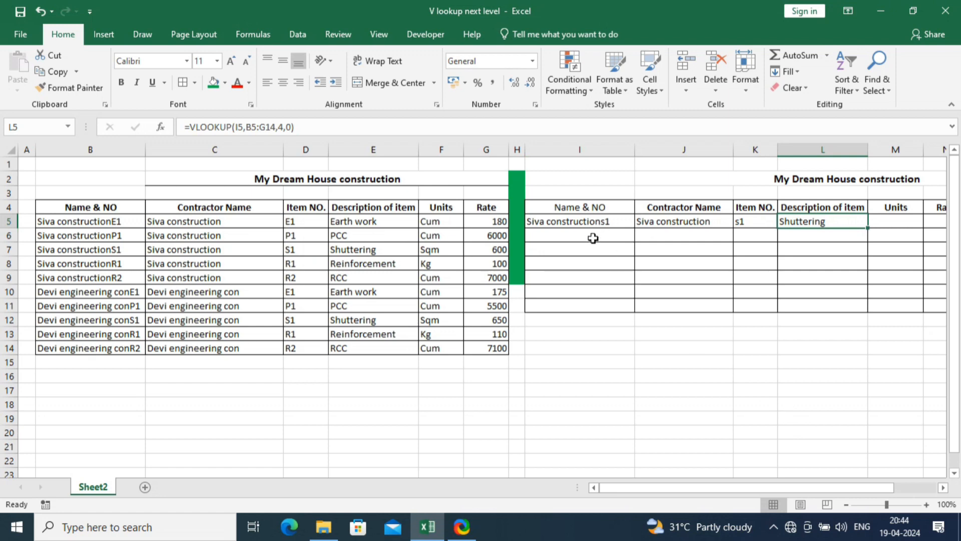
{"action": "left_click_drag", "start_coordinate": [777, 485], "coordinate": [818, 485]}
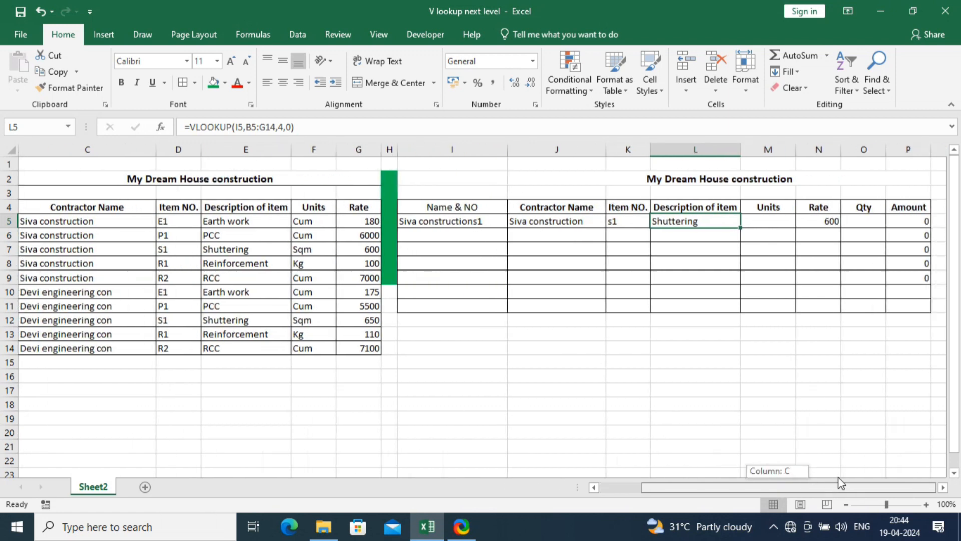
{"action": "left_click", "coordinate": [823, 221]}
{"action": "left_click", "coordinate": [776, 223]}
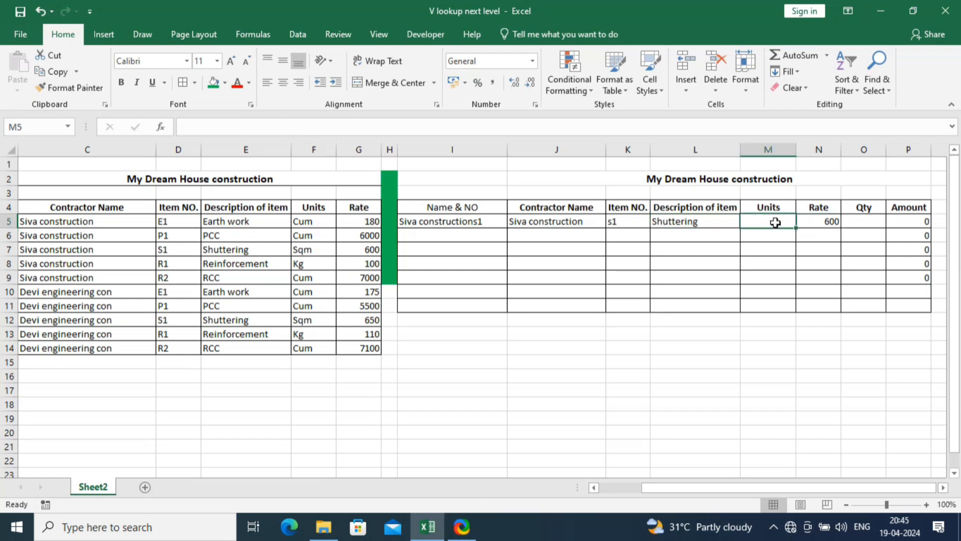
{"action": "left_click", "coordinate": [709, 221]}
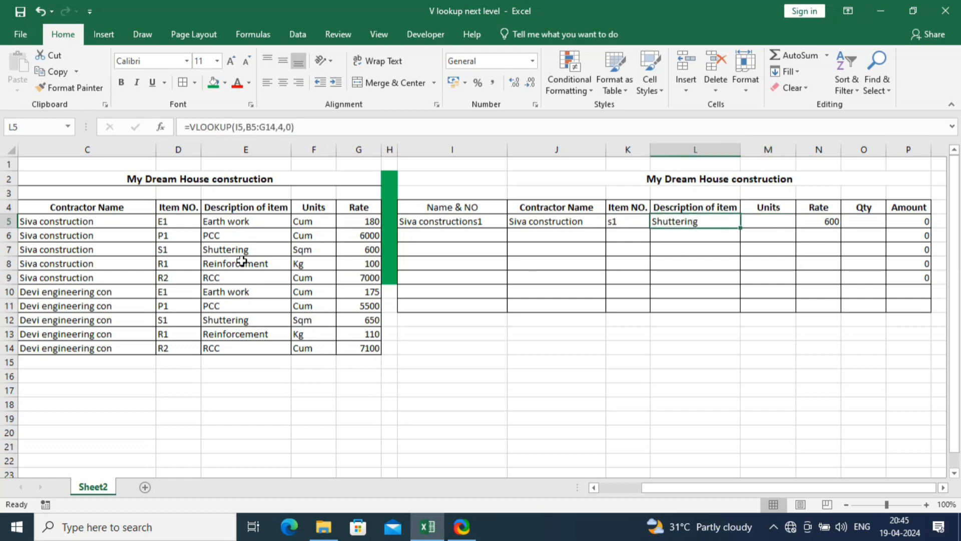
{"action": "left_click", "coordinate": [238, 128]}
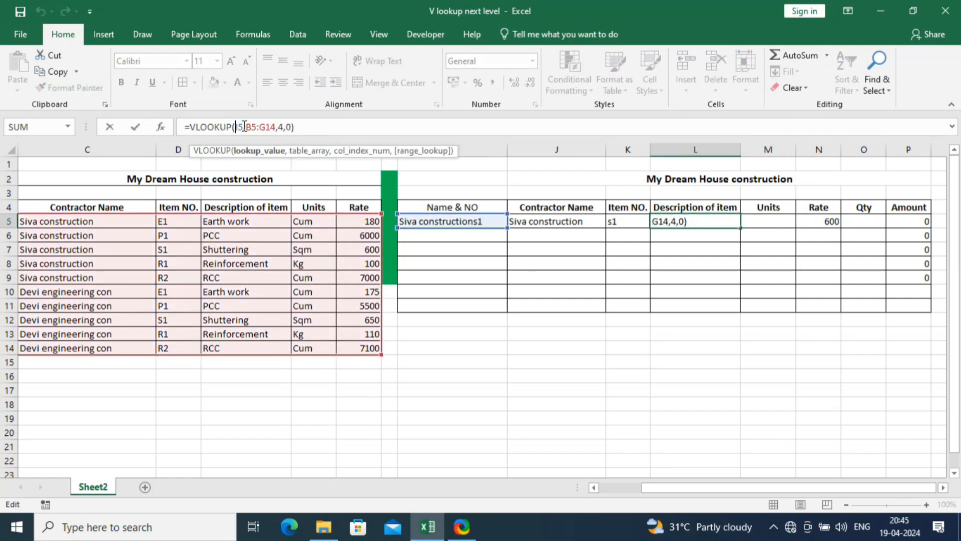
{"action": "type", "text": "$"}
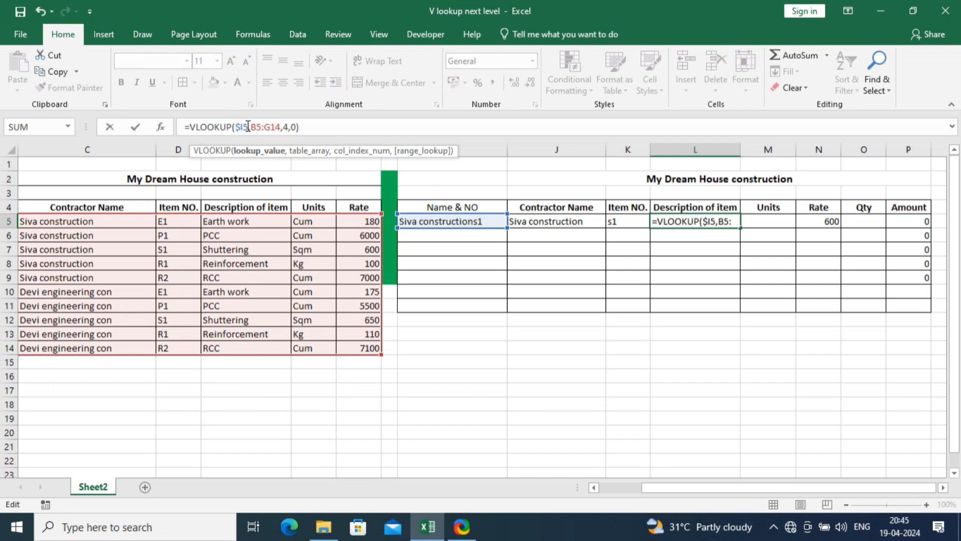
{"action": "left_click_drag", "start_coordinate": [251, 127], "coordinate": [281, 129]}
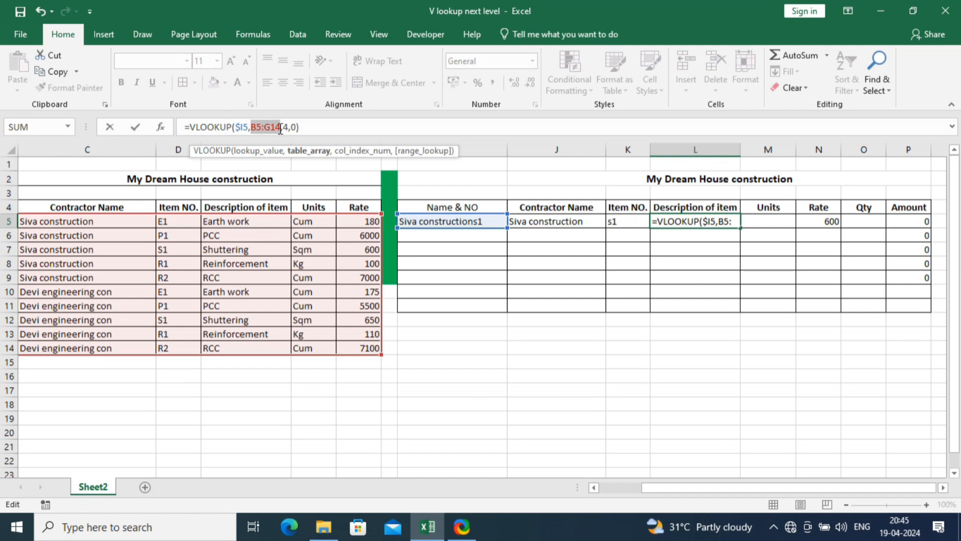
{"action": "key", "text": "F4"}
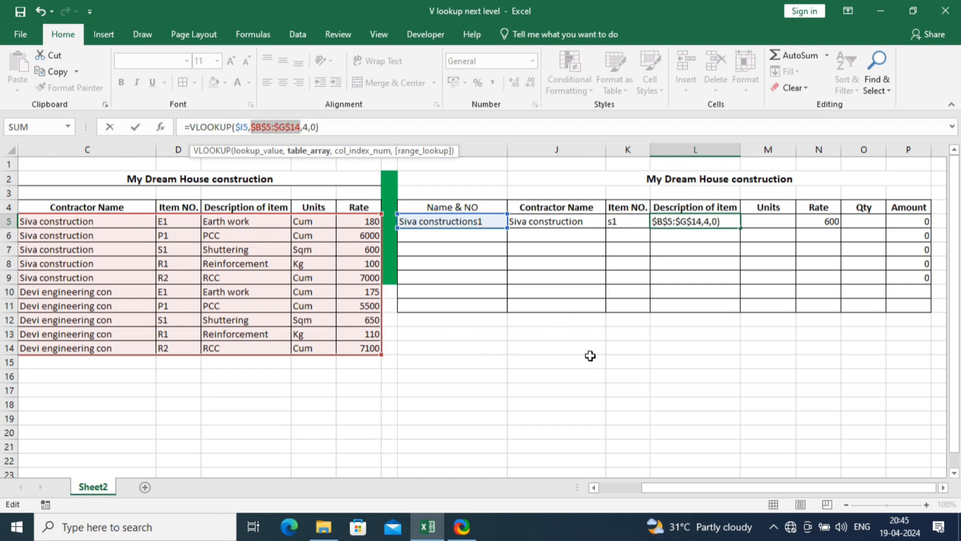
{"action": "key", "text": "Return"}
Step: Fill the L5 VLOOKUP across to M5 and N5, and set the column index in the Units cell M5 to 5
{"action": "left_click", "coordinate": [704, 221]}
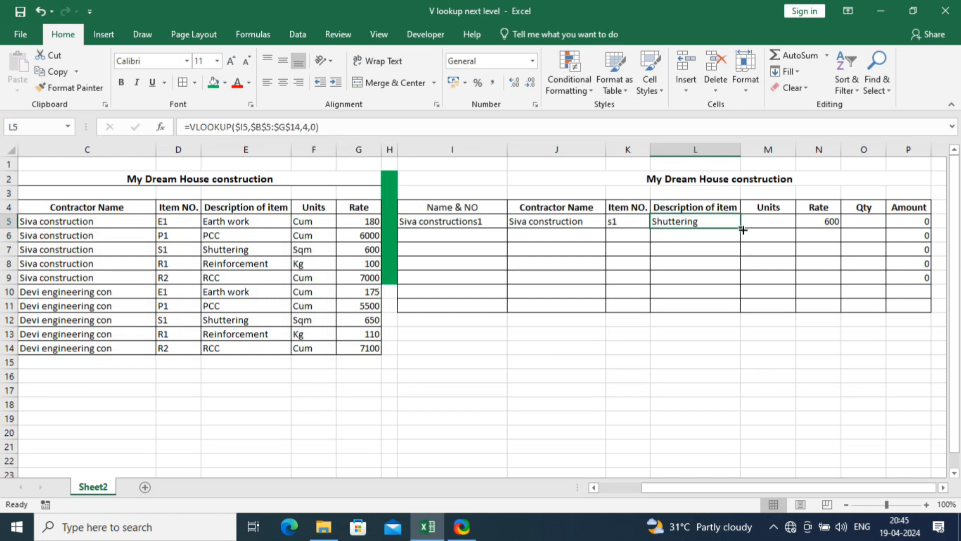
{"action": "left_click_drag", "start_coordinate": [742, 229], "coordinate": [820, 239]}
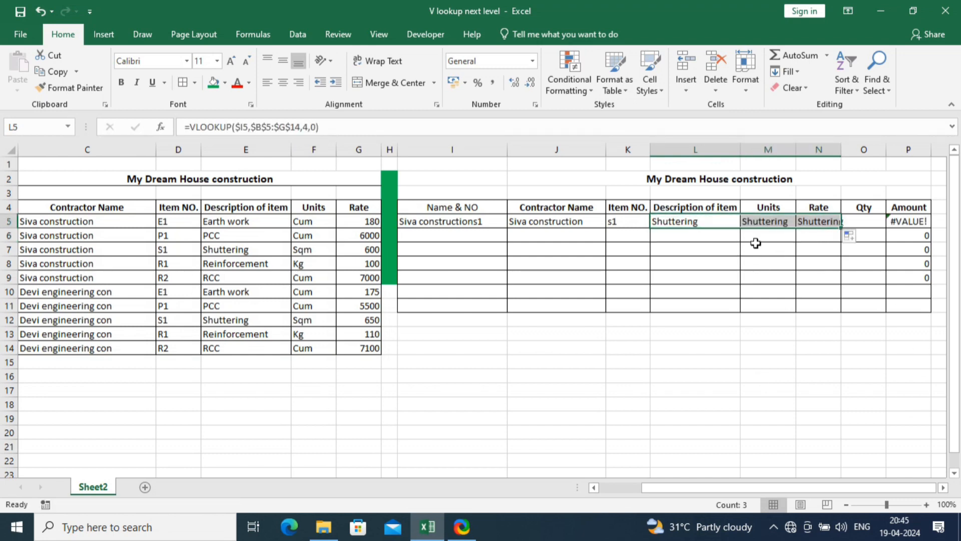
{"action": "left_click", "coordinate": [773, 221]}
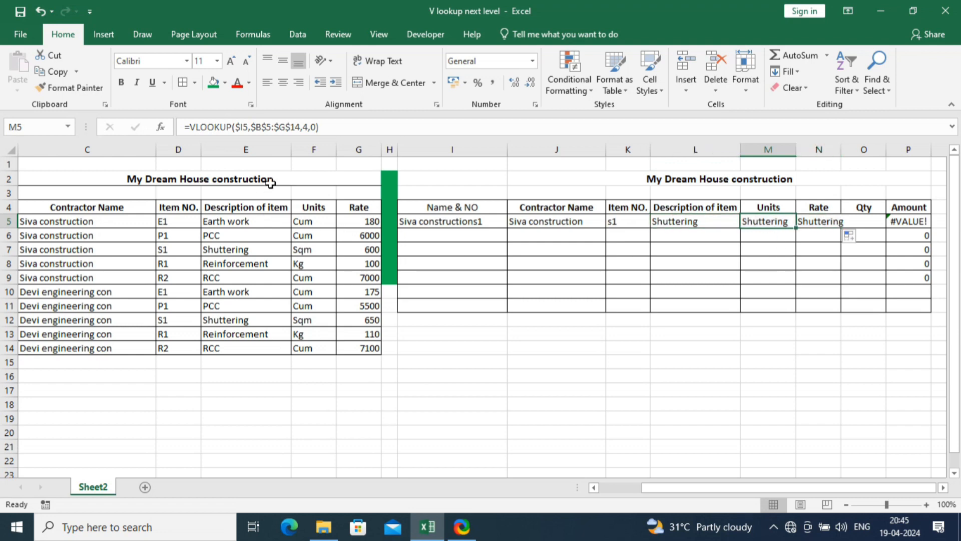
{"action": "left_click", "coordinate": [300, 127]}
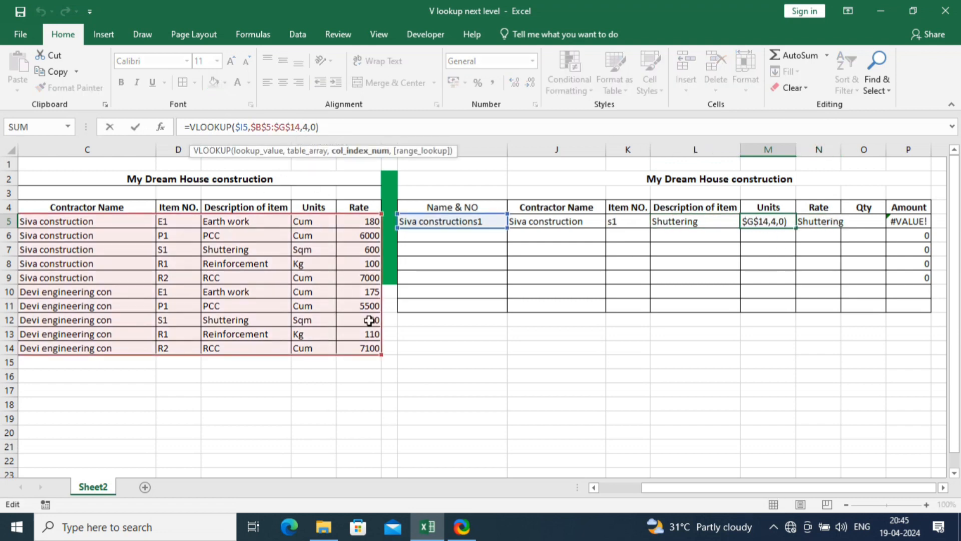
{"action": "key", "text": "BackSpace"}
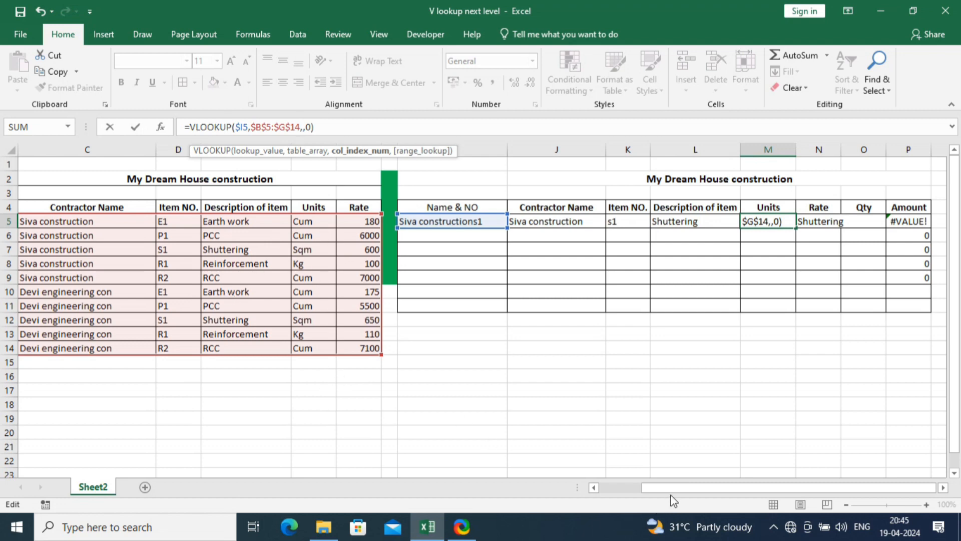
{"action": "left_click_drag", "start_coordinate": [672, 496], "coordinate": [650, 495]}
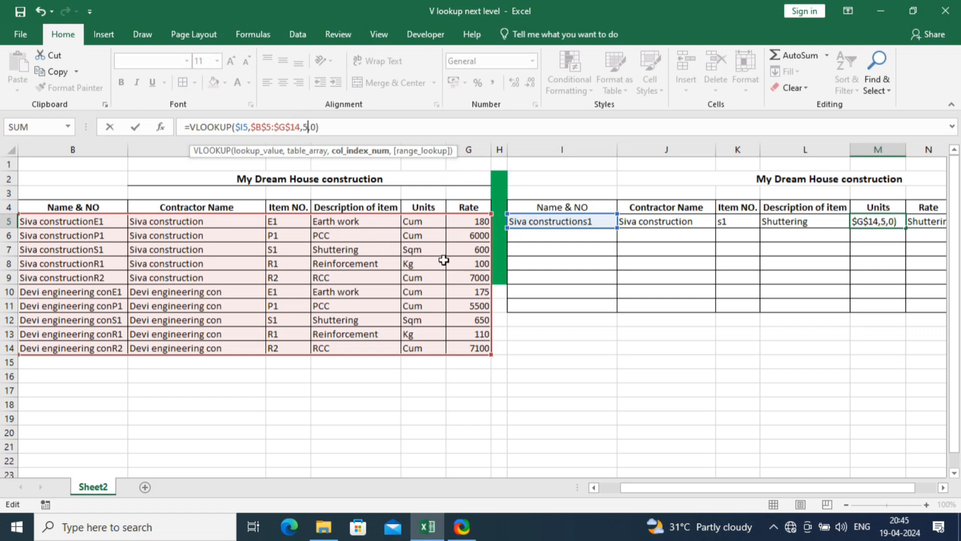
{"action": "key", "text": "Return"}
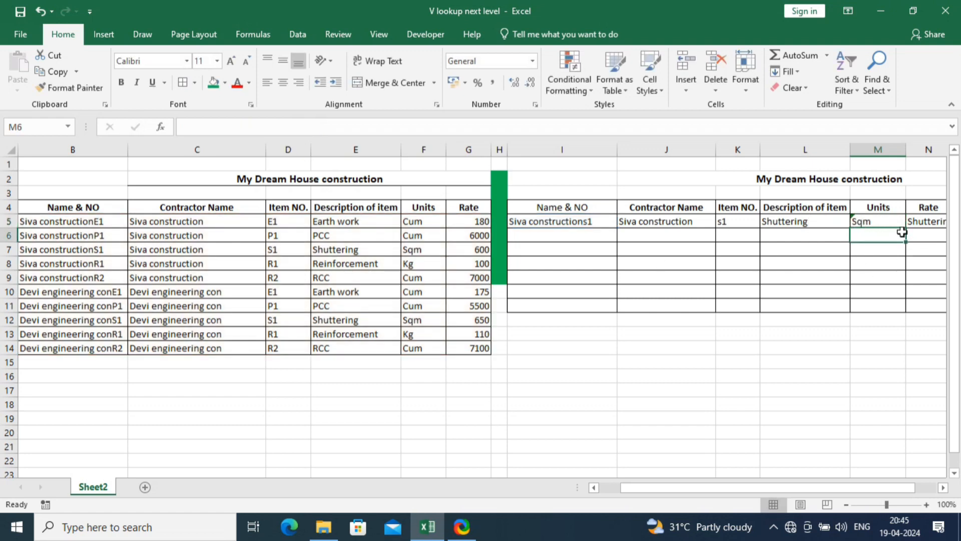
Step: Set the column index of the VLOOKUP in the Rate cell N5 to 6
{"action": "left_click", "coordinate": [922, 222]}
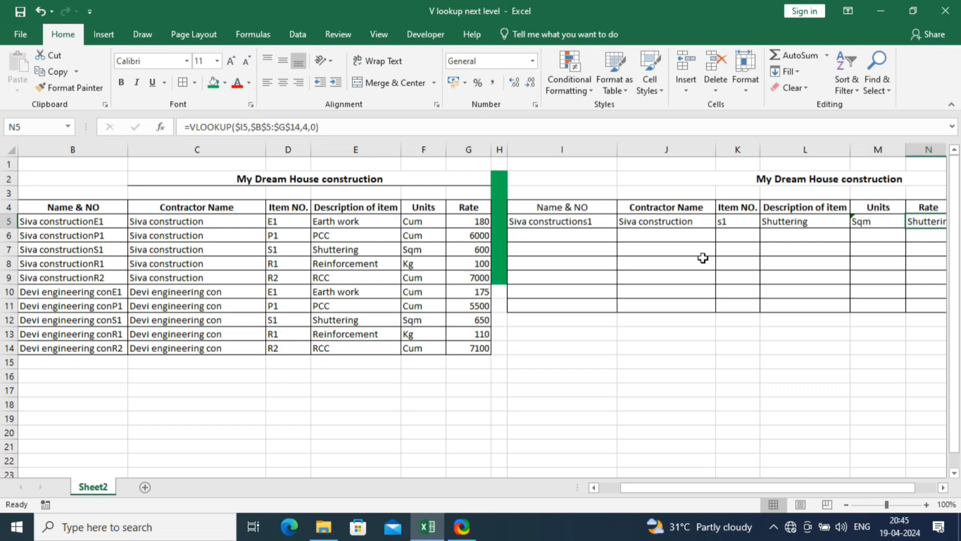
{"action": "left_click", "coordinate": [309, 127]}
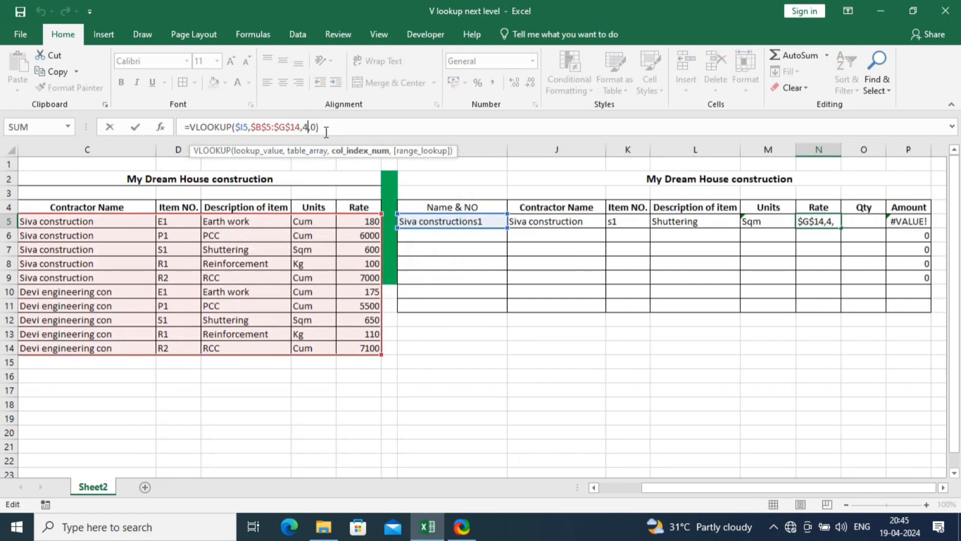
{"action": "key", "text": "BackSpace"}
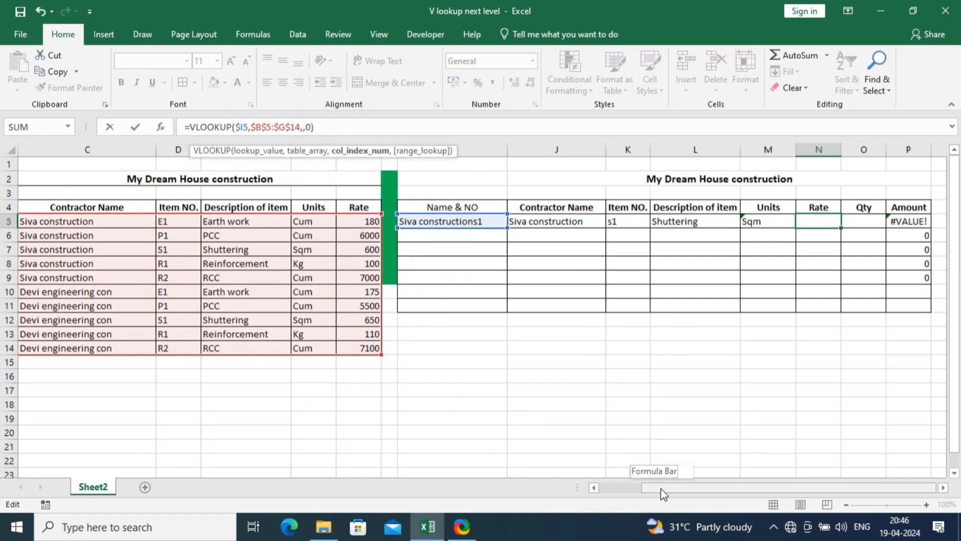
{"action": "left_click_drag", "start_coordinate": [661, 489], "coordinate": [541, 496]}
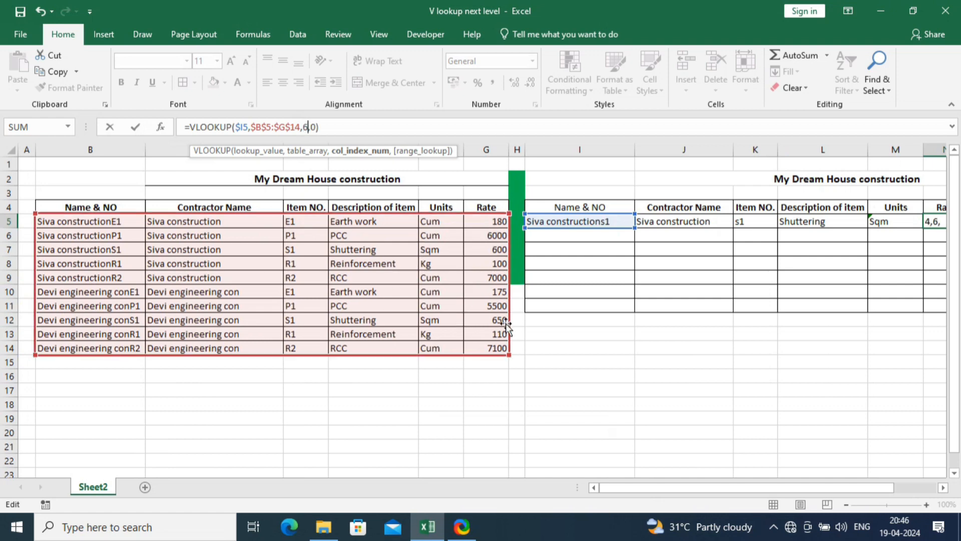
{"action": "key", "text": "Return"}
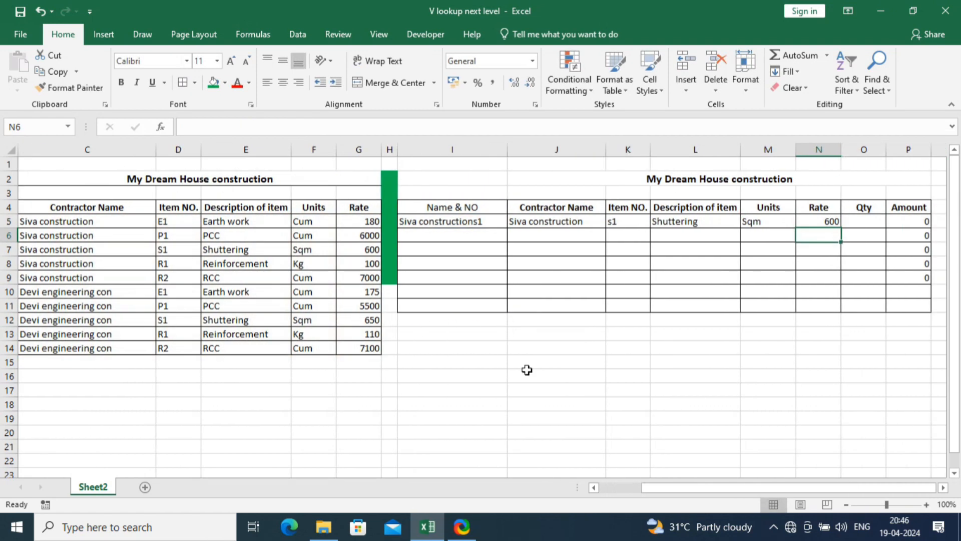
Step: Enter a quantity of 5 in O5 for the first item and check the amount formula in P5
{"action": "left_click", "coordinate": [827, 224]}
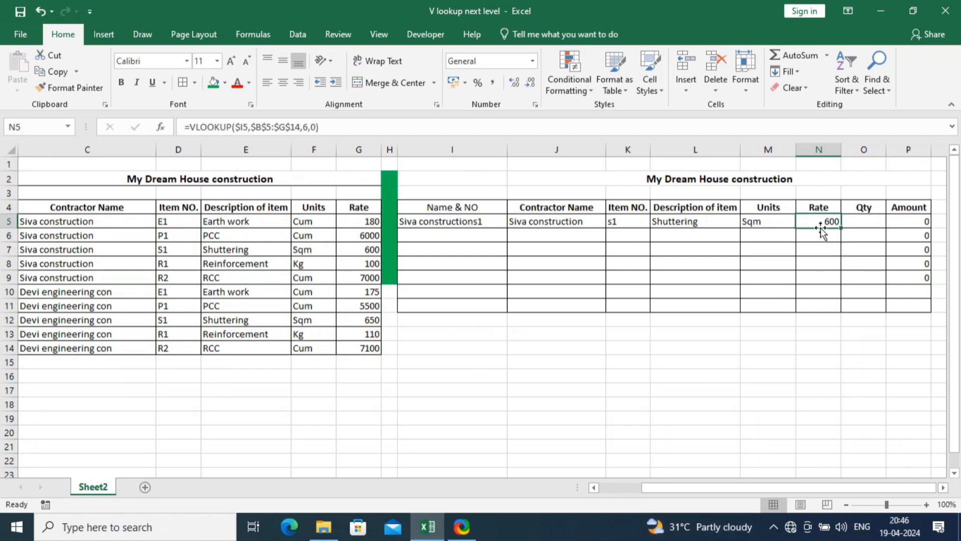
{"action": "left_click", "coordinate": [868, 226]}
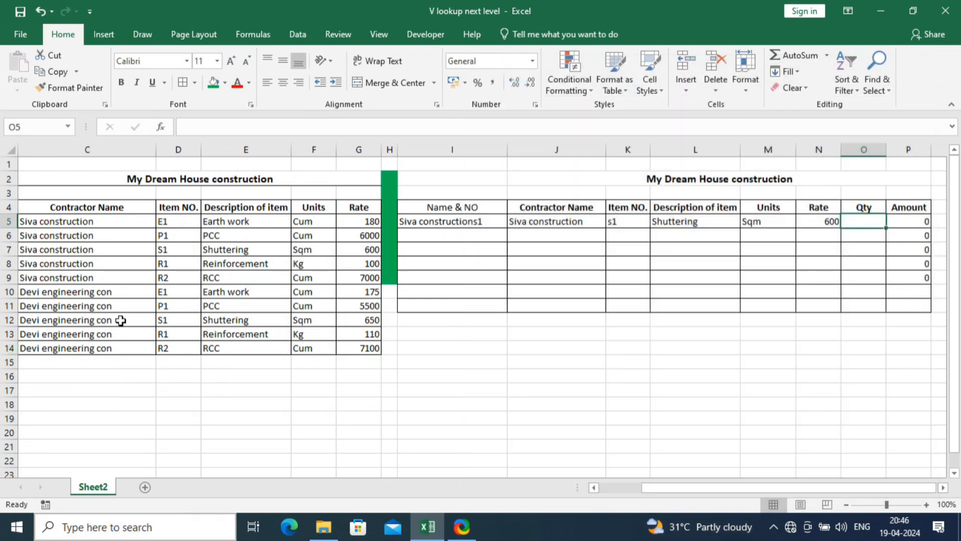
{"action": "type", "text": "5"}
{"action": "key", "text": "Return"}
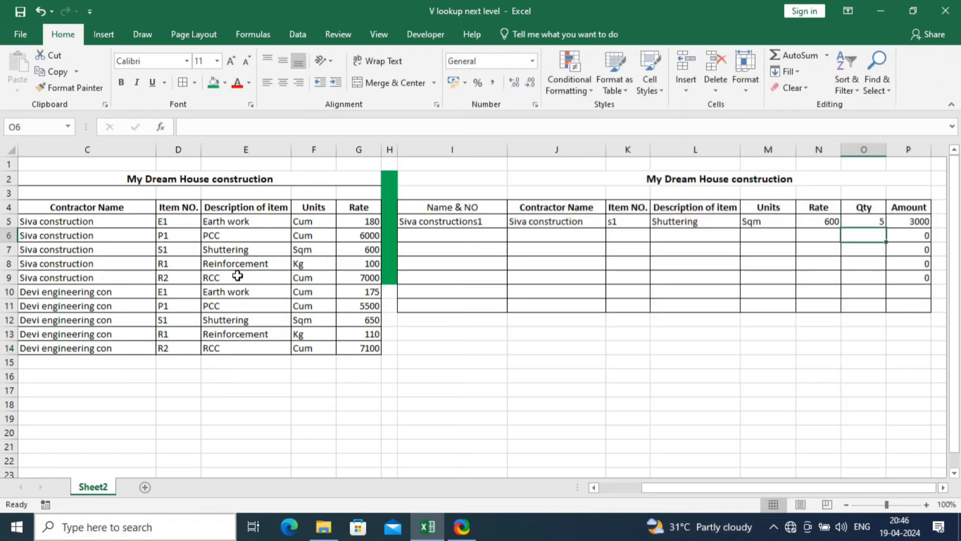
{"action": "left_click", "coordinate": [923, 224]}
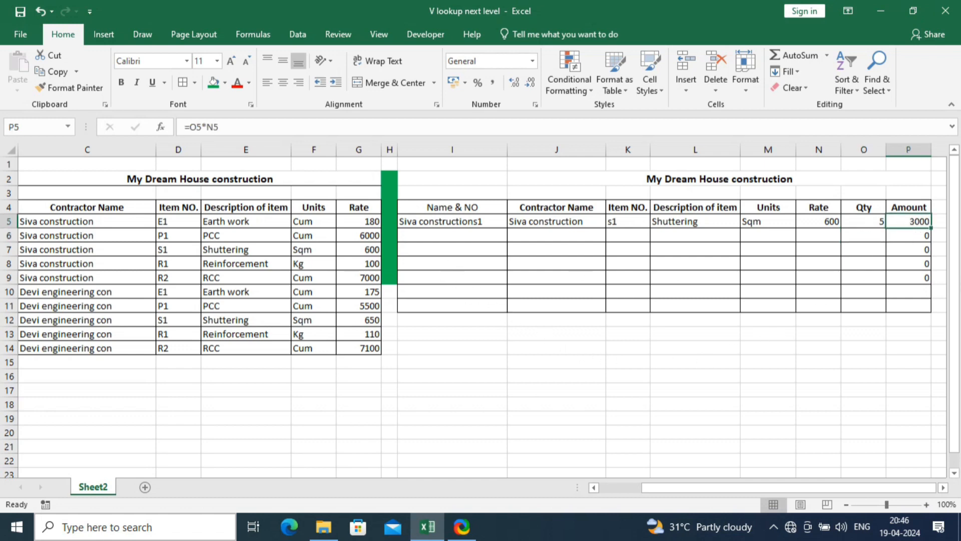
{"action": "left_click", "coordinate": [460, 236]}
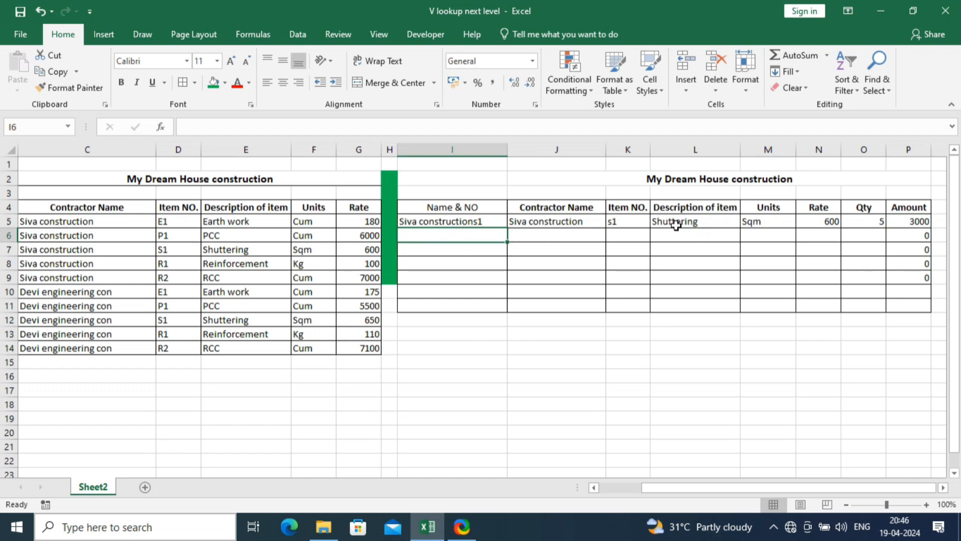
{"action": "left_click_drag", "start_coordinate": [707, 223], "coordinate": [820, 225]}
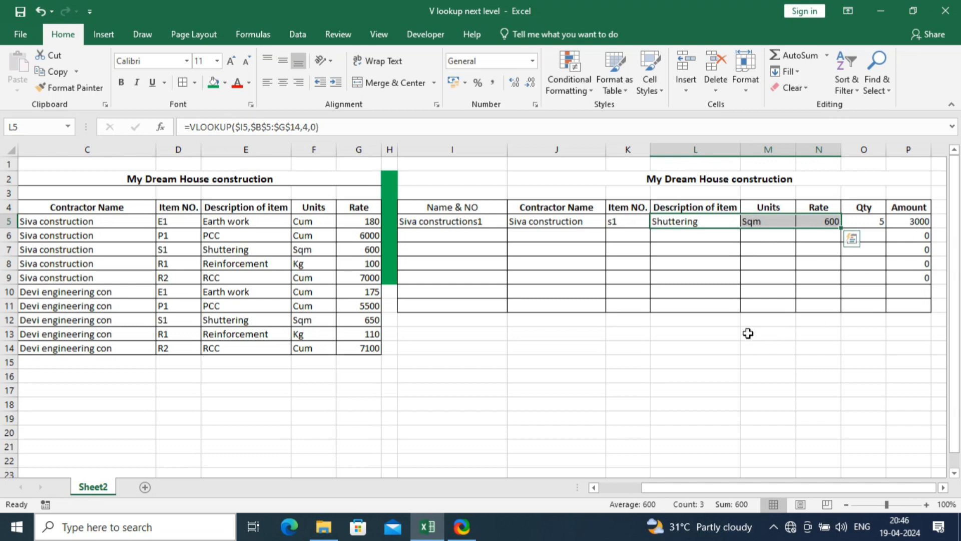
{"action": "key", "text": "ctrl+c"}
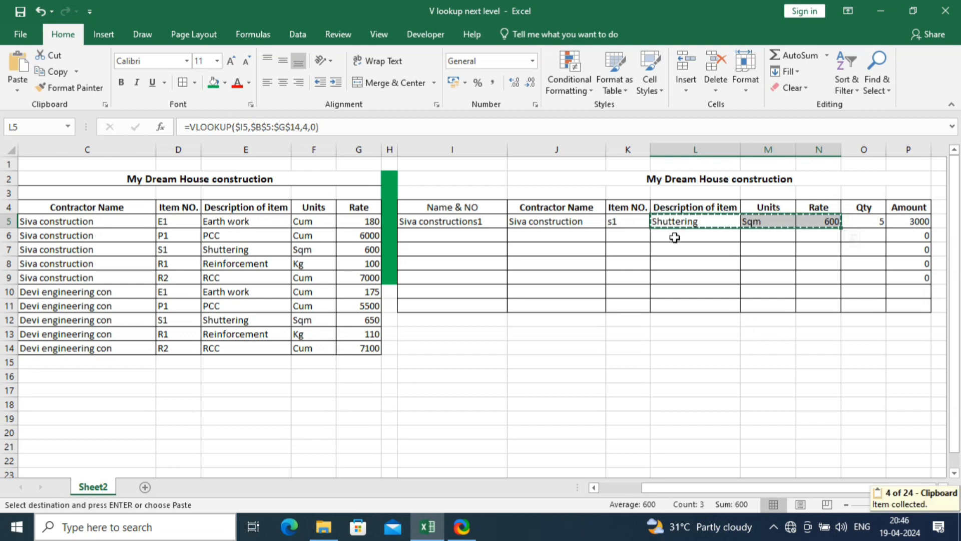
{"action": "left_click_drag", "start_coordinate": [673, 237], "coordinate": [670, 274]}
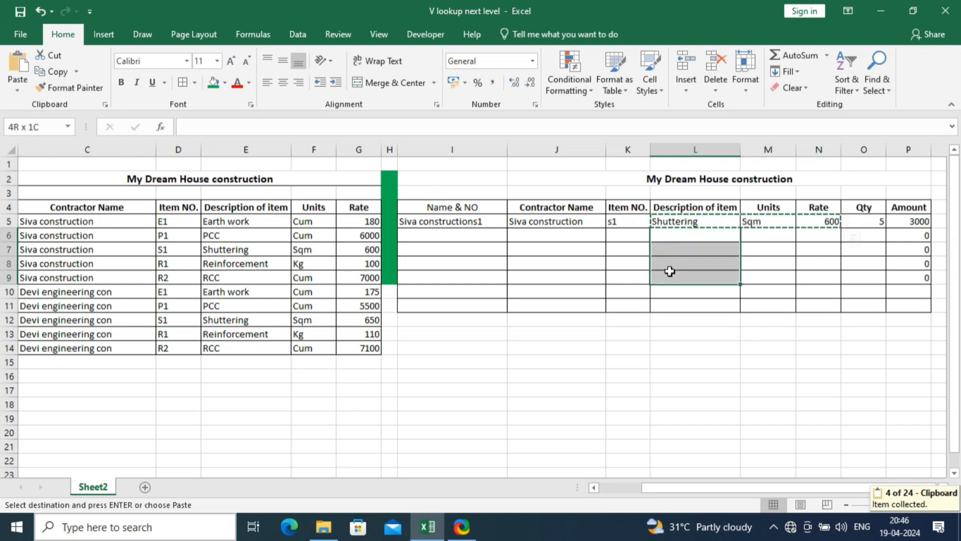
{"action": "key", "text": "Escape"}
Step: Wrap the L5 VLOOKUP in IFERROR with "" as the error value, so the formula becomes =IFERROR(VLOOKUP($I5,$B$5:$G$14,4,0),"")
{"action": "left_click", "coordinate": [668, 222]}
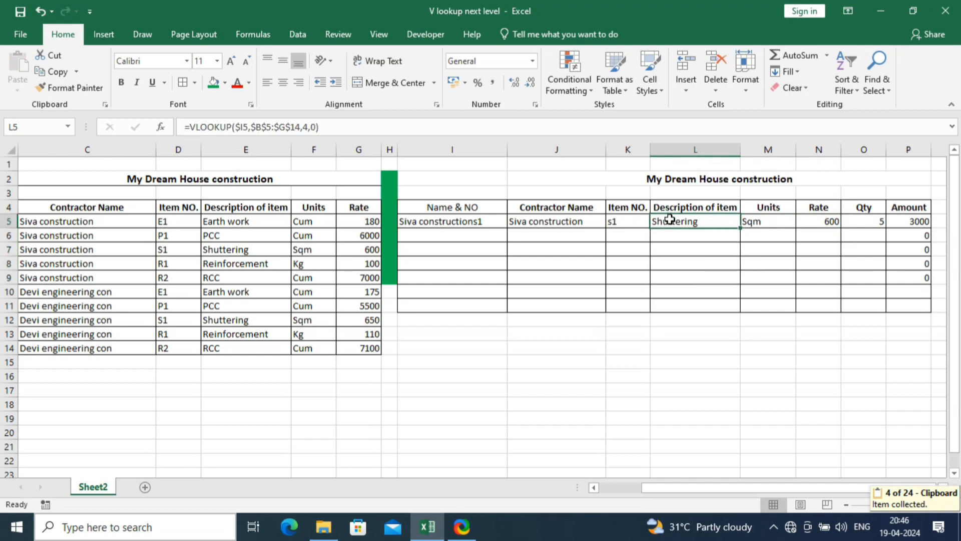
{"action": "left_click", "coordinate": [193, 126]}
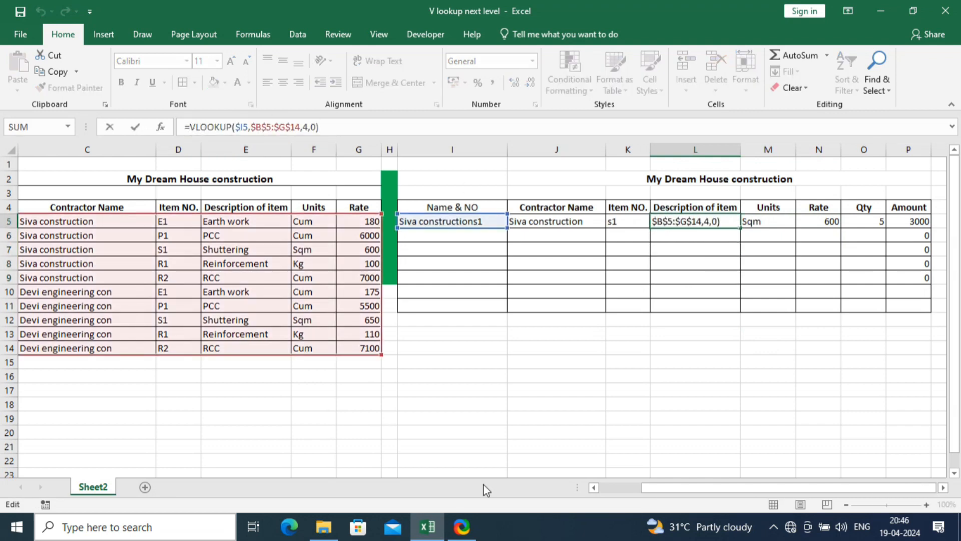
{"action": "type", "text": "iferro"}
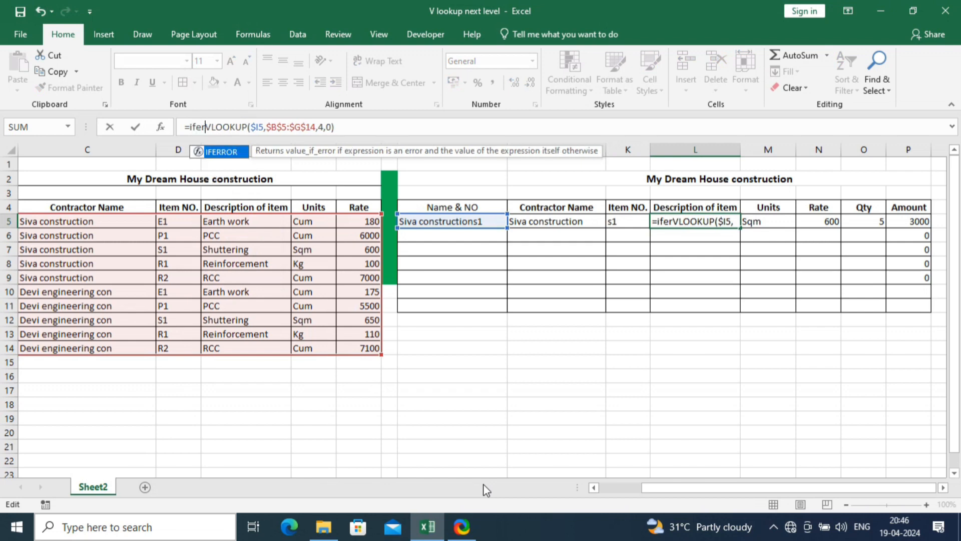
{"action": "type", "text": "r"}
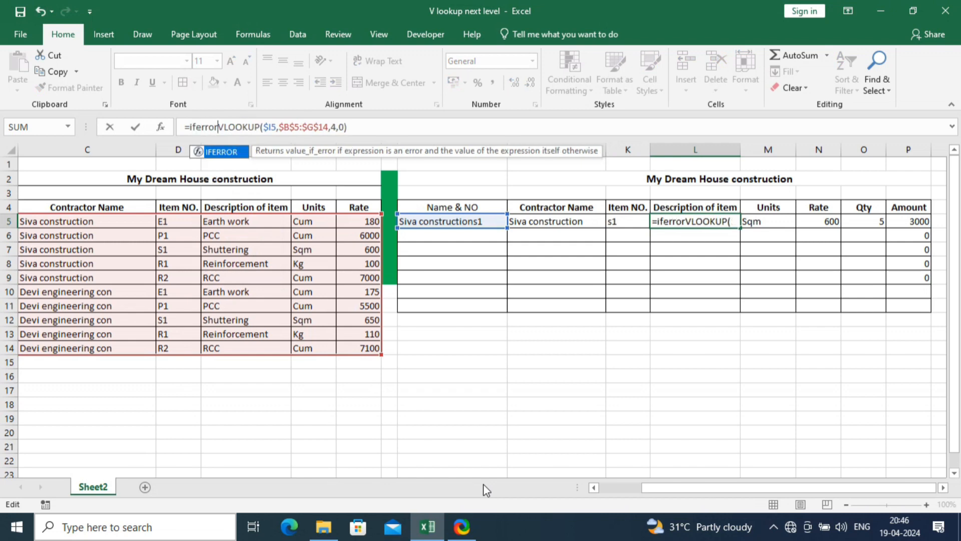
{"action": "type", "text": "("}
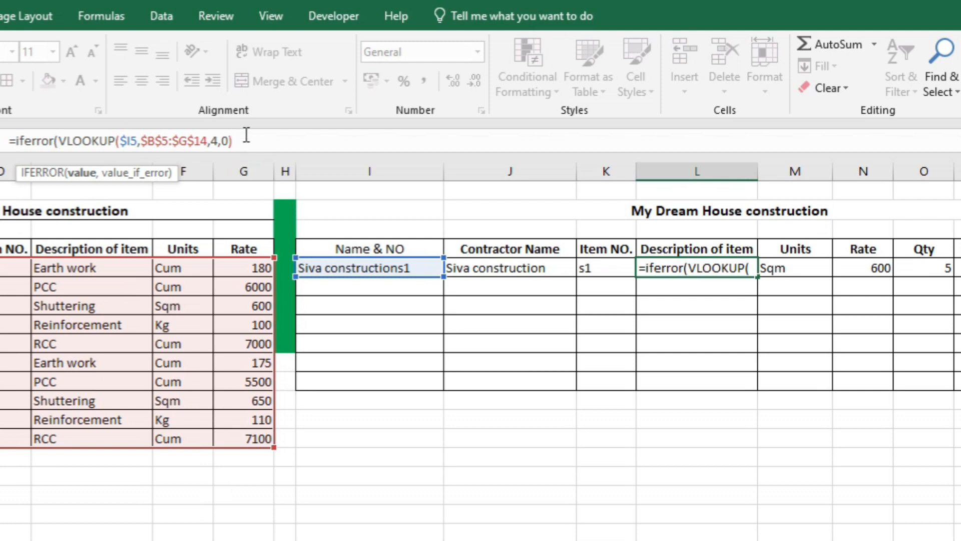
{"action": "type", "text": ",\"\""}
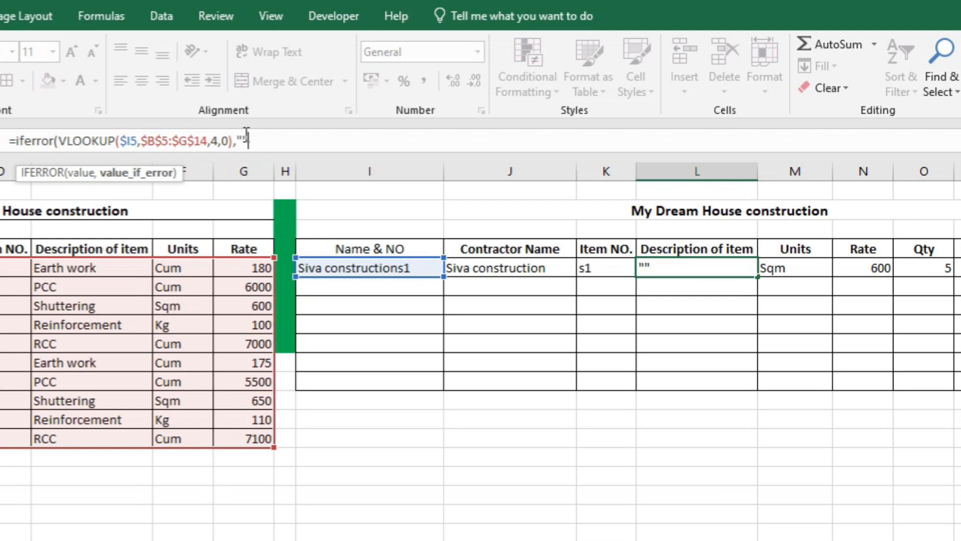
{"action": "type", "text": ")"}
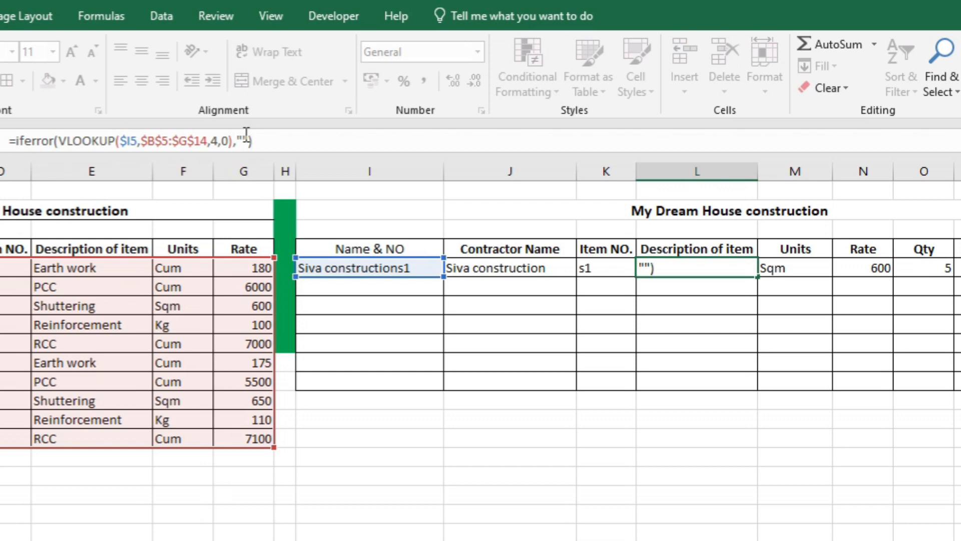
{"action": "key", "text": "Return"}
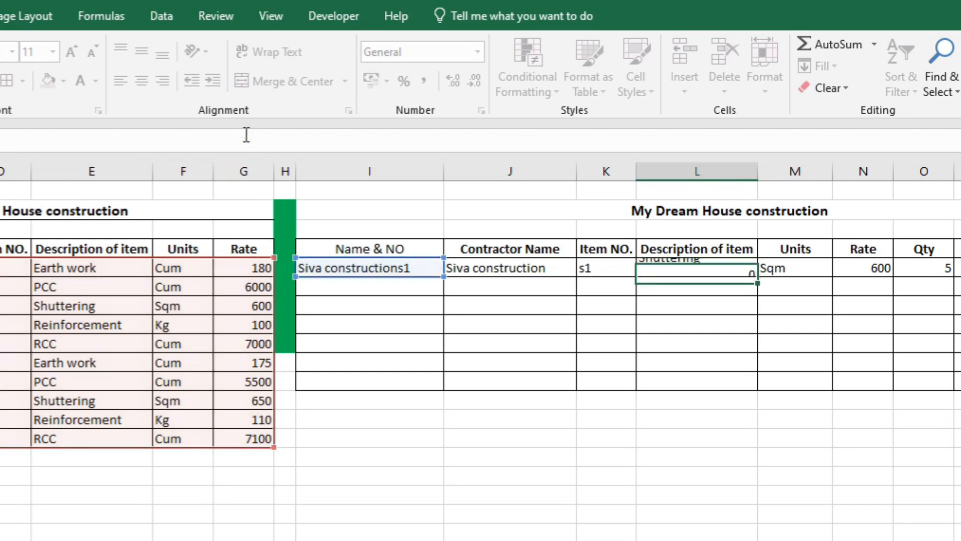
{"action": "left_click", "coordinate": [730, 270]}
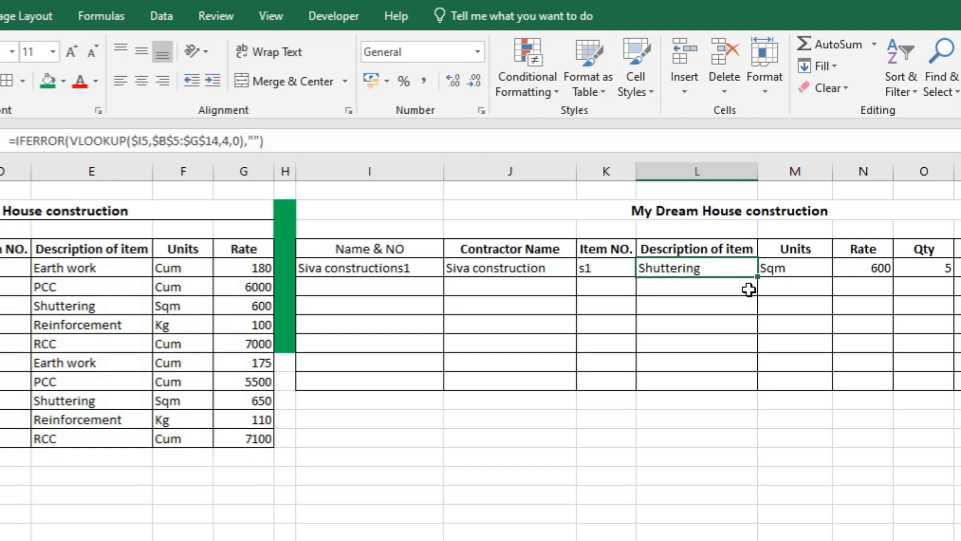
Step: Wrap the VLOOKUP in the Units cell M5 in IFERROR, returning "" on an error
{"action": "left_click", "coordinate": [790, 272]}
{"action": "left_click", "coordinate": [15, 141]}
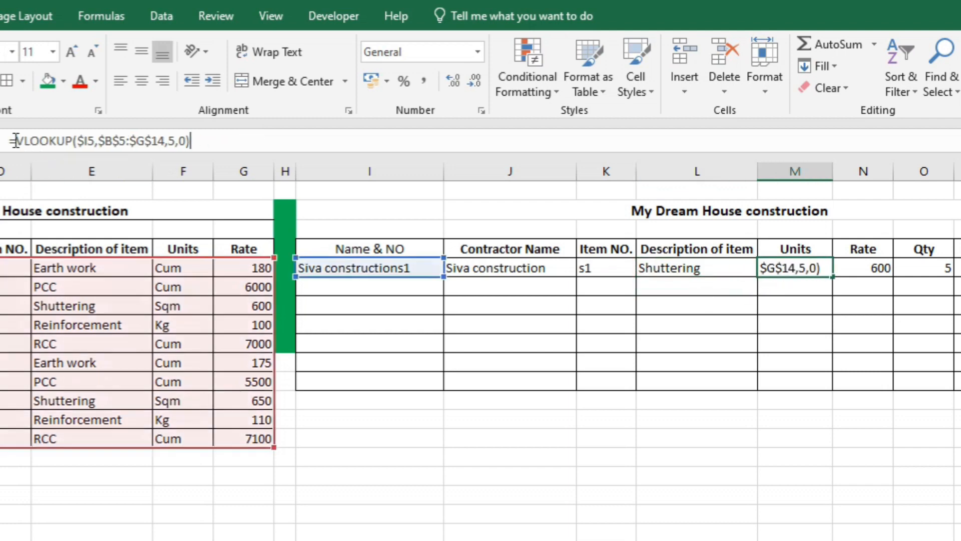
{"action": "type", "text": "iferror"}
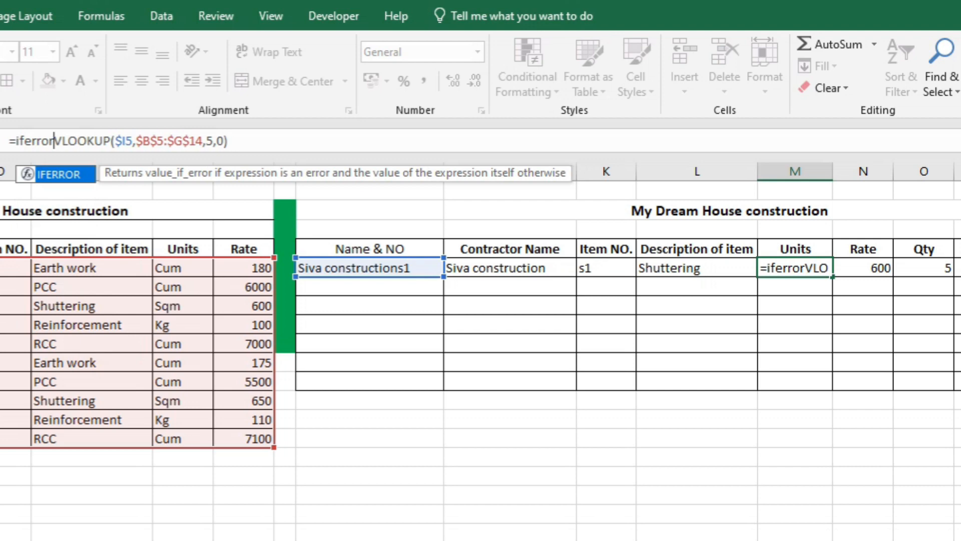
{"action": "type", "text": "("}
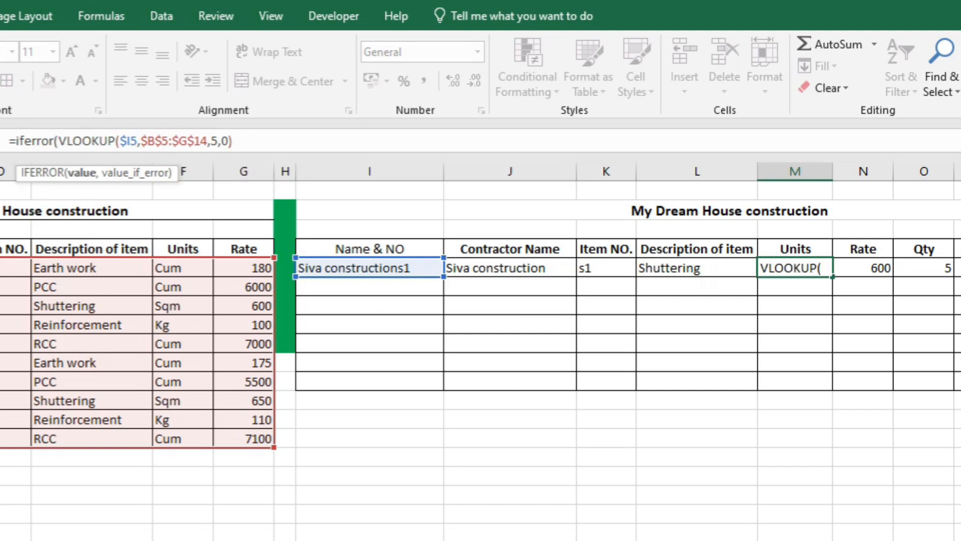
{"action": "type", "text": ",\"\""}
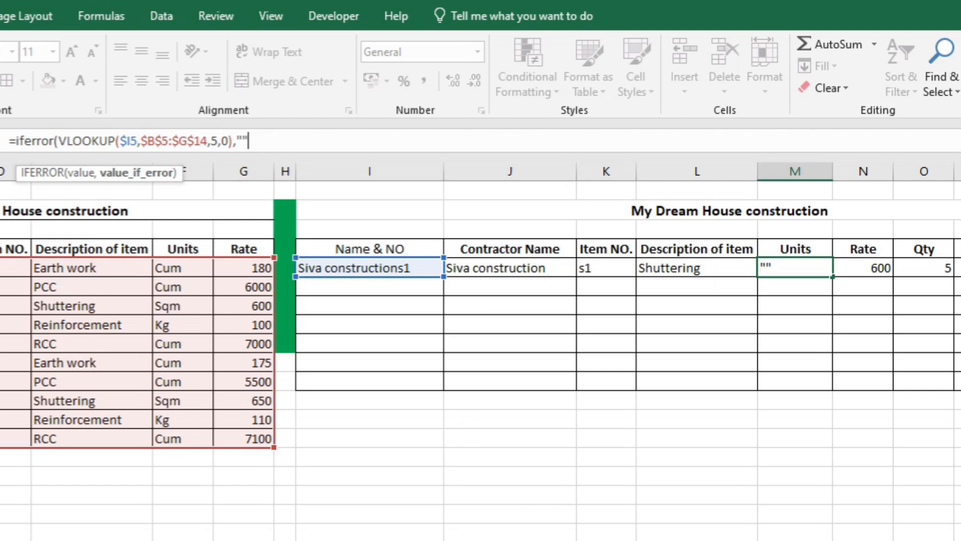
{"action": "key", "text": "Return"}
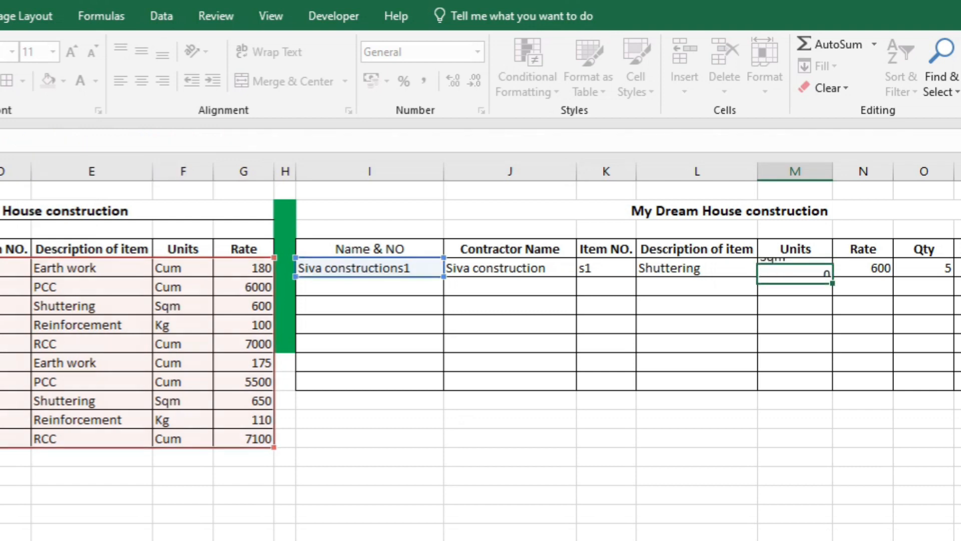
Step: Wrap the VLOOKUP in the Rate cell N5 in IFERROR, returning "" on an error
{"action": "left_click", "coordinate": [853, 264]}
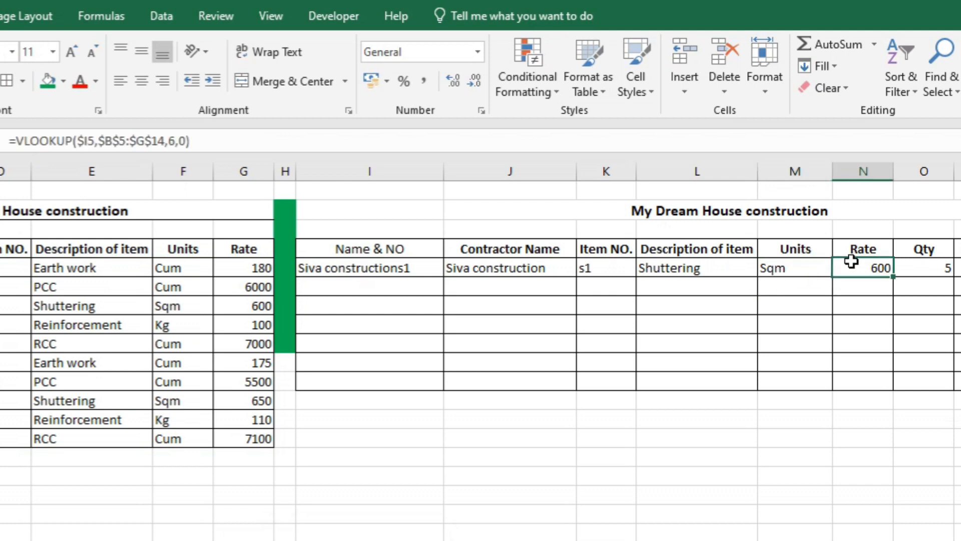
{"action": "left_click", "coordinate": [18, 140]}
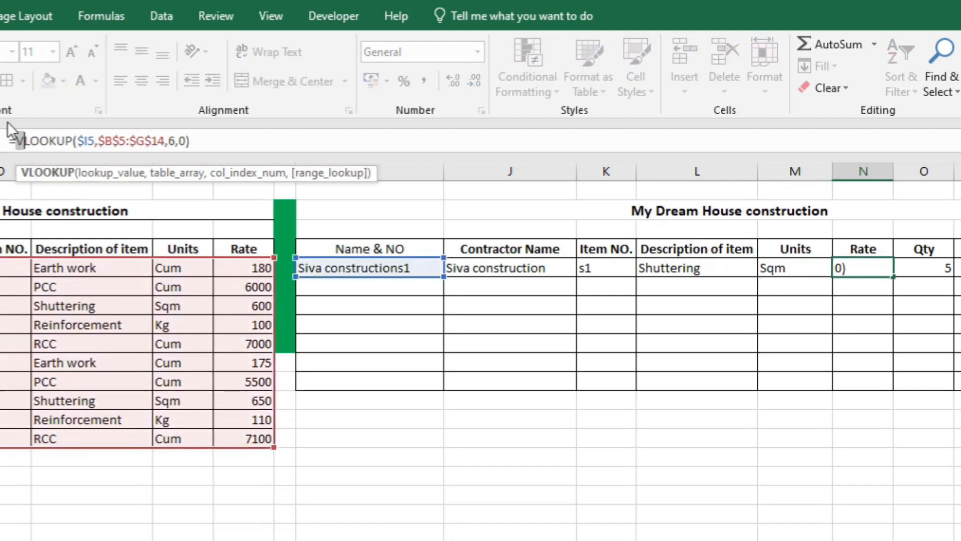
{"action": "type", "text": "i"}
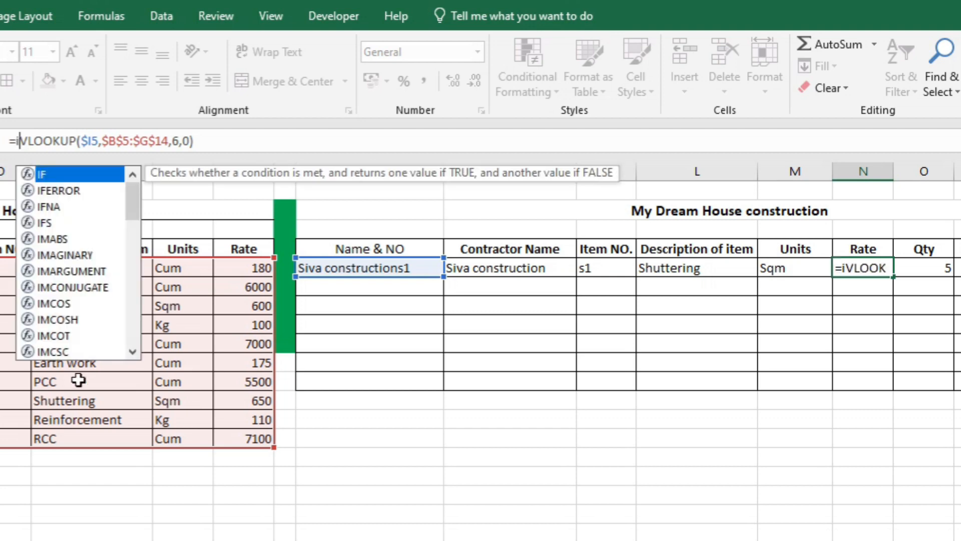
{"action": "type", "text": "ferror"}
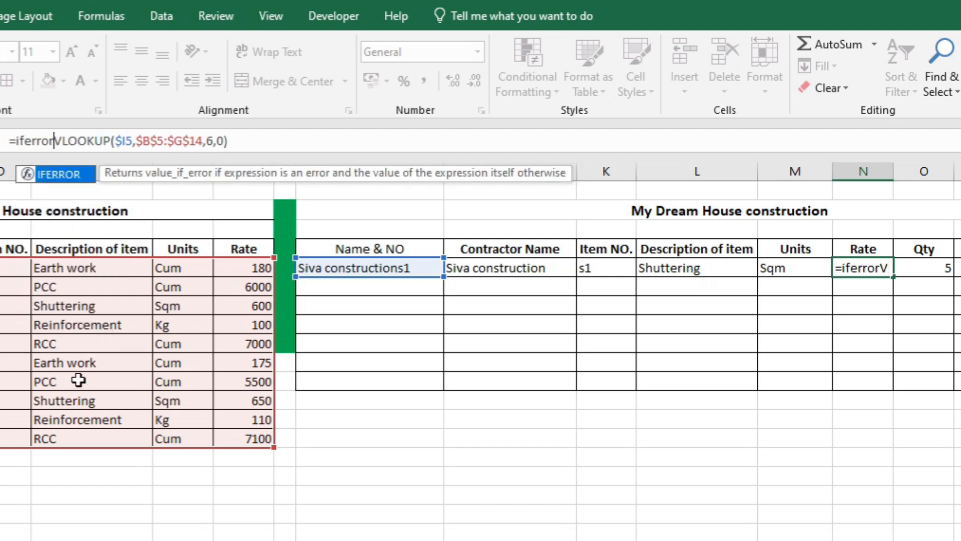
{"action": "type", "text": "("}
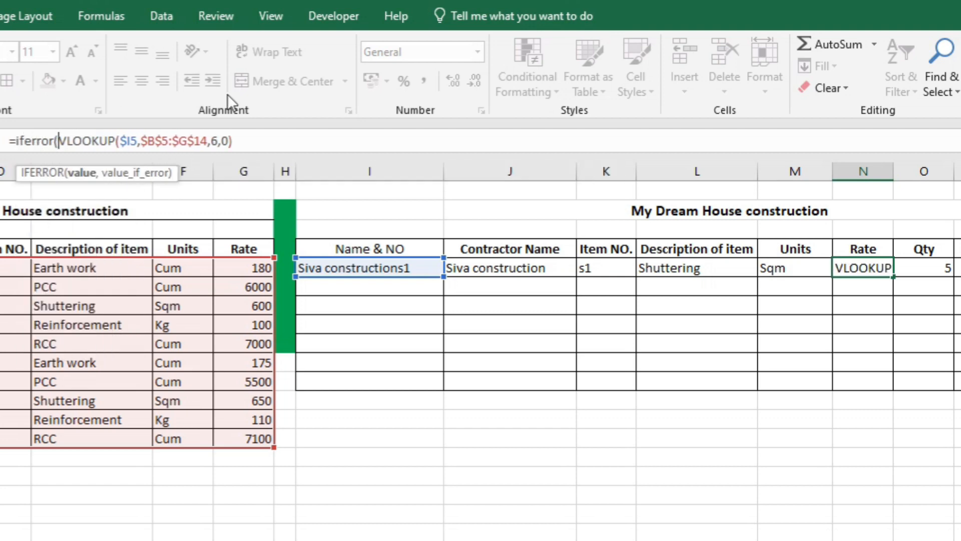
{"action": "type", "text": ","}
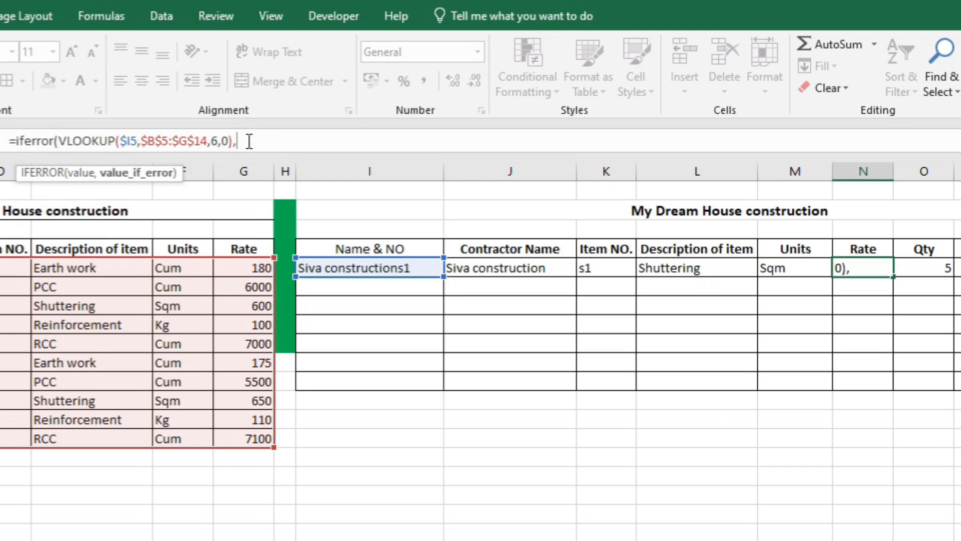
{"action": "type", "text": "\"\")"}
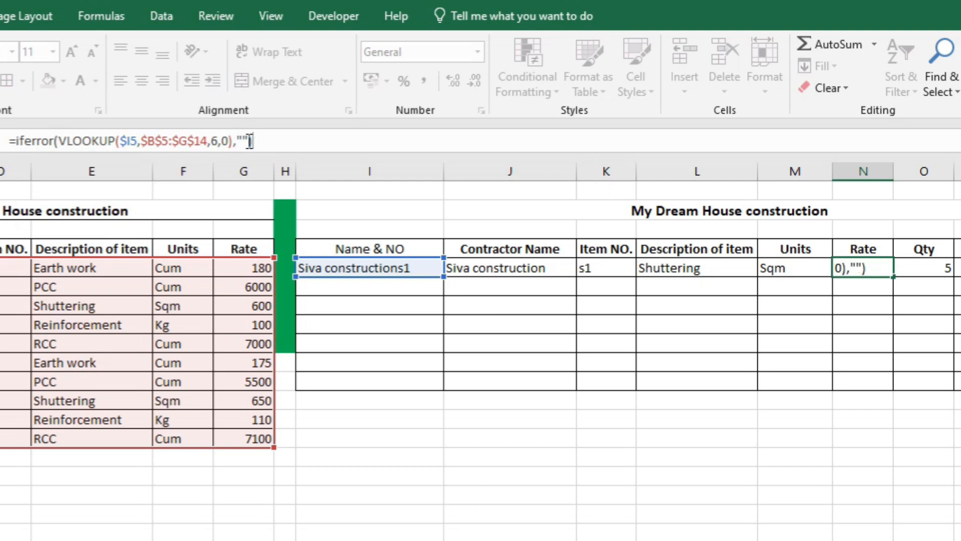
{"action": "key", "text": "Return"}
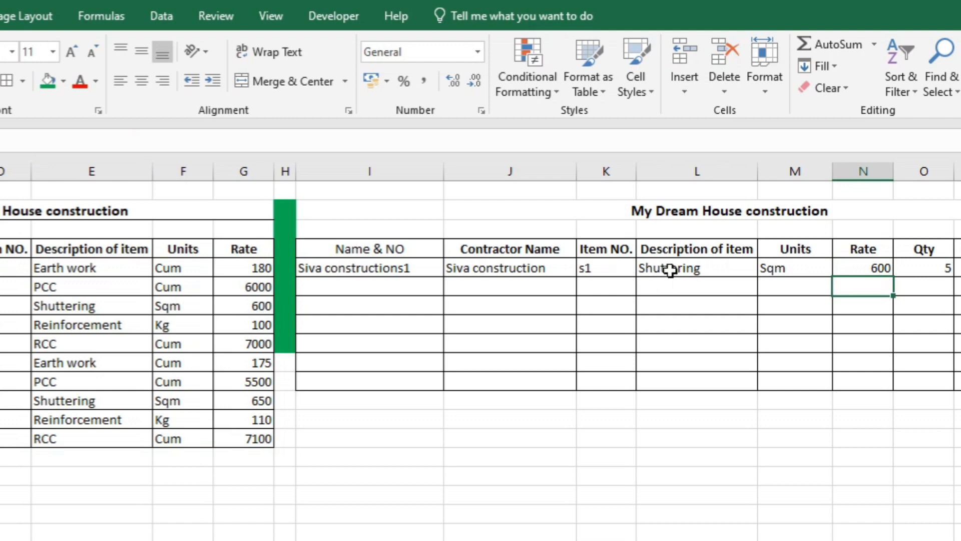
Step: Fill the L5:N5 lookup formulas down to row 11 and check the copied formulas in the empty rows
{"action": "left_click_drag", "start_coordinate": [671, 271], "coordinate": [880, 392]}
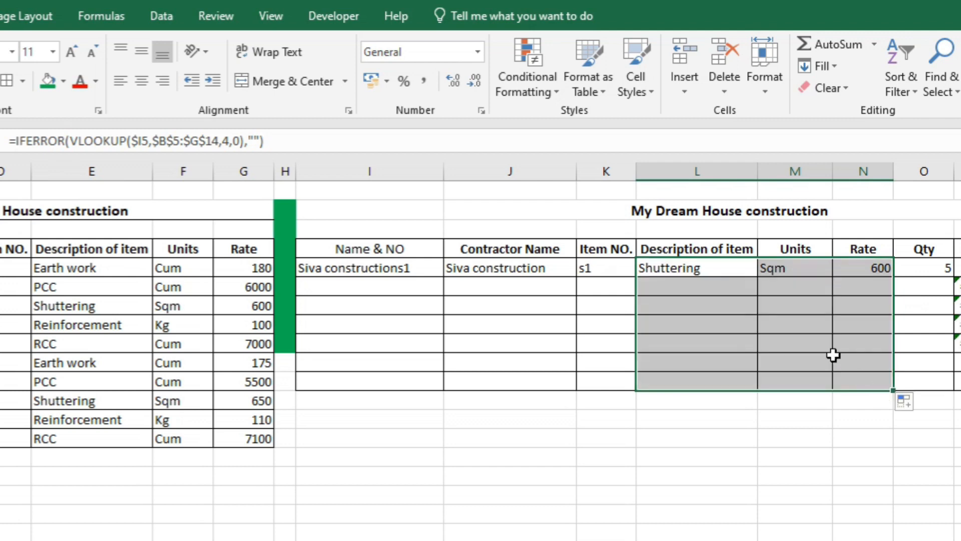
{"action": "left_click", "coordinate": [747, 329]}
{"action": "left_click", "coordinate": [798, 323]}
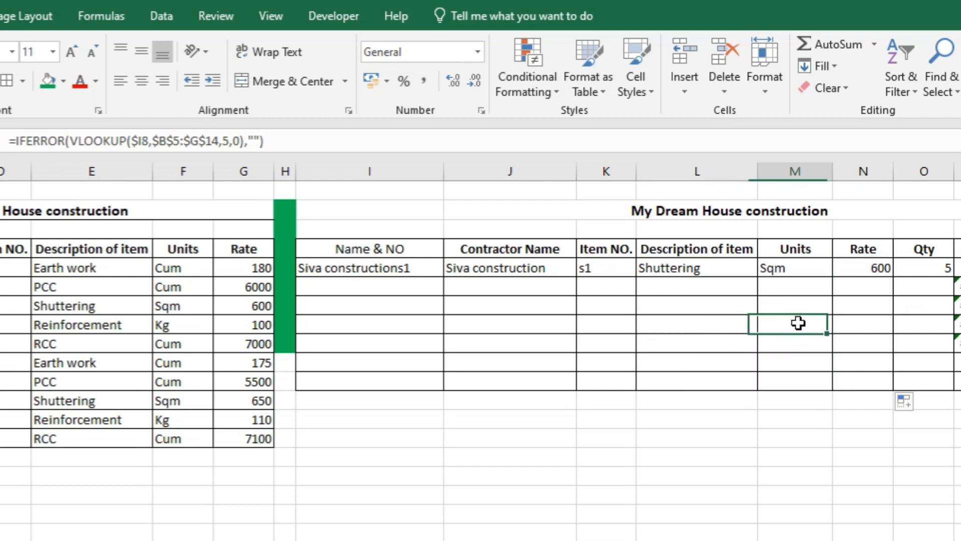
{"action": "left_click", "coordinate": [867, 325]}
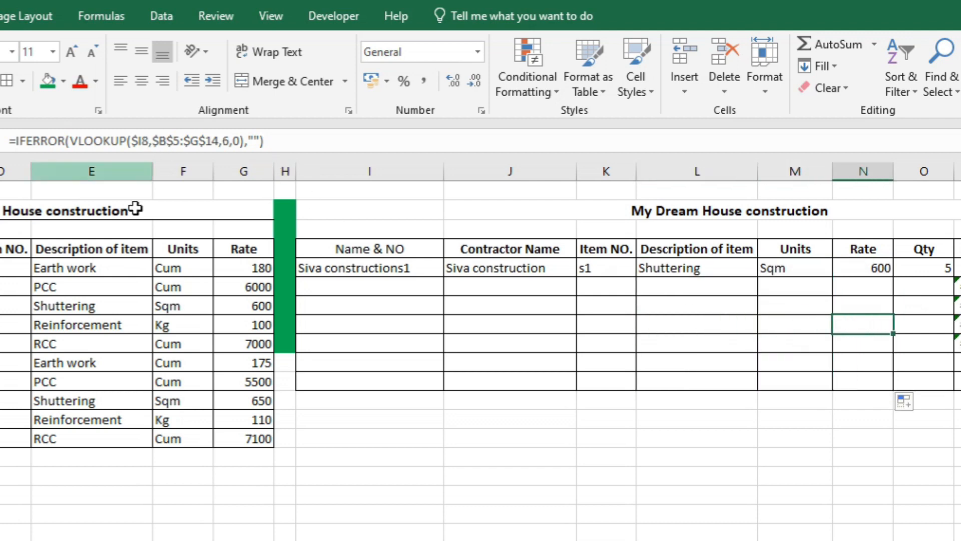
{"action": "left_click", "coordinate": [726, 347]}
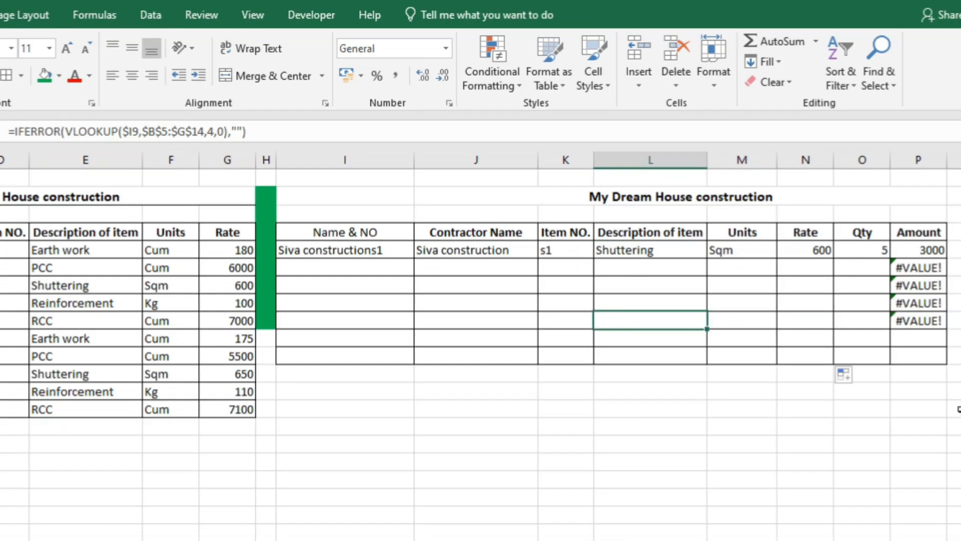
Step: Change the Amount formula in P5 to =IFERROR(O5*N5,"") so that errors return blank text
{"action": "left_click", "coordinate": [927, 249]}
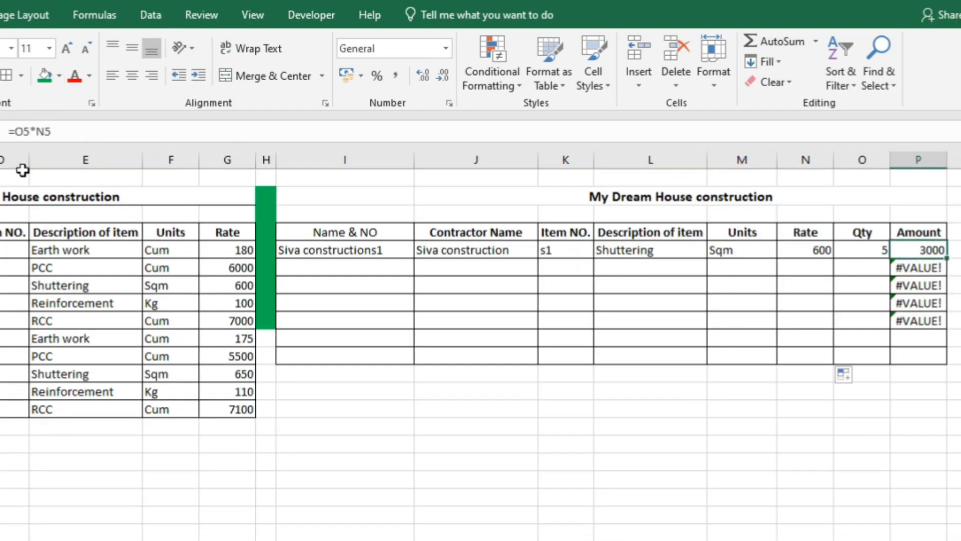
{"action": "left_click", "coordinate": [15, 131]}
{"action": "type", "text": "iferr"}
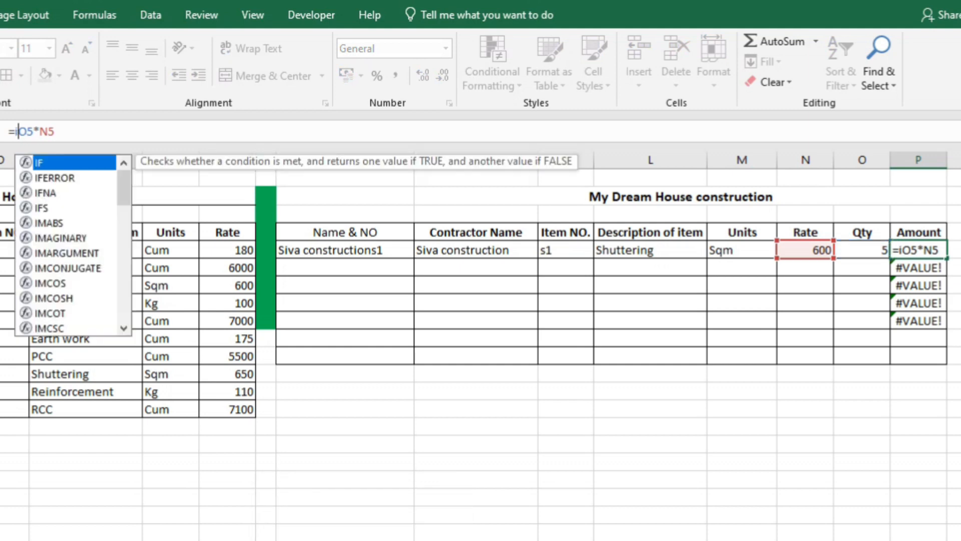
{"action": "type", "text": "or"}
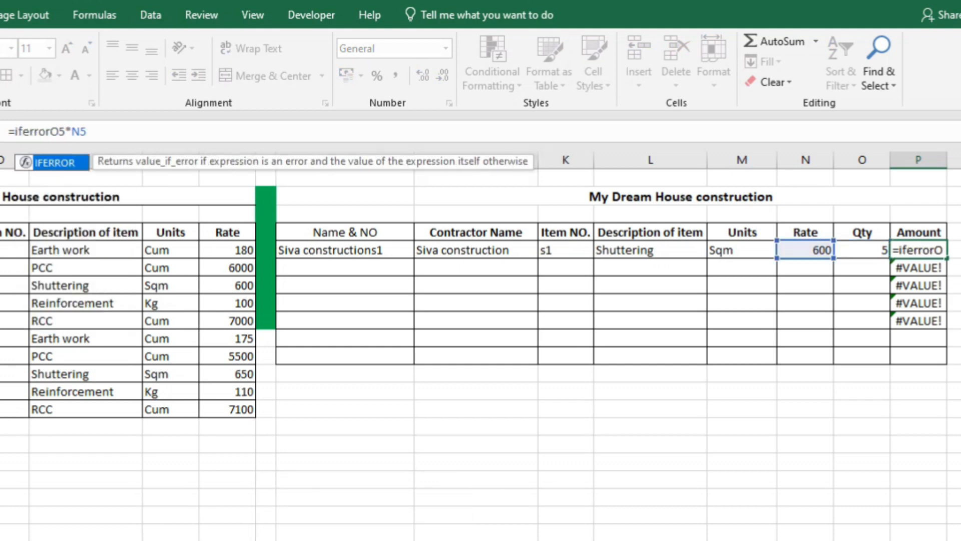
{"action": "type", "text": "("}
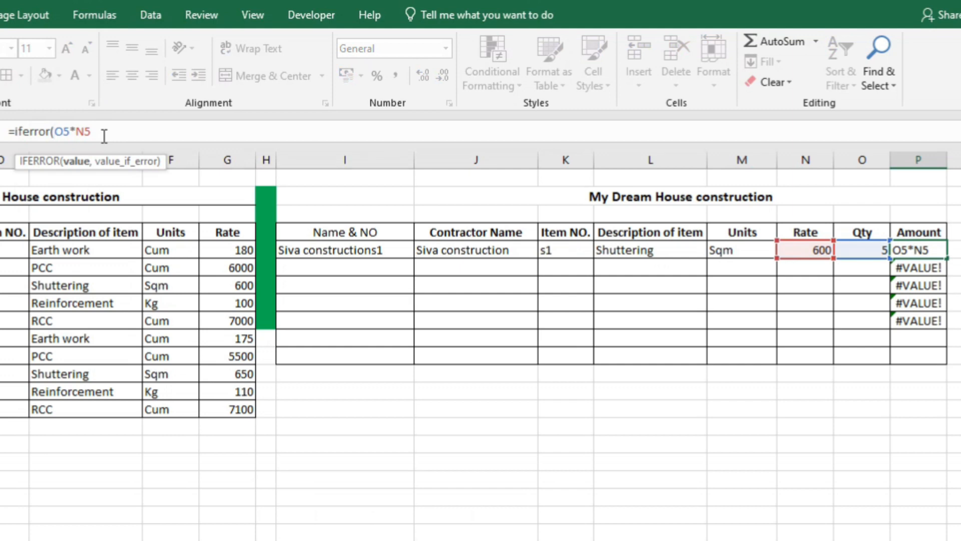
{"action": "type", "text": ","}
{"action": "key", "text": "BackSpace"}
{"action": "type", "text": ","}
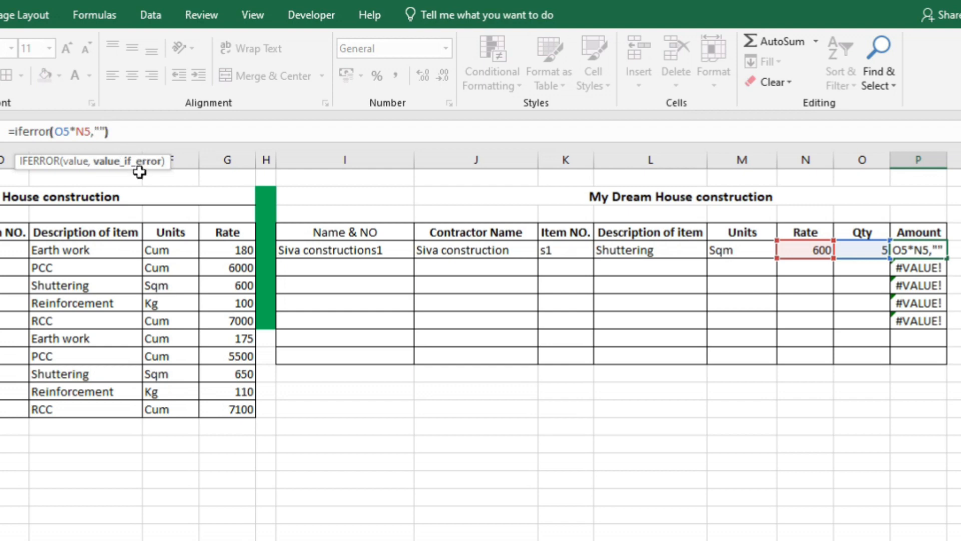
{"action": "type", "text": "\"\")"}
{"action": "key", "text": "Return"}
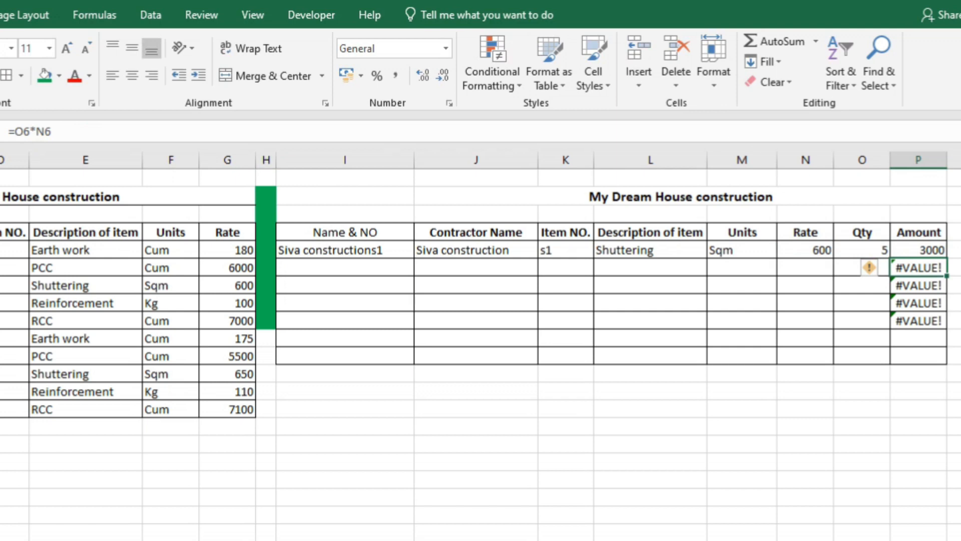
Step: Fill the P5 Amount formula down to P11
{"action": "left_click", "coordinate": [924, 250]}
{"action": "left_click_drag", "start_coordinate": [947, 259], "coordinate": [946, 364]}
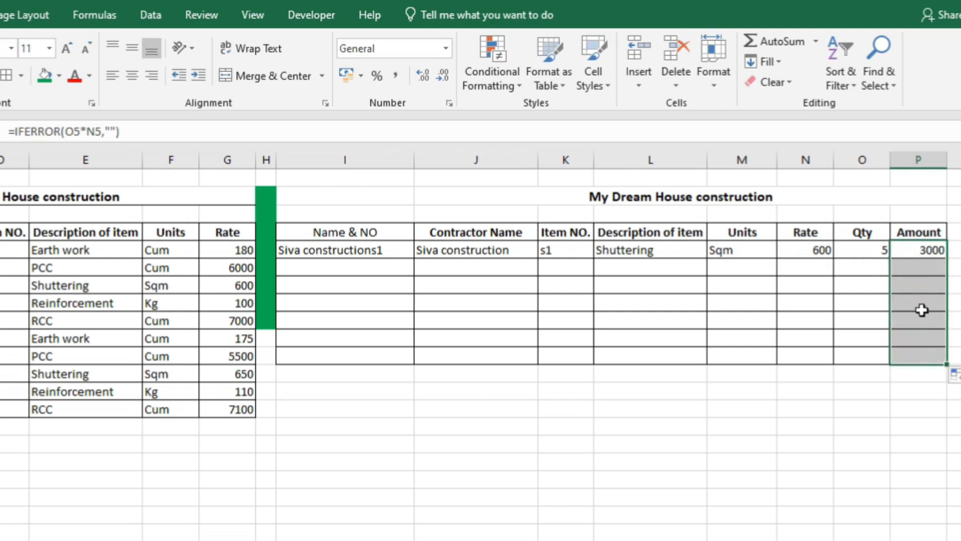
{"action": "left_click", "coordinate": [674, 442]}
Step: Change the Name & NO formula in I5 to =IFERROR(J5&K5,"") so that errors return blank text
{"action": "left_click", "coordinate": [355, 269]}
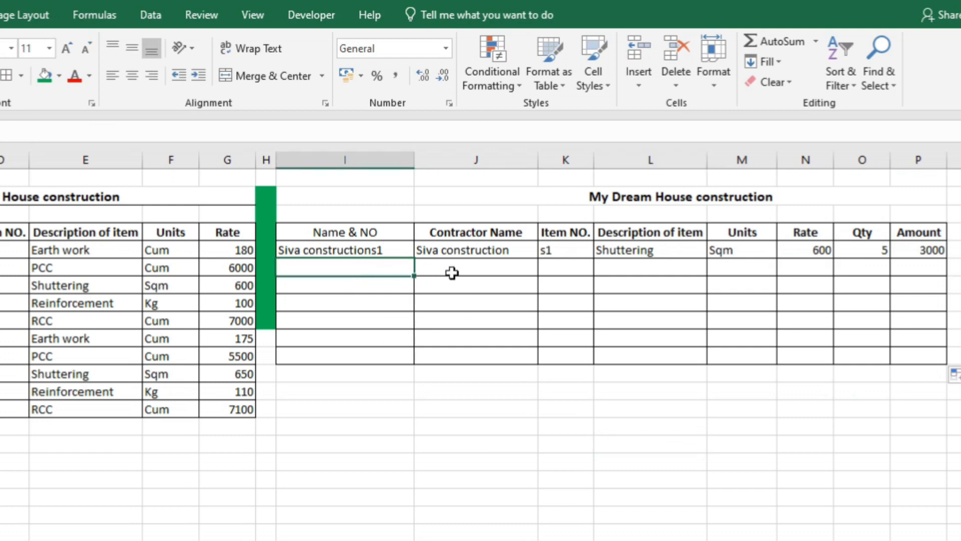
{"action": "left_click", "coordinate": [389, 246]}
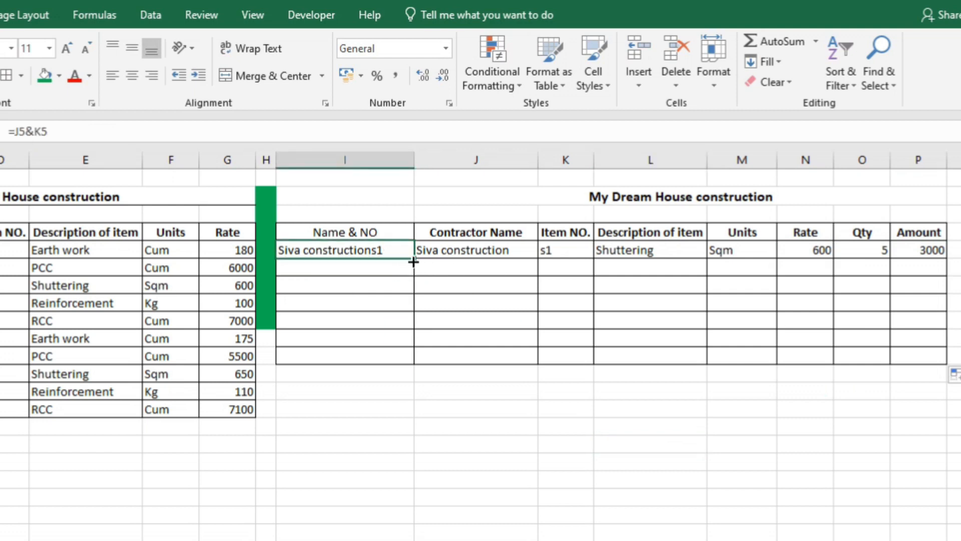
{"action": "mouse_move", "coordinate": [414, 261]}
{"action": "left_mouse_down"}
{"action": "mouse_move", "coordinate": [415, 312]}
{"action": "mouse_move", "coordinate": [415, 247]}
{"action": "mouse_move", "coordinate": [411, 259]}
{"action": "left_mouse_up"}
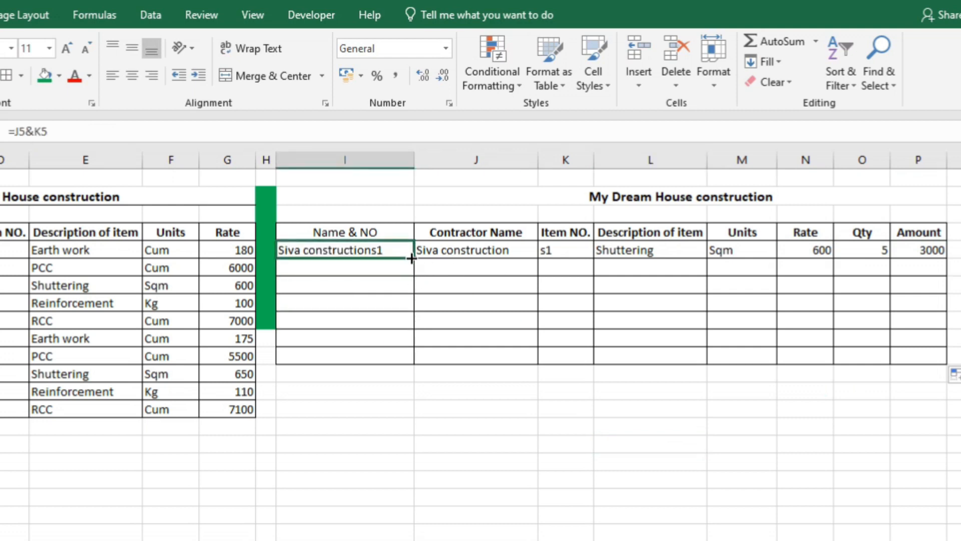
{"action": "left_click", "coordinate": [21, 134]}
{"action": "type", "text": "iferror"}
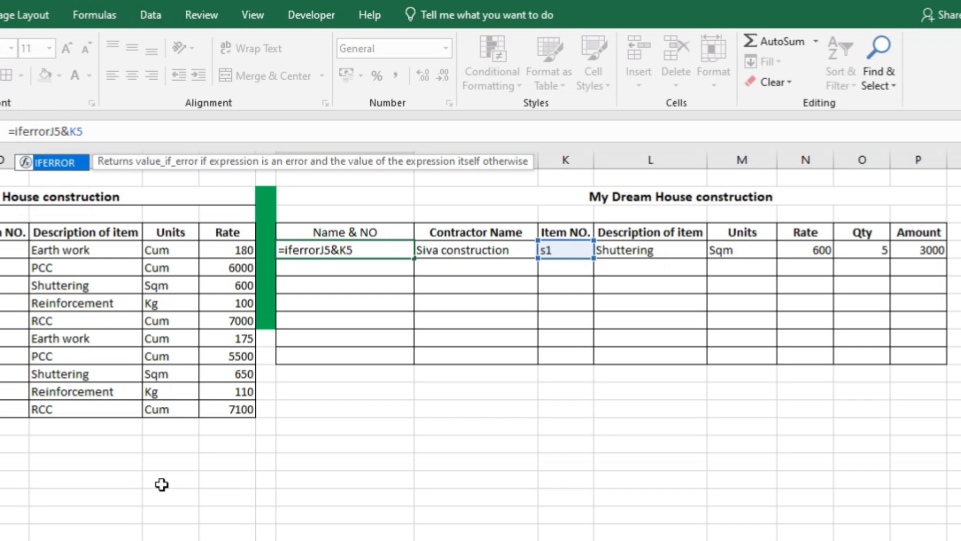
{"action": "type", "text": "("}
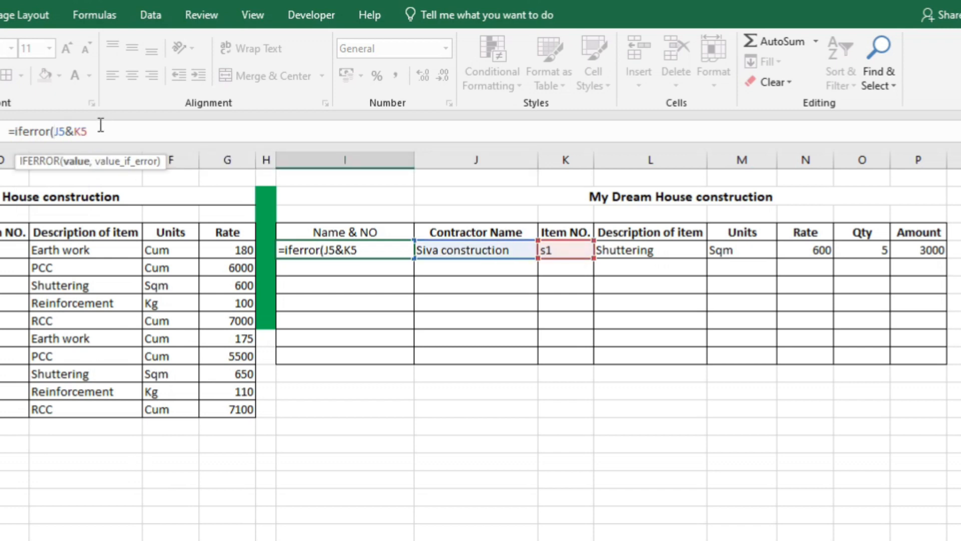
{"action": "type", "text": ","}
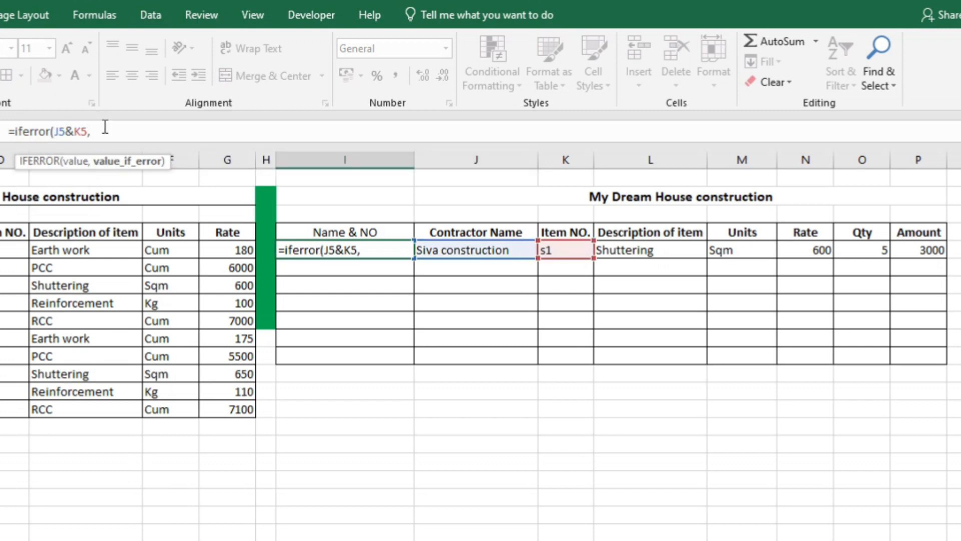
{"action": "type", "text": "\"\")"}
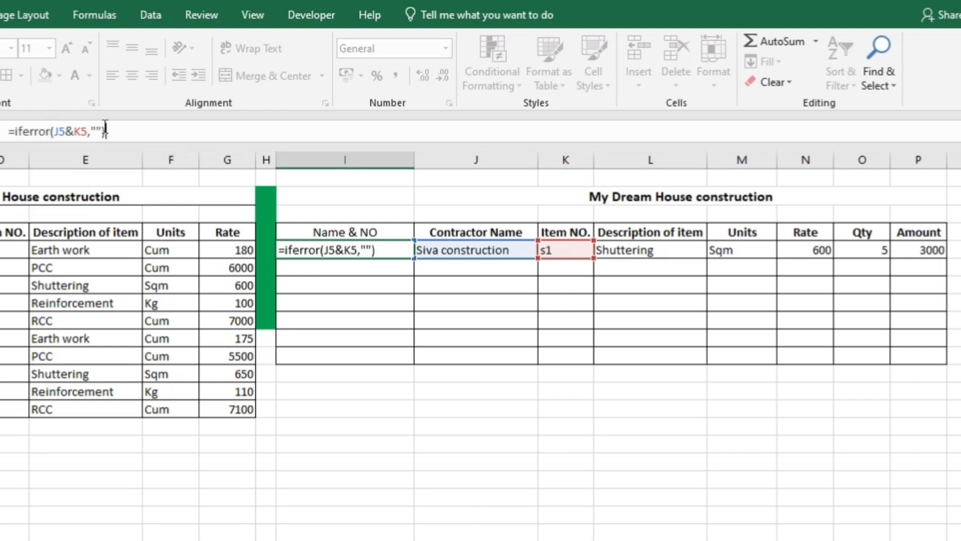
{"action": "key", "text": "Return"}
Step: Fill the I5 Name & NO formula down to I11
{"action": "left_click", "coordinate": [381, 250]}
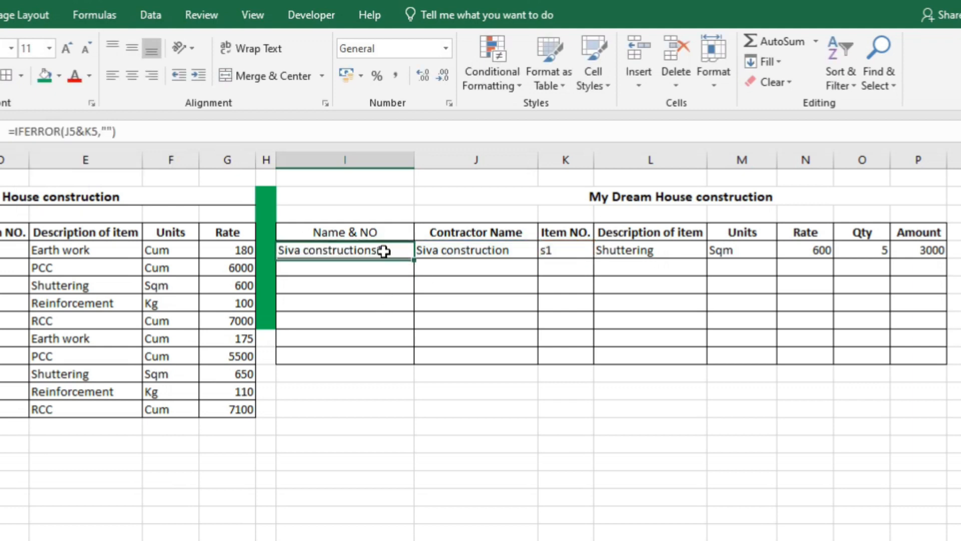
{"action": "left_click_drag", "start_coordinate": [415, 261], "coordinate": [412, 370]}
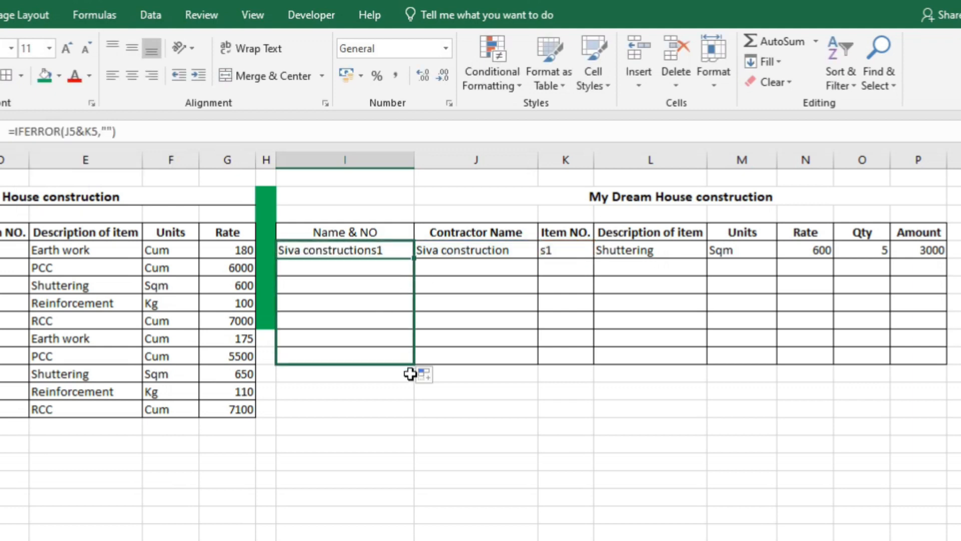
{"action": "left_click", "coordinate": [657, 456]}
{"action": "left_click", "coordinate": [612, 328]}
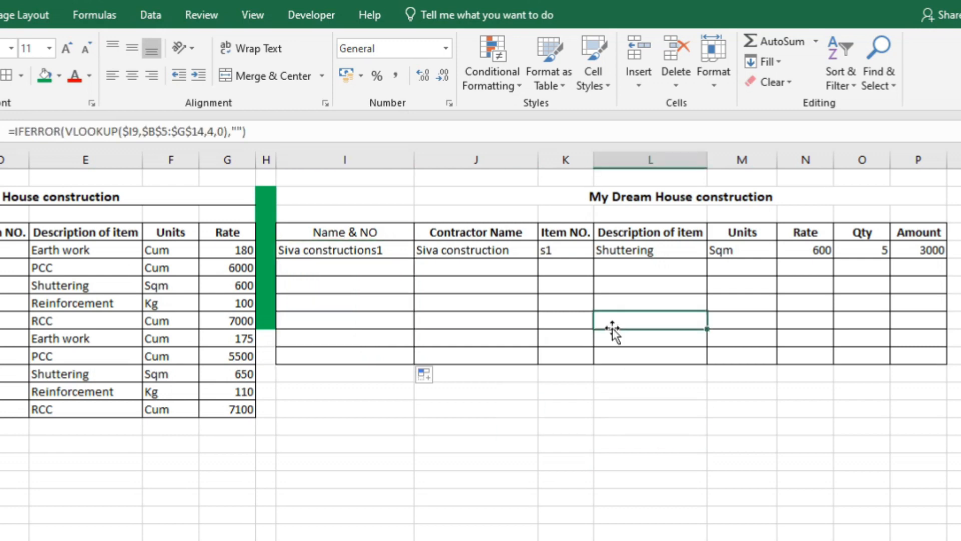
Step: Enter s1 as the second row's item number in K6
{"action": "left_click", "coordinate": [474, 267]}
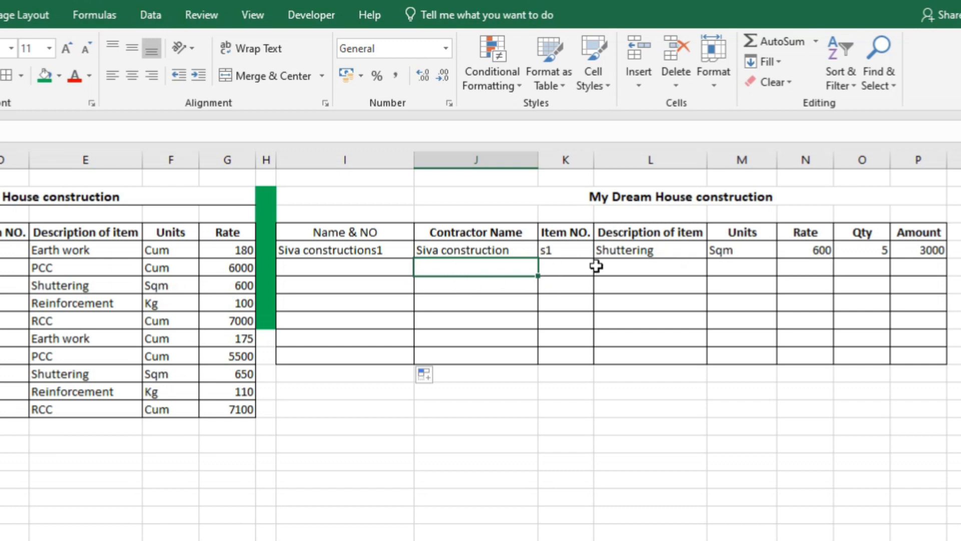
{"action": "left_click", "coordinate": [575, 267]}
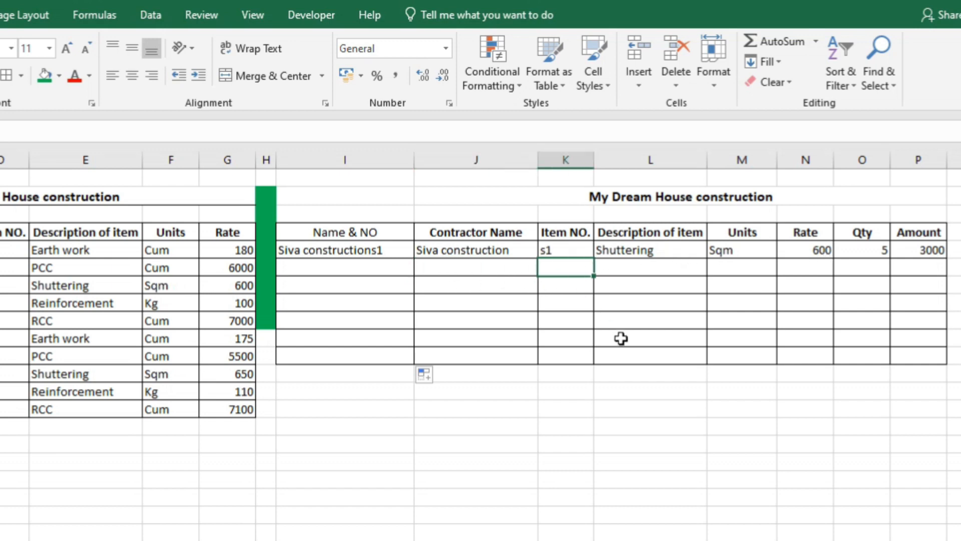
{"action": "type", "text": "s1"}
{"action": "key", "text": "Return"}
{"action": "key", "text": "Up"}
{"action": "key", "text": "Left"}
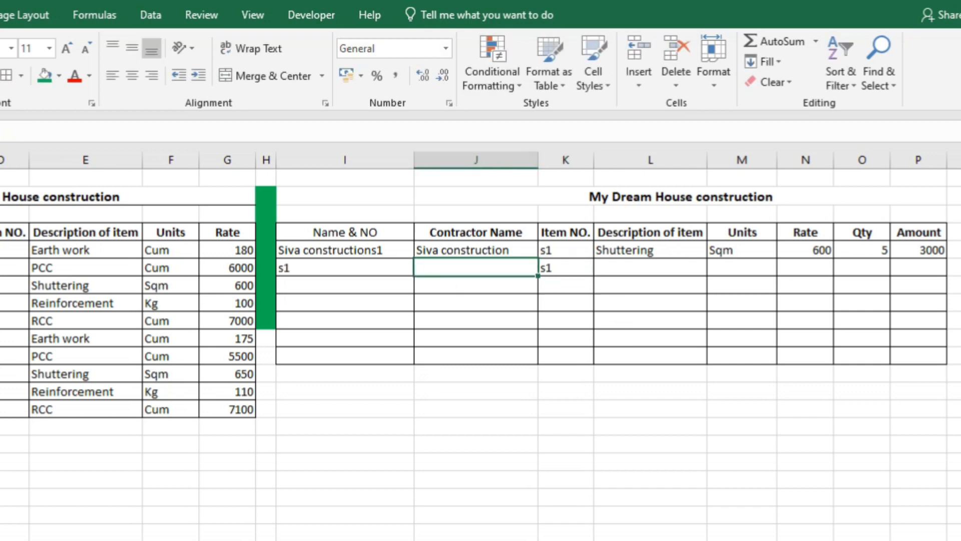
Step: Copy the contractor name "Devi engineering con" from the source table into J6
{"action": "double_click", "coordinate": [1, 339]}
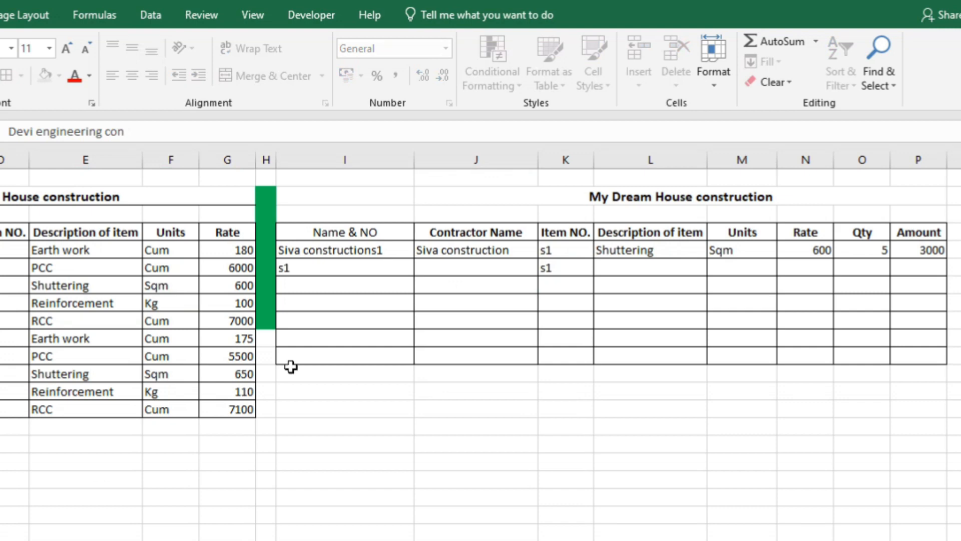
{"action": "left_click", "coordinate": [468, 266]}
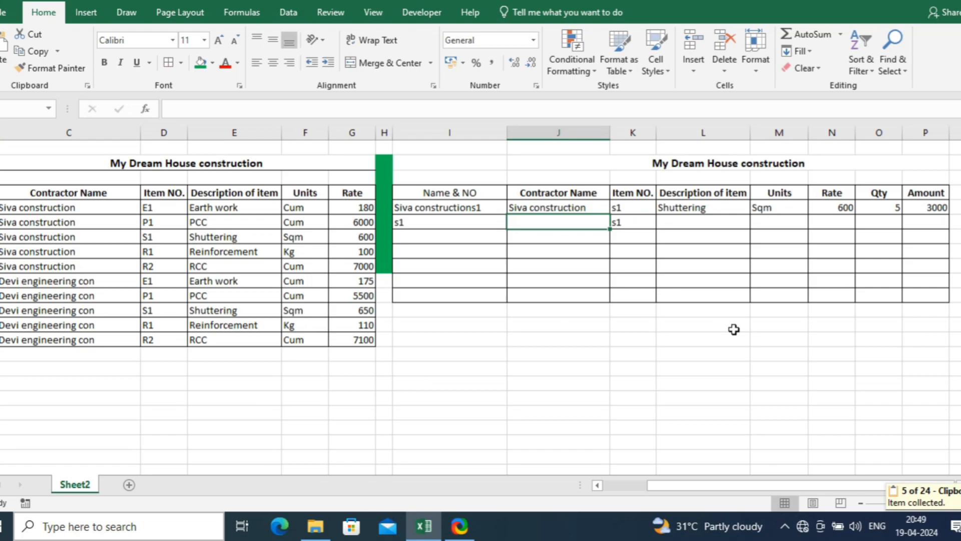
{"action": "type", "text": "Devi engineering con"}
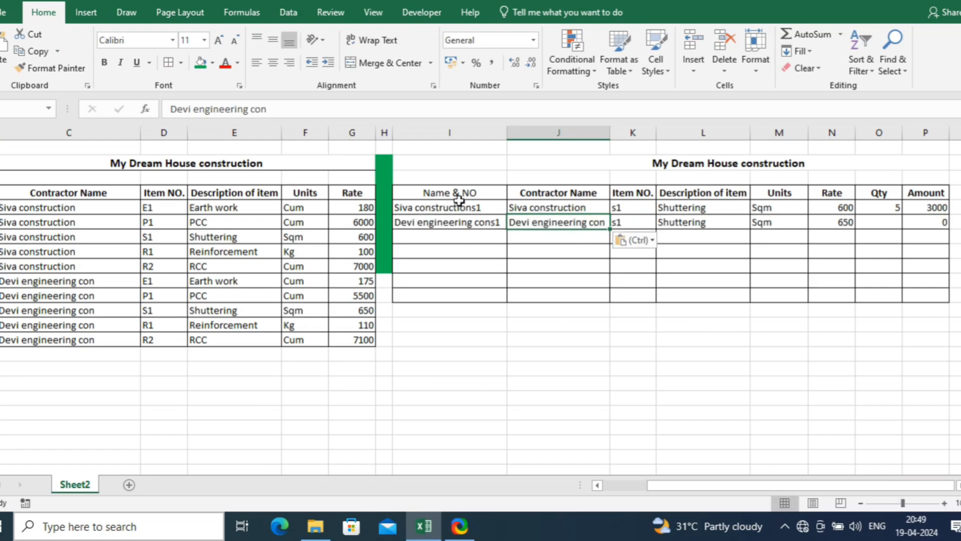
Step: Fill in row 7 by copying "Devi engineering con" from above into J7 and entering item number r2 in K7
{"action": "scroll", "coordinate": [364, 314], "scroll_direction": "down", "scroll_amount": 2}
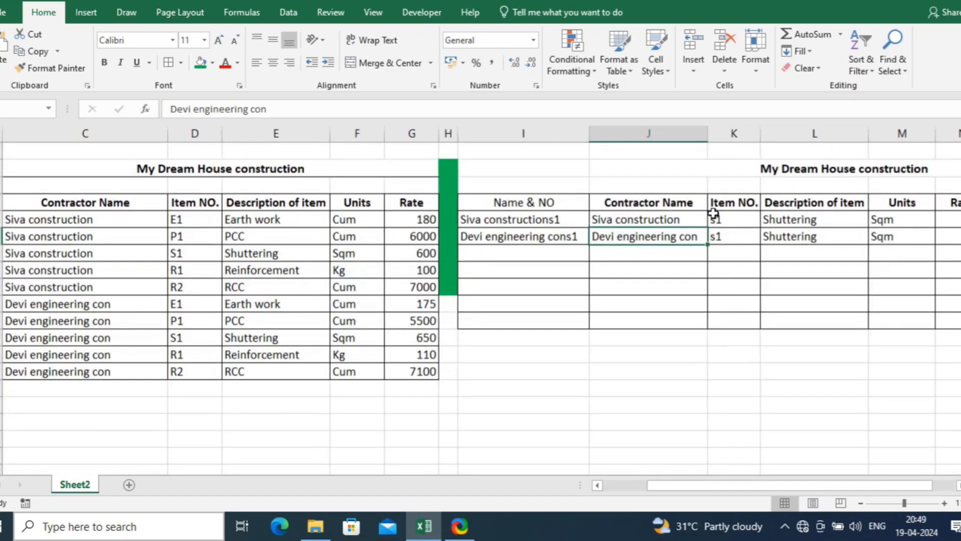
{"action": "left_click_drag", "start_coordinate": [710, 484], "coordinate": [734, 485]}
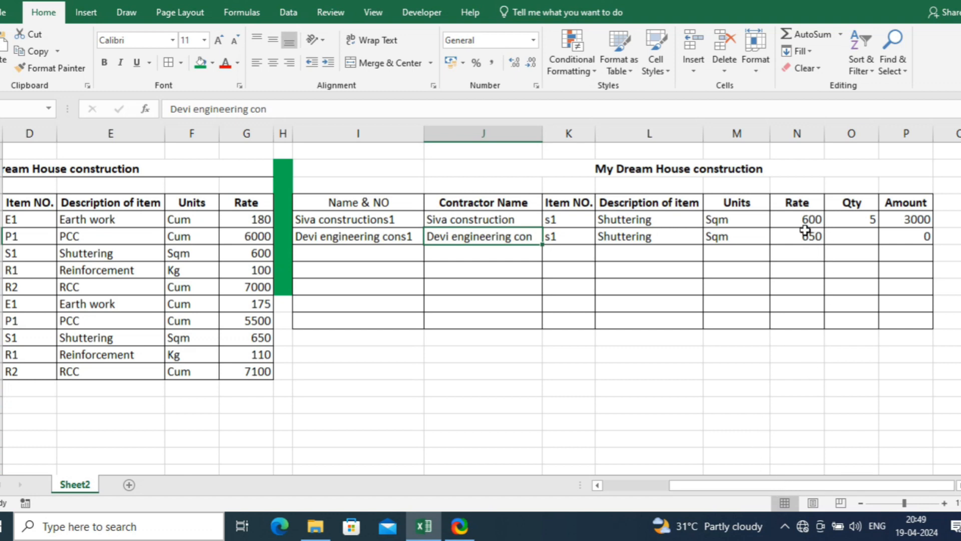
{"action": "left_click_drag", "start_coordinate": [800, 488], "coordinate": [756, 488]}
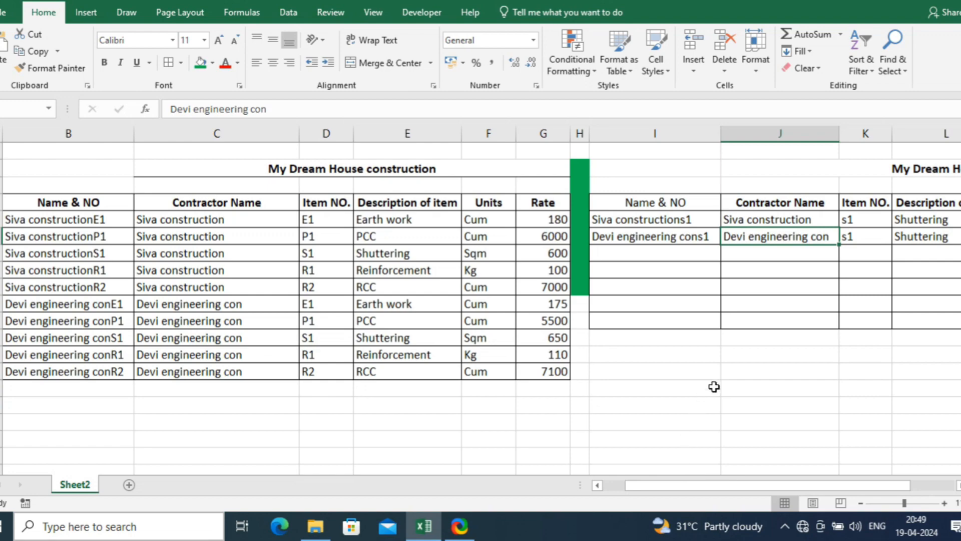
{"action": "scroll", "coordinate": [714, 386], "scroll_direction": "down", "scroll_amount": 1}
{"action": "scroll", "coordinate": [717, 389], "scroll_direction": "down", "scroll_amount": 1}
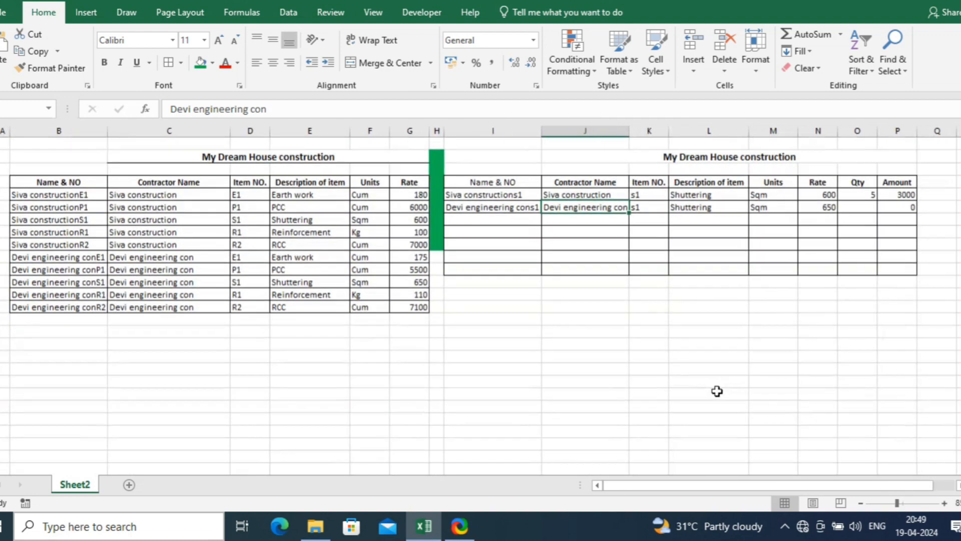
{"action": "left_click", "coordinate": [485, 219]}
{"action": "left_click", "coordinate": [595, 221]}
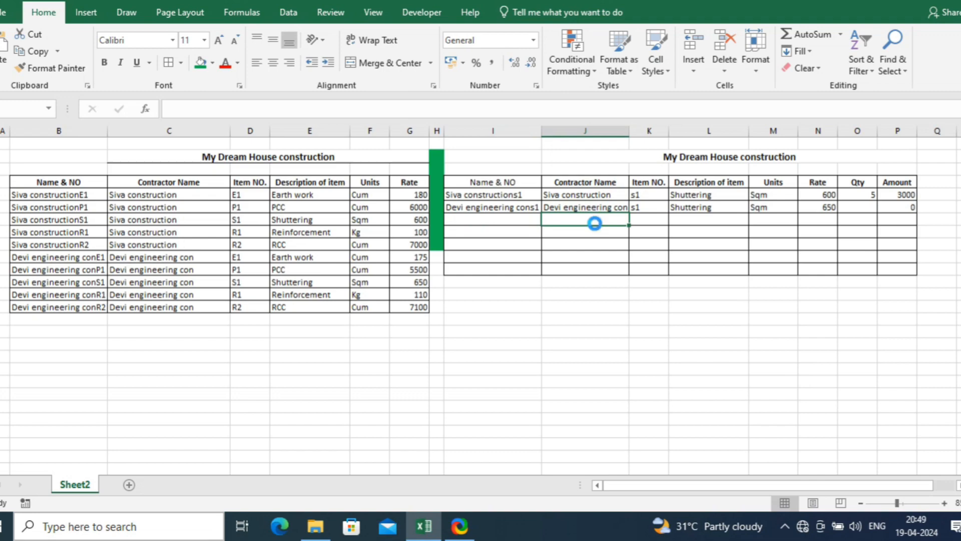
{"action": "key", "text": "ctrl+d"}
{"action": "left_click", "coordinate": [641, 221]}
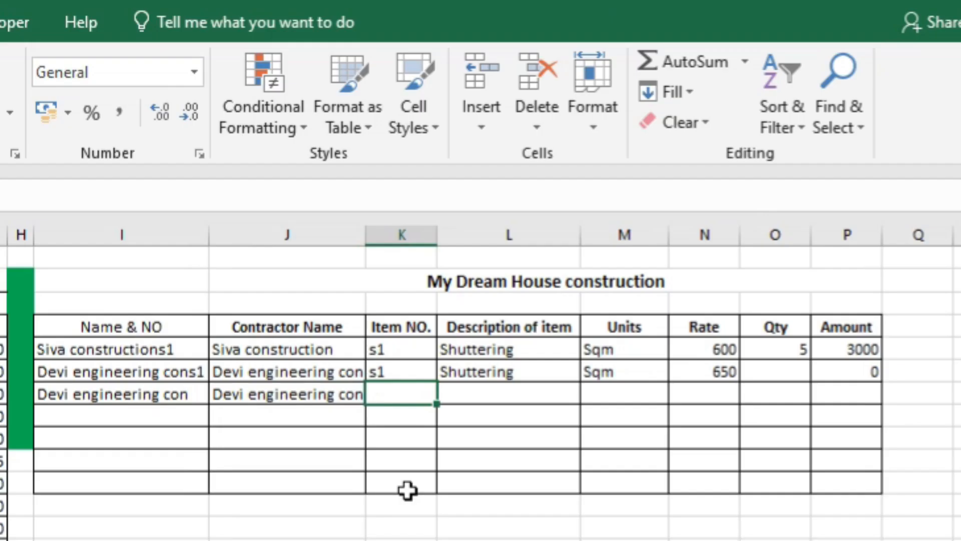
{"action": "key", "text": "Return"}
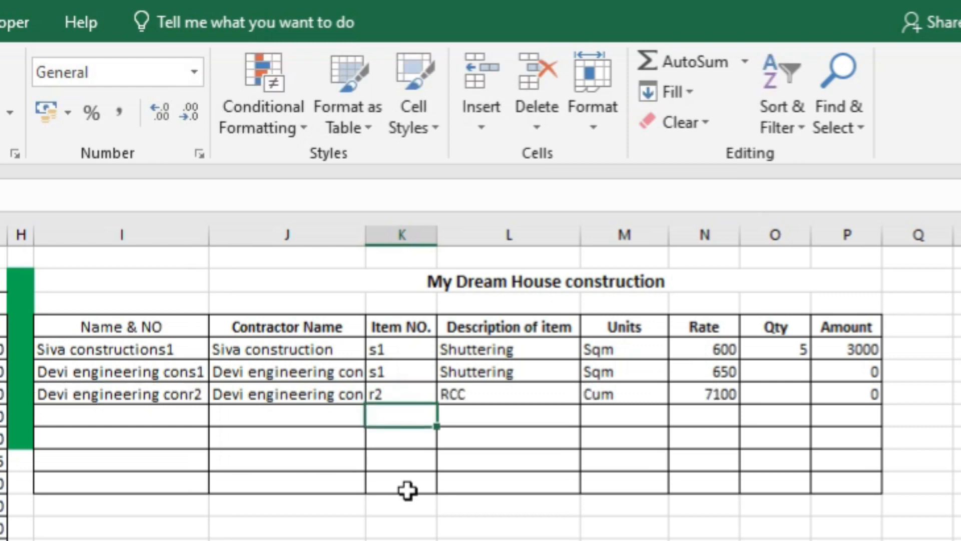
Step: Enter the quantities 10 in O6 and 15 in O7 for the two Devi engineering con rows
{"action": "key", "text": "Up"}
{"action": "key", "text": "Right"}
{"action": "key", "text": "Right"}
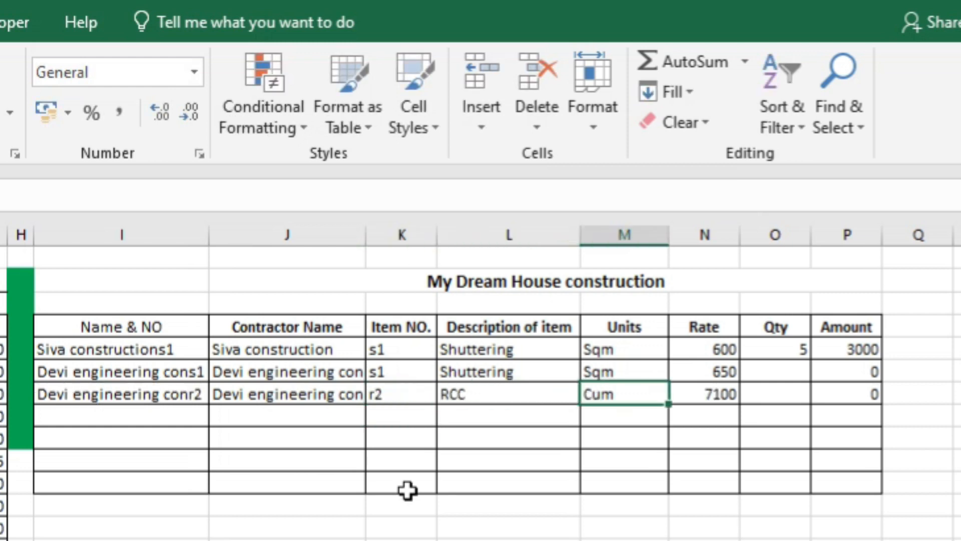
{"action": "key", "text": "Right"}
{"action": "key", "text": "Right"}
{"action": "key", "text": "Up"}
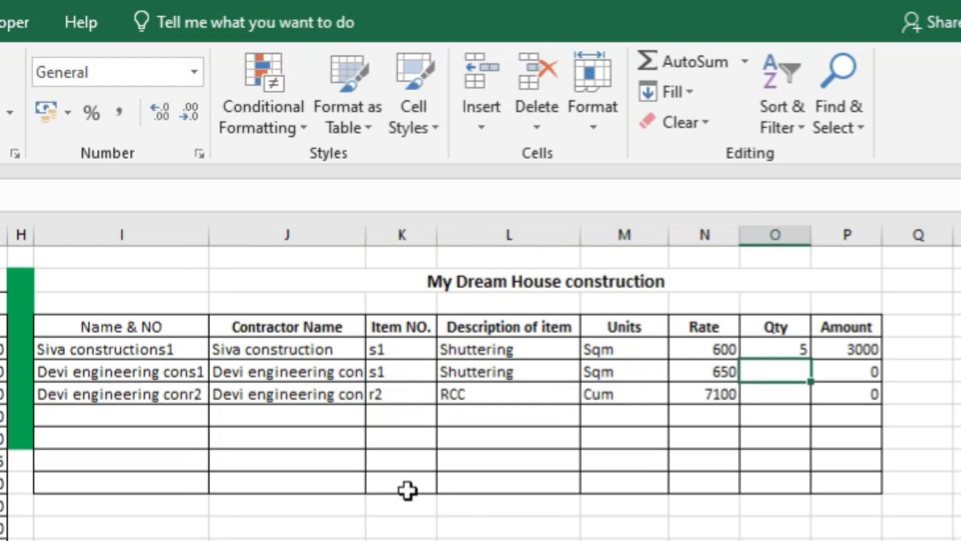
{"action": "type", "text": "10"}
{"action": "key", "text": "Return"}
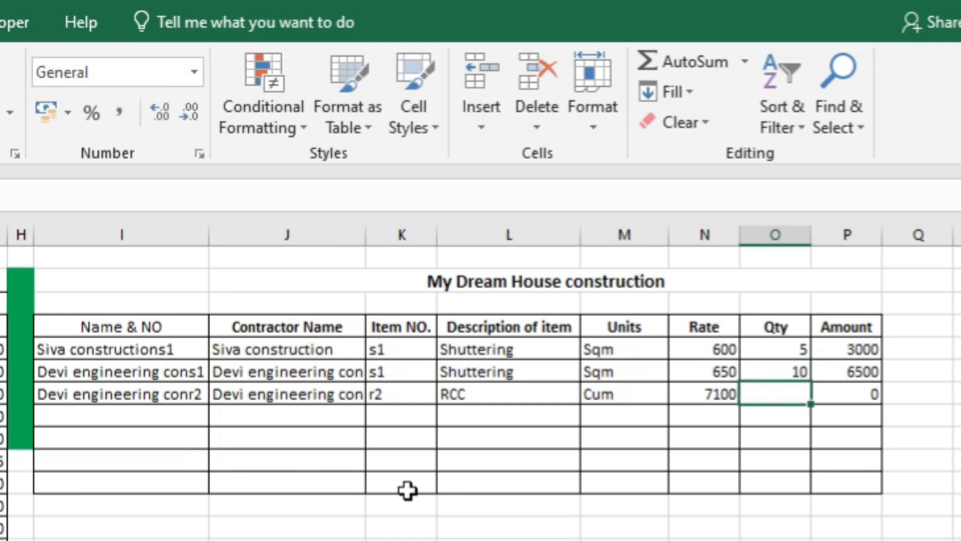
{"action": "type", "text": "15"}
{"action": "key", "text": "Return"}
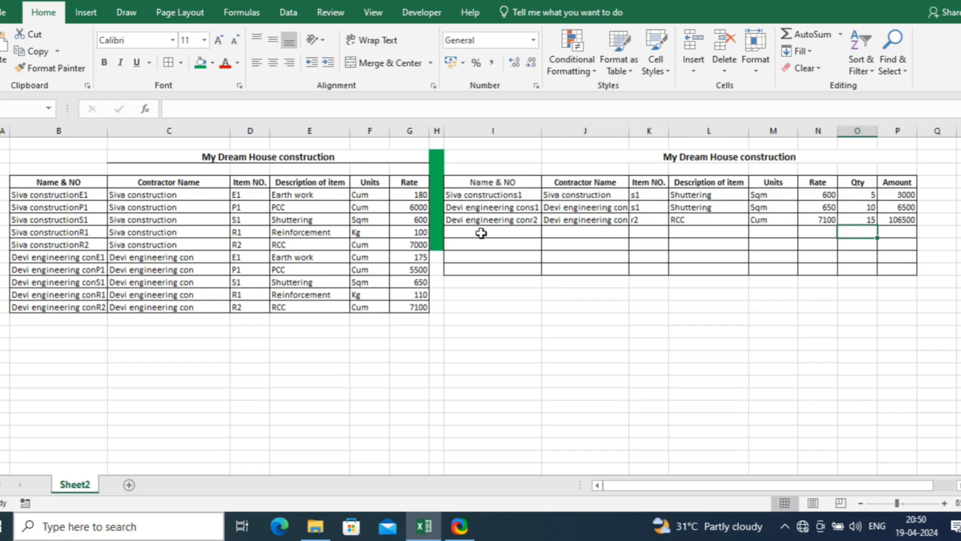
Step: Examine the Name & NO formulas in I8 and in B14, the source table's last row
{"action": "left_click", "coordinate": [115, 421]}
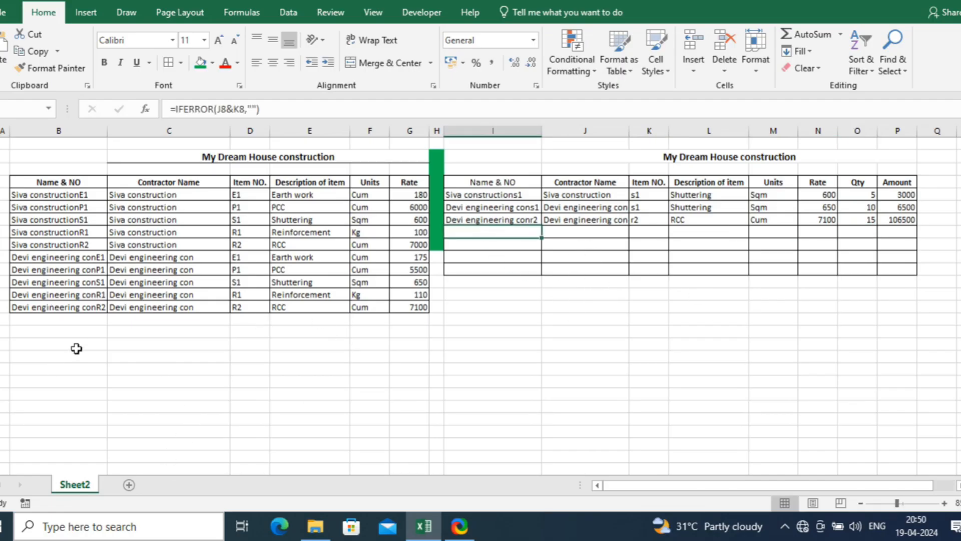
{"action": "left_click", "coordinate": [69, 308]}
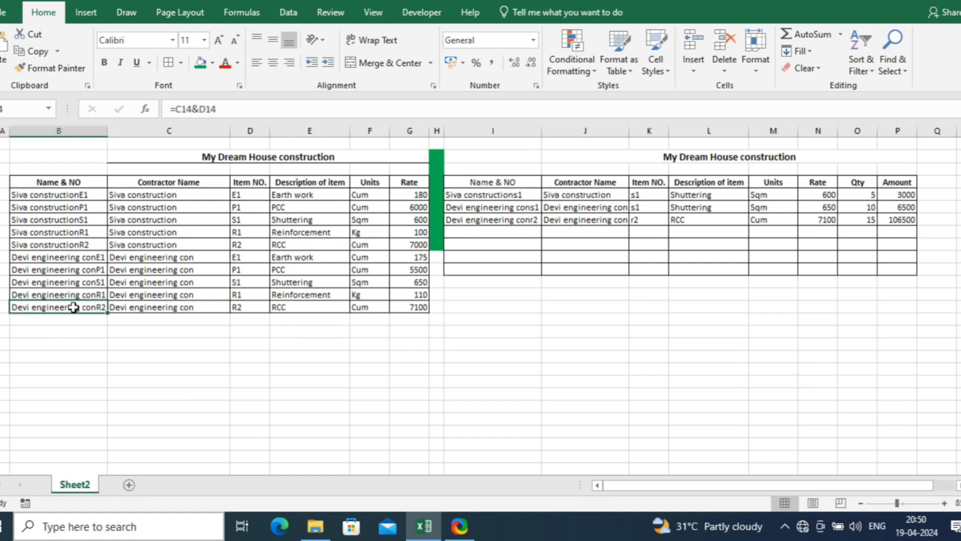